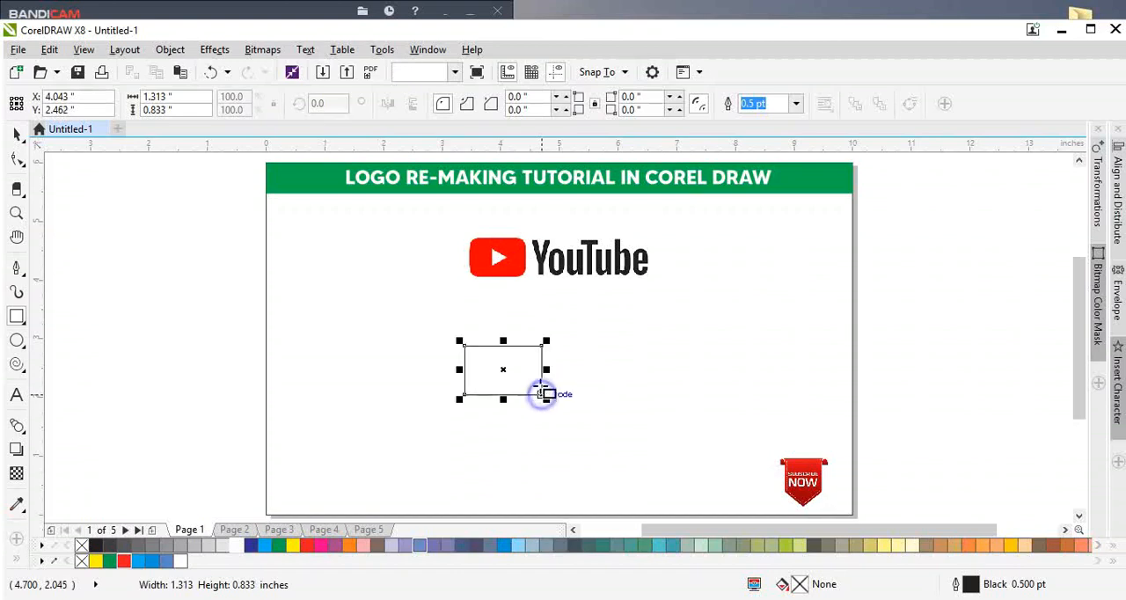
Step: Round all four corners of the drawn rectangle to a radius of about 0.155 inches
key(space)
key(F10)
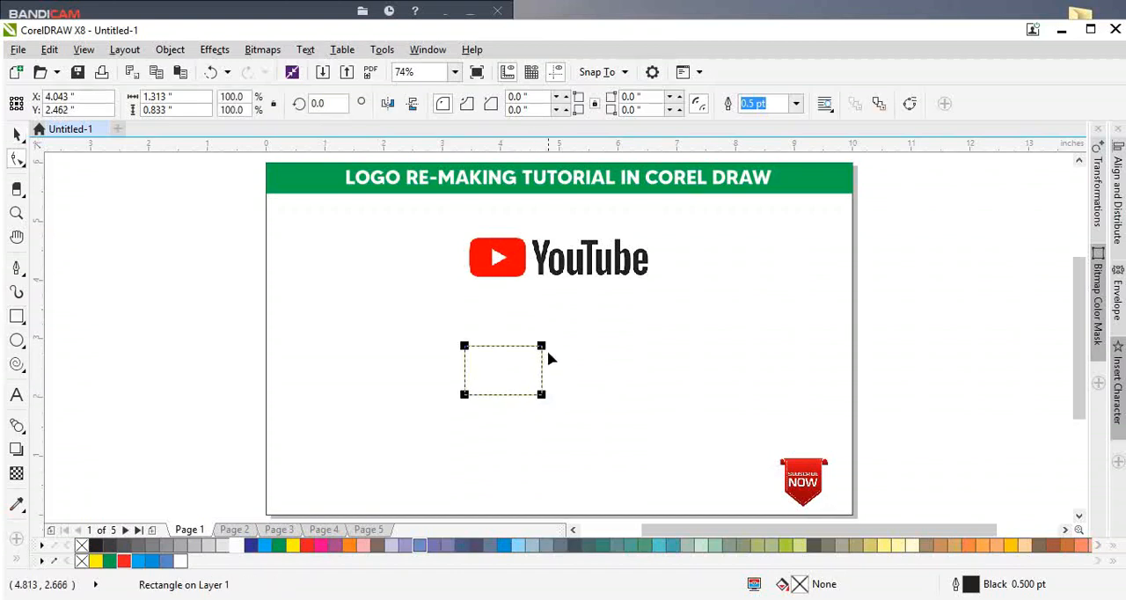
drag(542, 346, 557, 369)
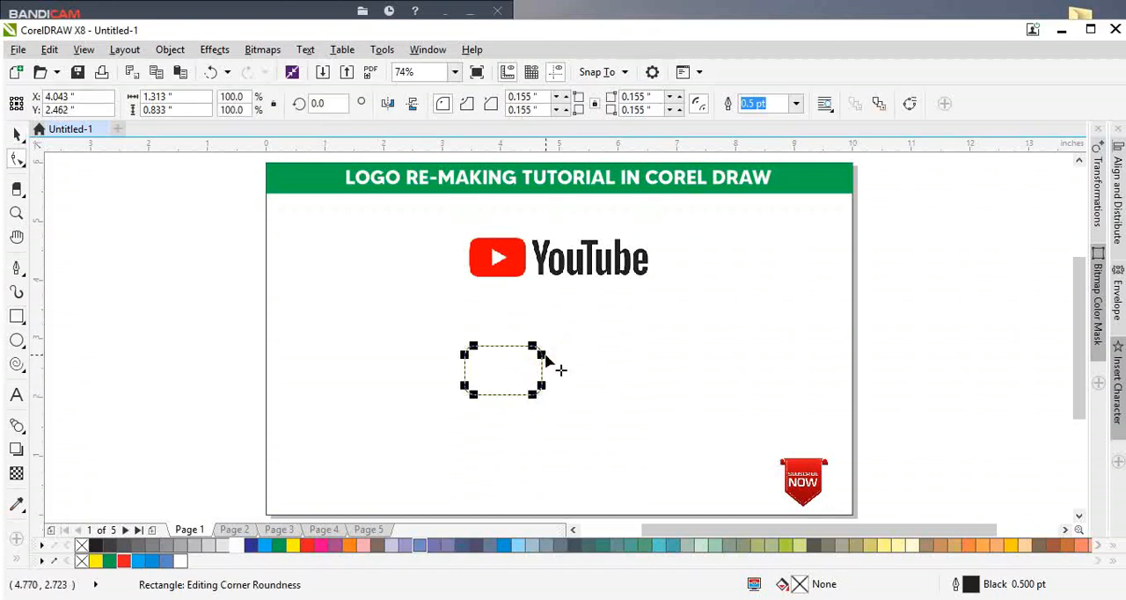
key(space)
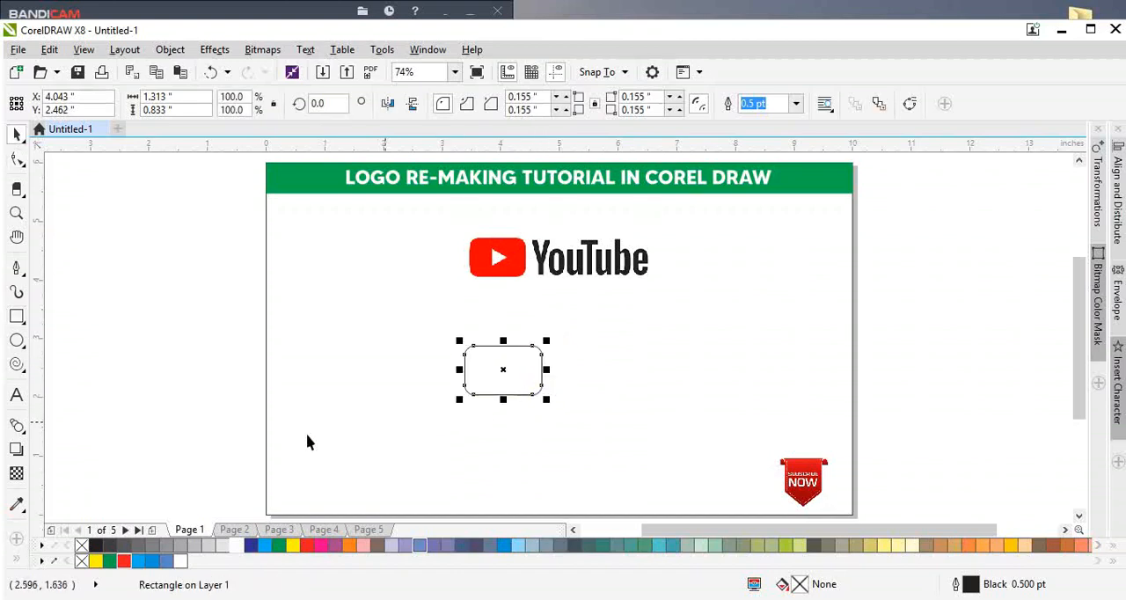
Step: Fill the rounded rectangle with red and remove its outline
click(125, 561)
right_click(80, 546)
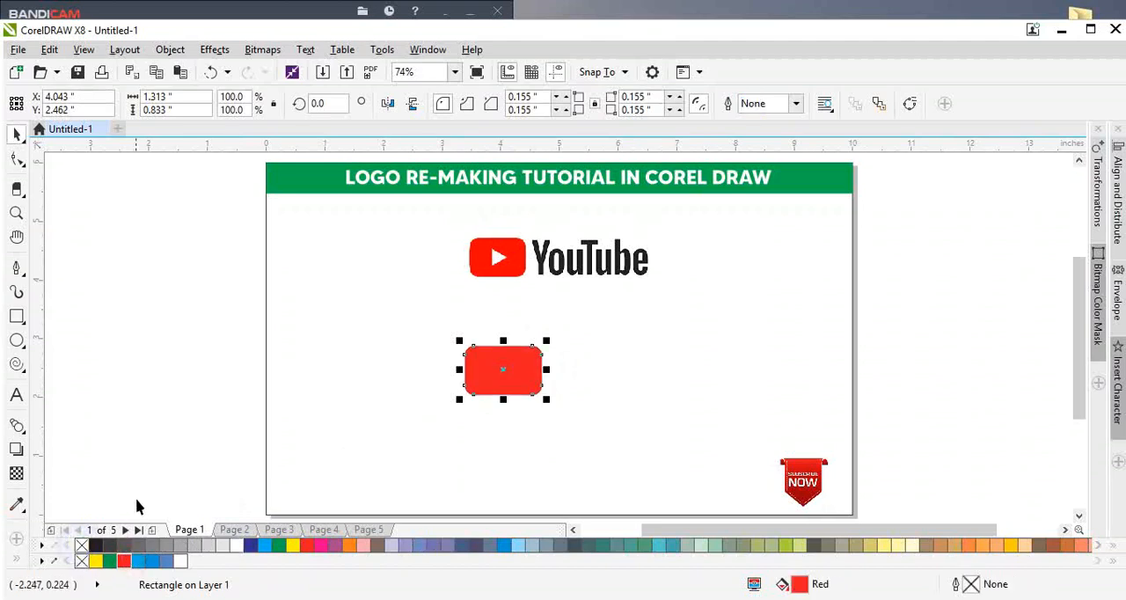
click(138, 502)
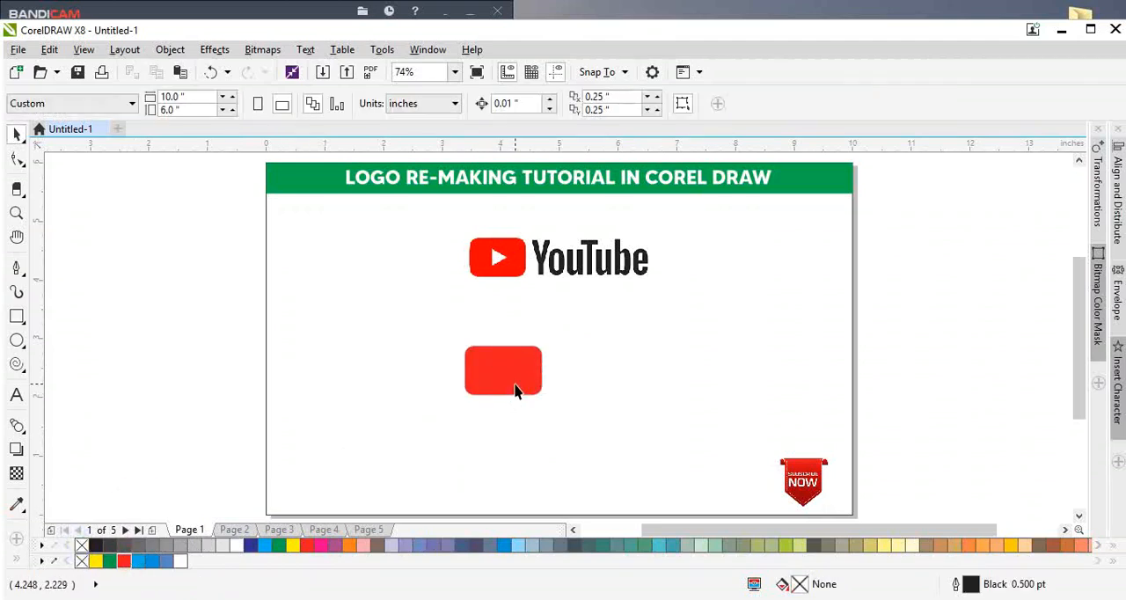
Step: Place the red rectangle just below the reference YouTube icon and scale it down to about 1.158 by 0.734 inches
drag(516, 378, 539, 347)
scroll(523, 289, up, 3)
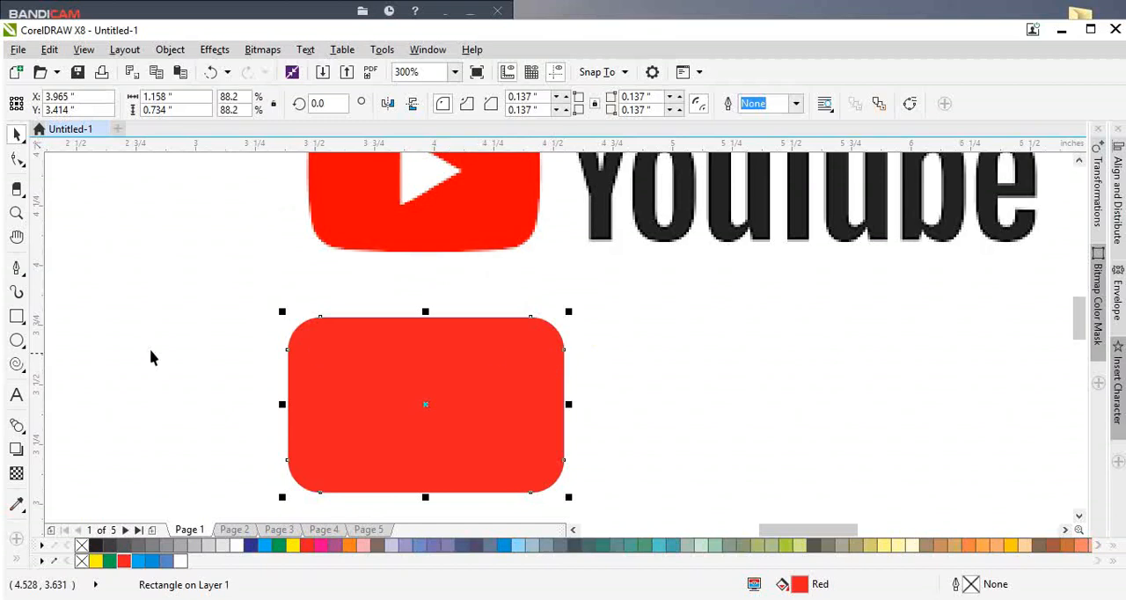
scroll(505, 228, up, 1)
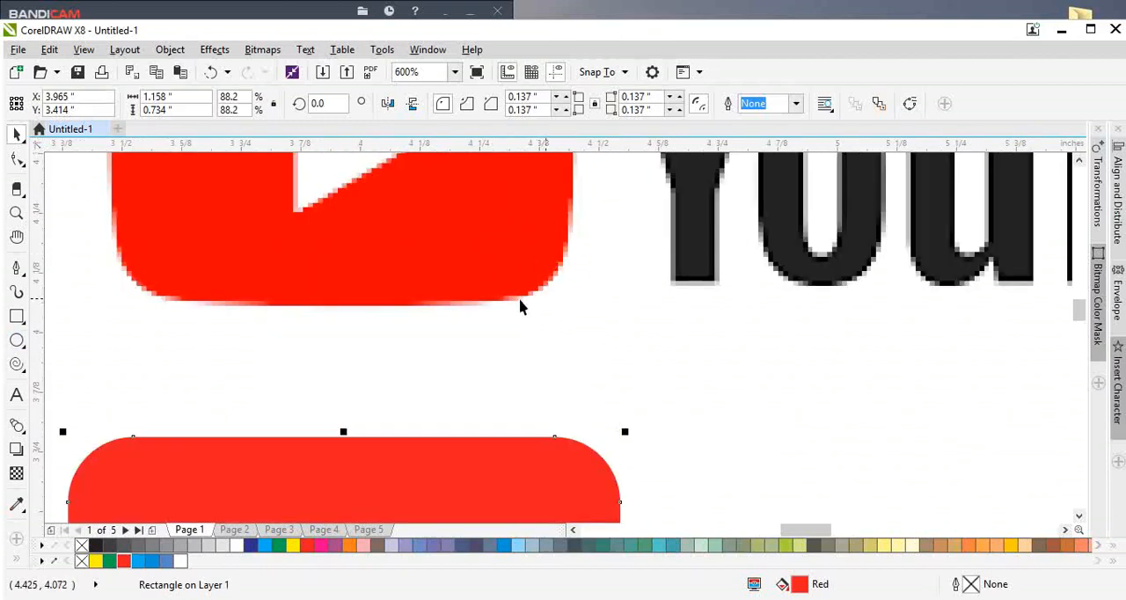
scroll(464, 269, down, 1)
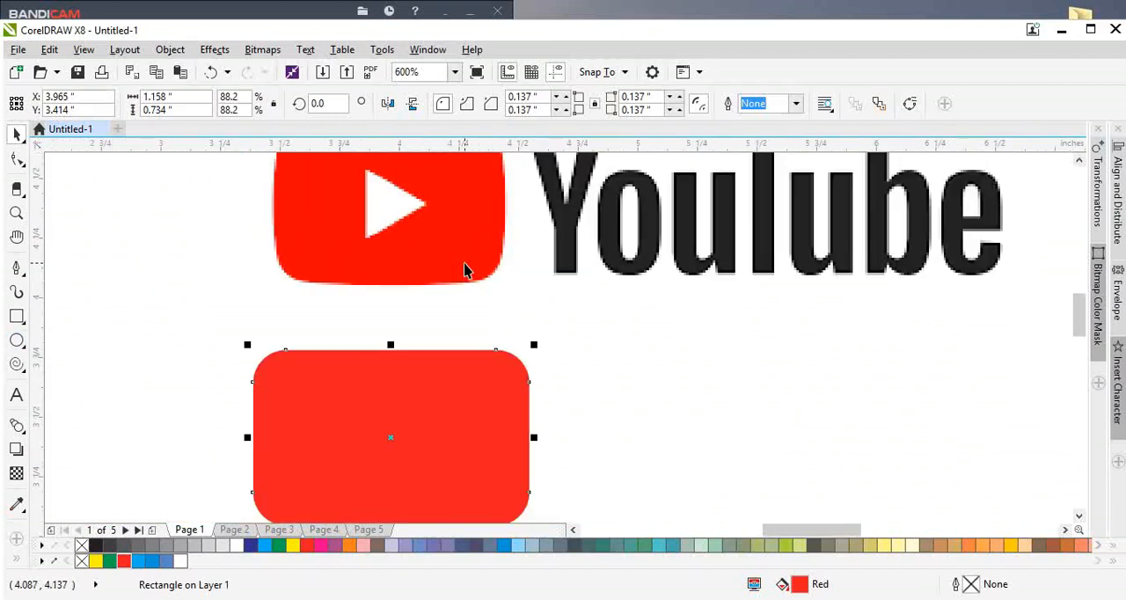
Step: Draw a five-sided polygon about 0.206 by 0.203 inches inside the red rectangle
click(17, 320)
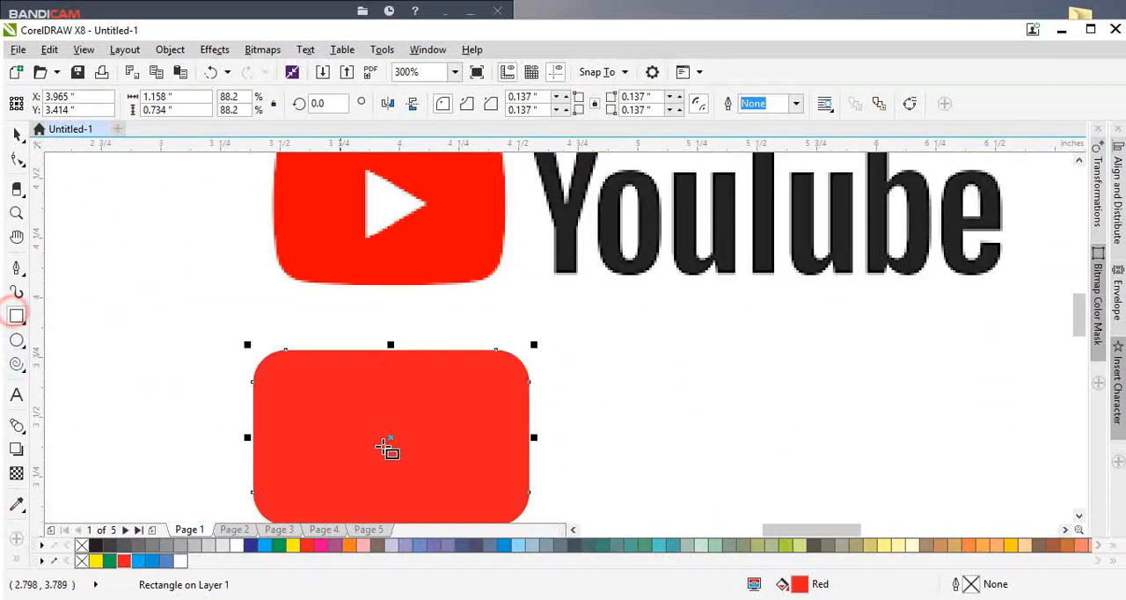
click(24, 325)
mouse_move(28, 343)
mouse_move(26, 312)
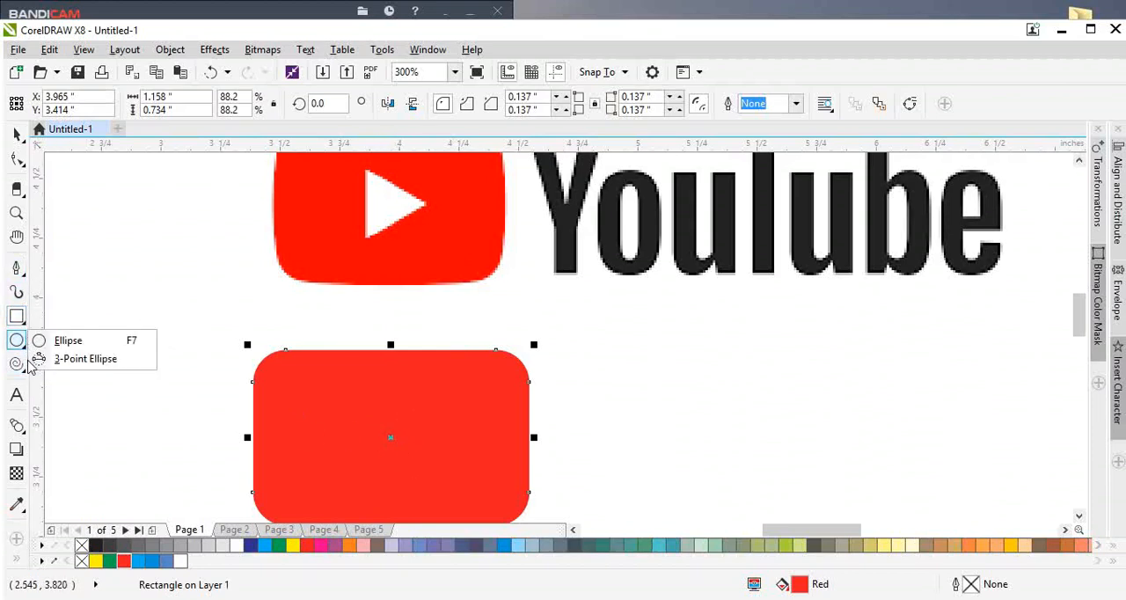
mouse_move(17, 366)
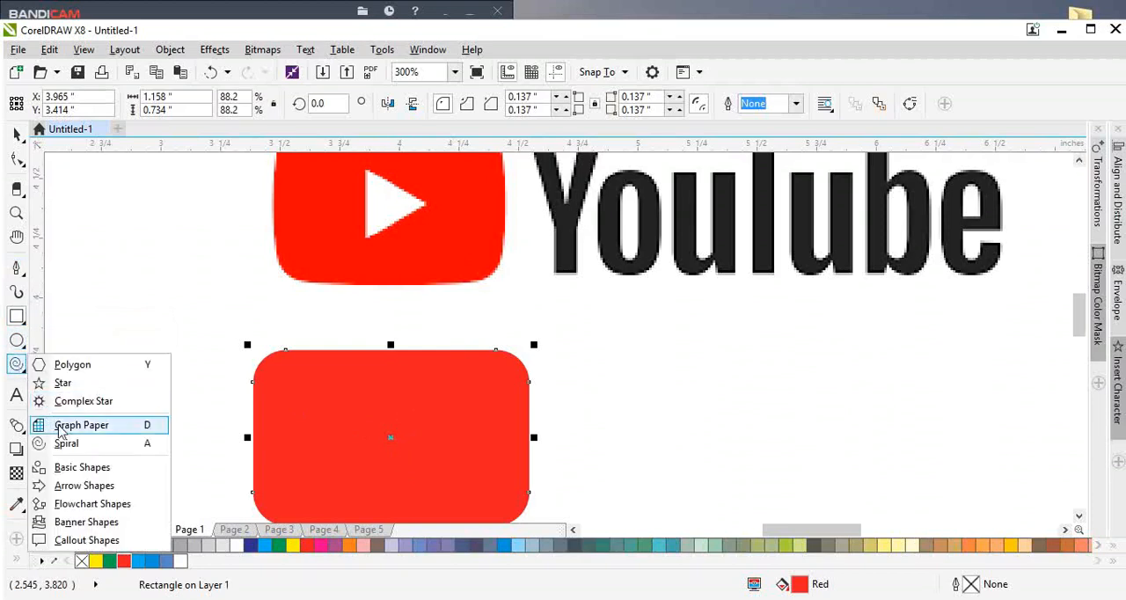
click(70, 364)
scroll(296, 351, down, 2)
scroll(330, 374, up, 4)
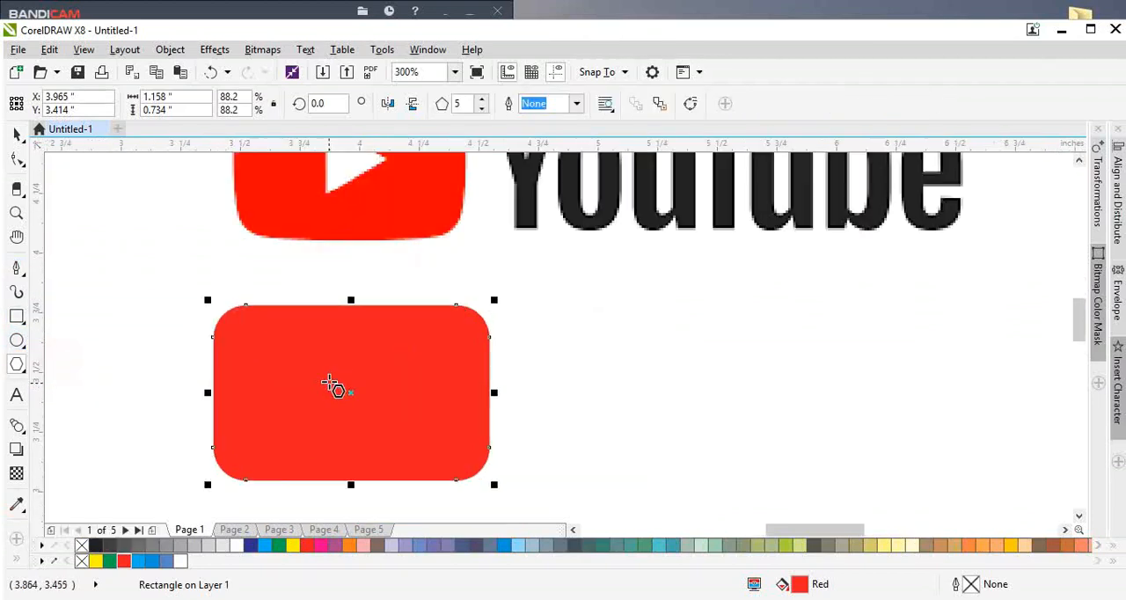
drag(311, 329, 419, 435)
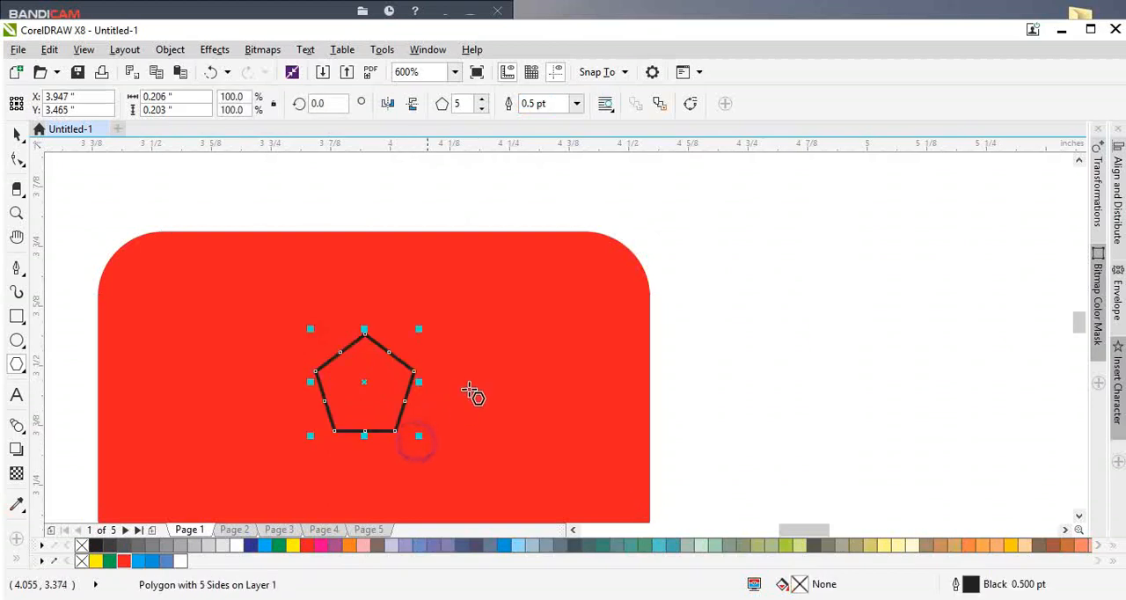
Step: Fill the polygon with white and remove its outline
key(space)
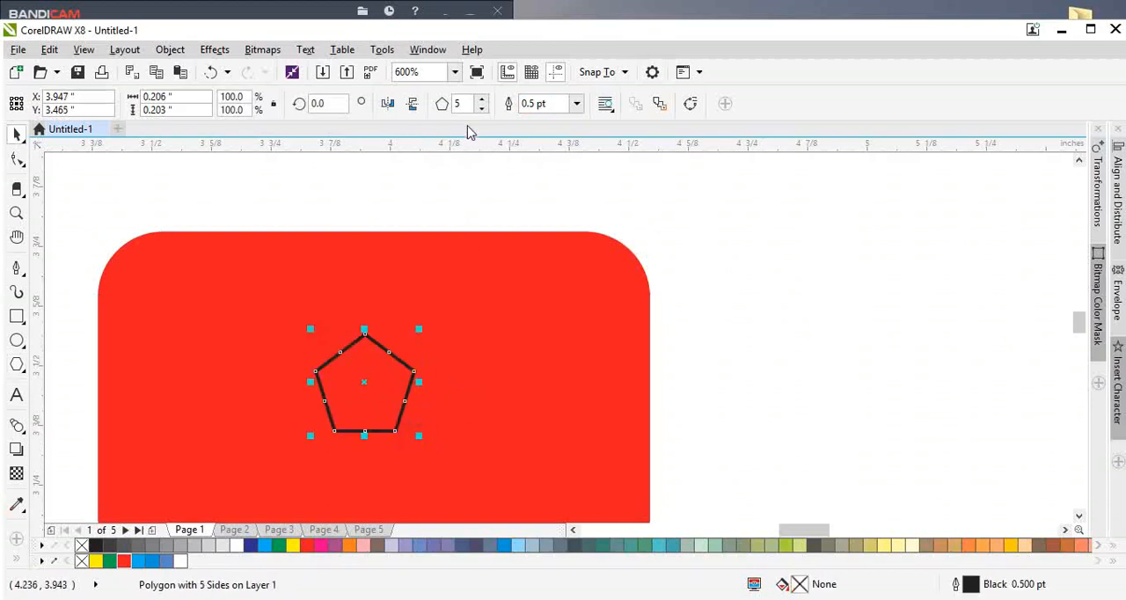
click(180, 561)
right_click(82, 560)
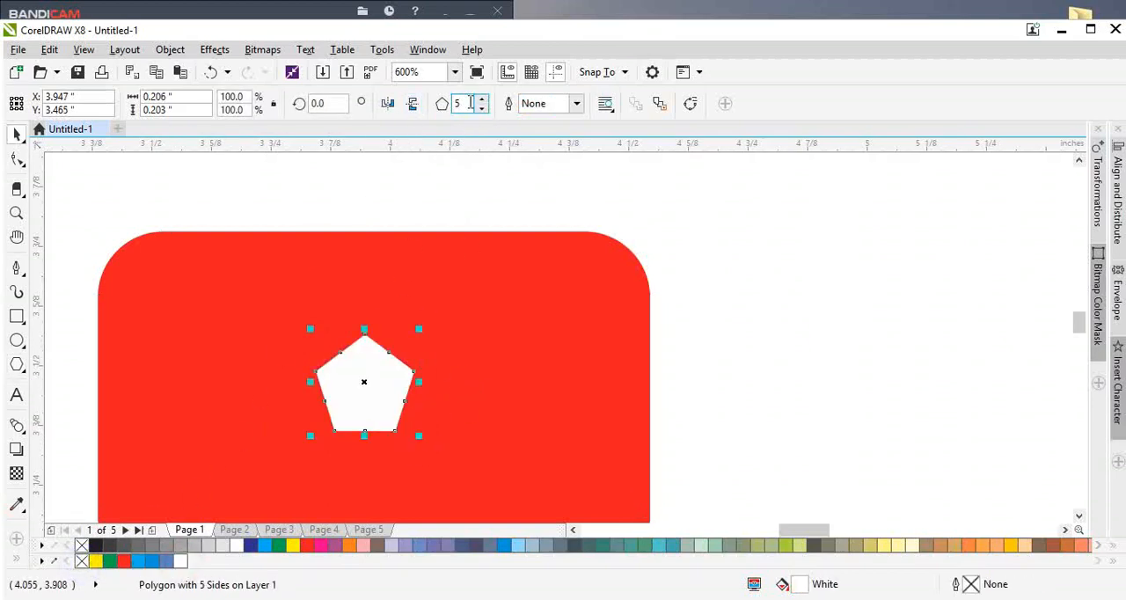
Step: Set the white polygon's number of sides to 3
double_click(470, 103)
key(Return)
scroll(469, 321, down, 5)
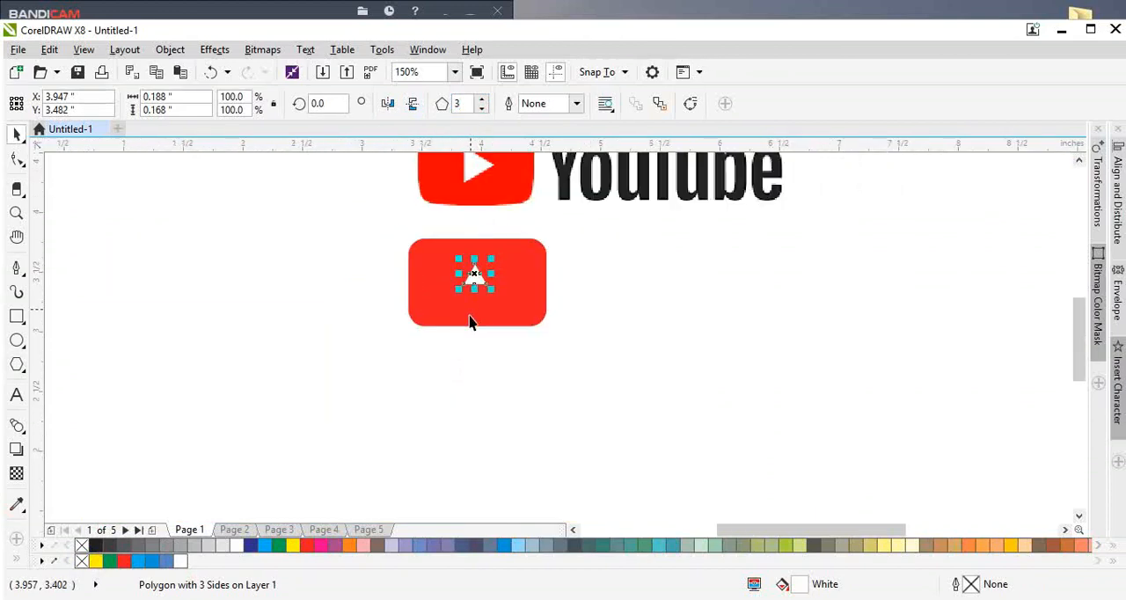
scroll(473, 284, up, 5)
Step: Try rotation angles of 45 and 90 degrees on the white triangle
double_click(327, 103)
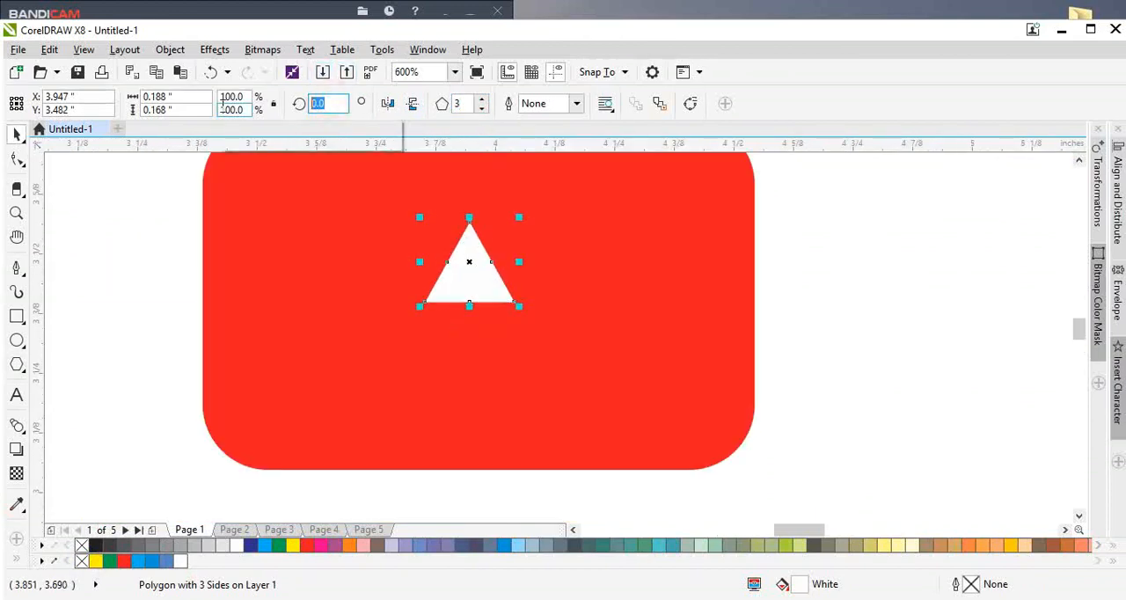
text(45)
key(Return)
key(ctrl+z)
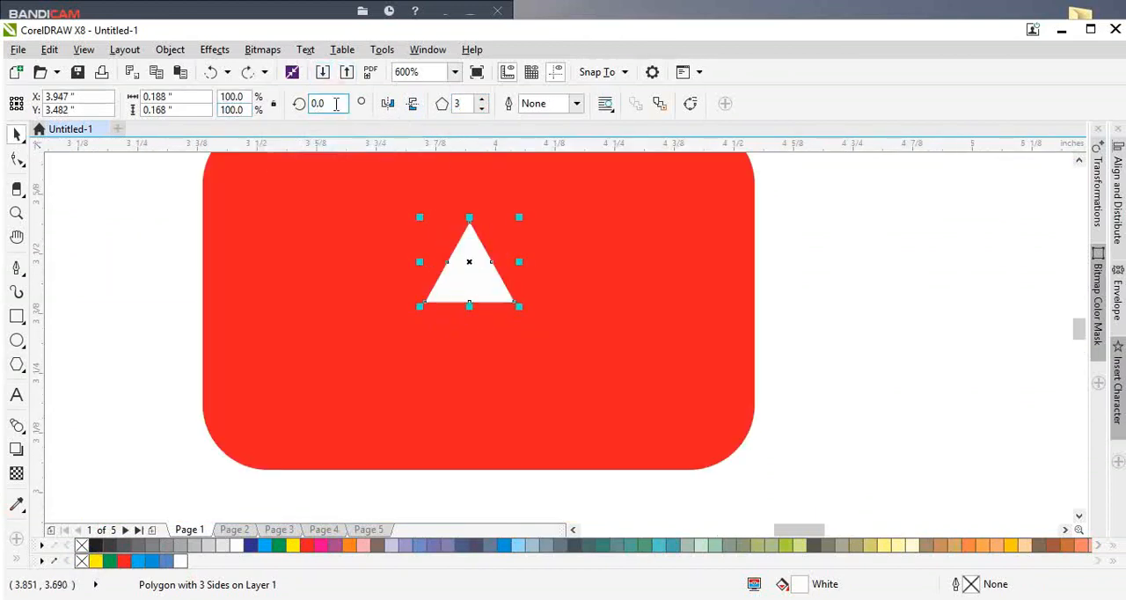
drag(339, 104, 232, 118)
text(90)
key(Return)
key(ctrl+z)
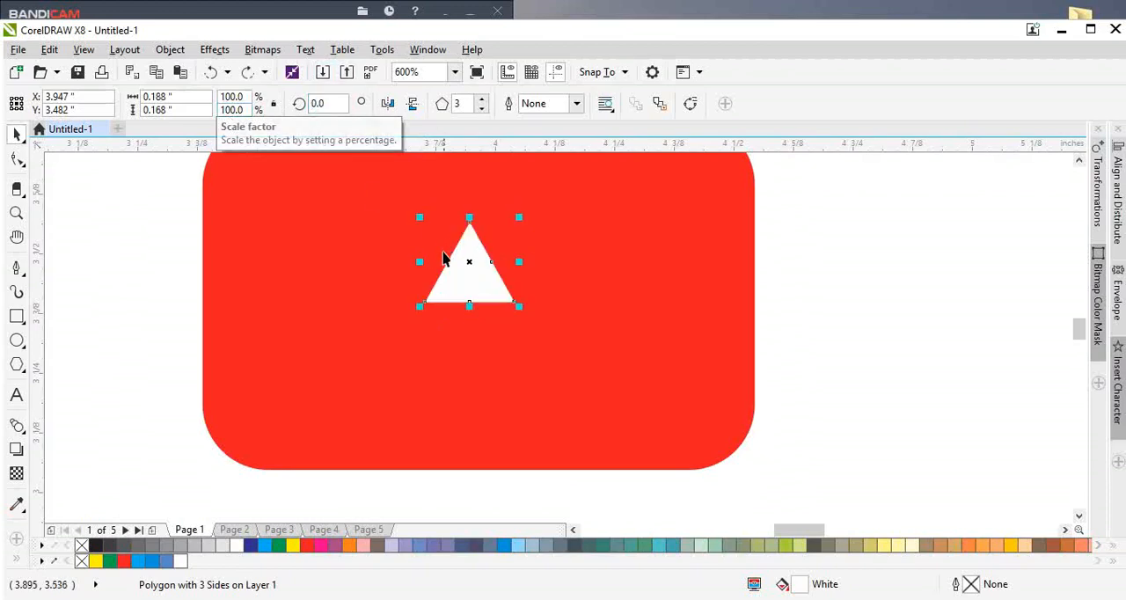
Step: Rotate the white triangle to 270 degrees so that it points right like a play symbol
click(461, 263)
drag(516, 212, 530, 324)
double_click(333, 104)
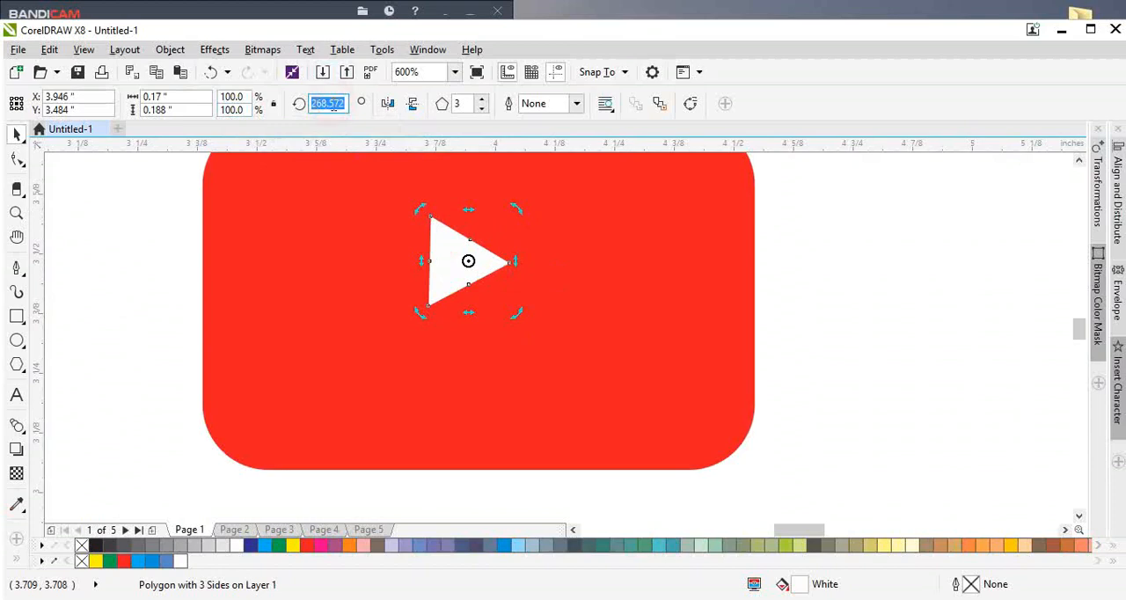
text(270)
key(Return)
scroll(511, 267, down, 1)
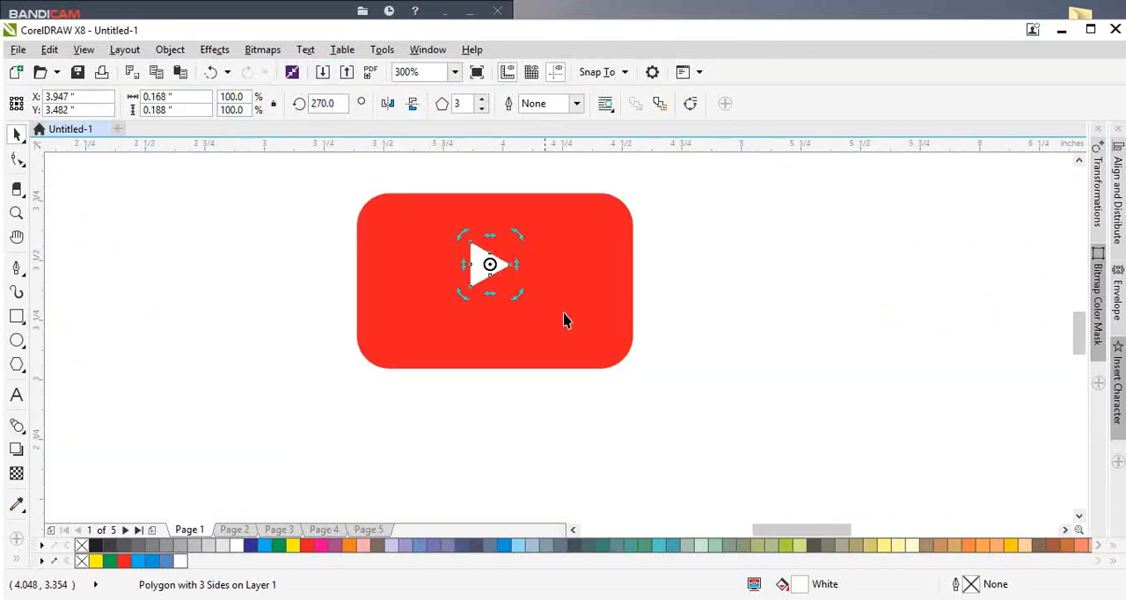
Step: Align the white triangle horizontally and vertically to the centre of the red rectangle
shift+click(565, 313)
key(c)
key(x)
key(e)
key(space)
click(736, 358)
click(492, 283)
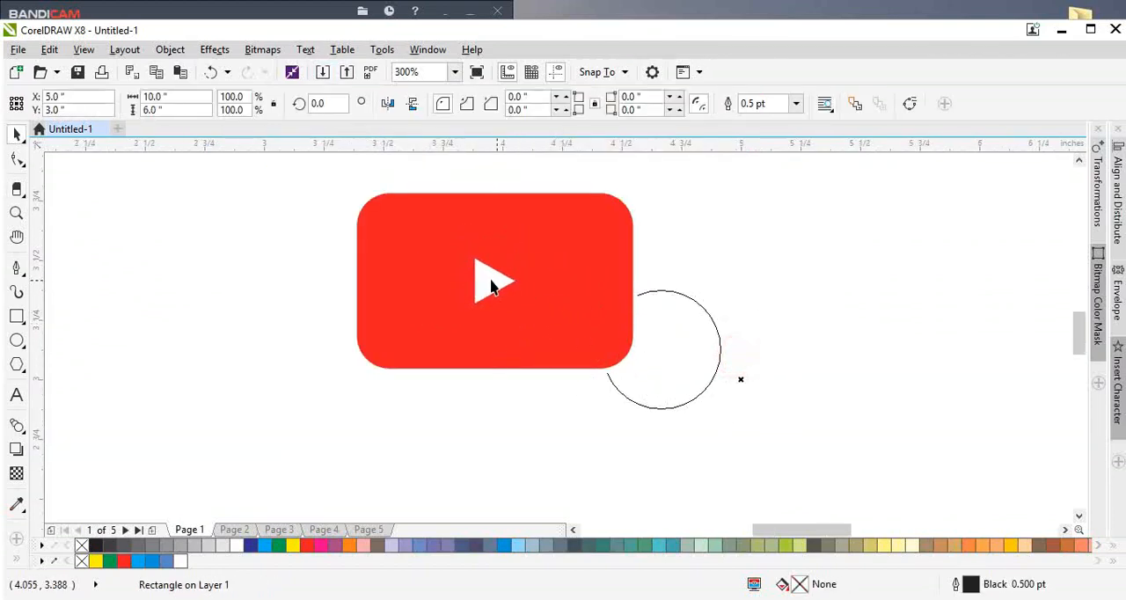
Step: Enlarge the white triangle about its centre to about 0.27 by 0.302 inches
click(494, 281)
drag(518, 255, 537, 239)
scroll(304, 334, down, 3)
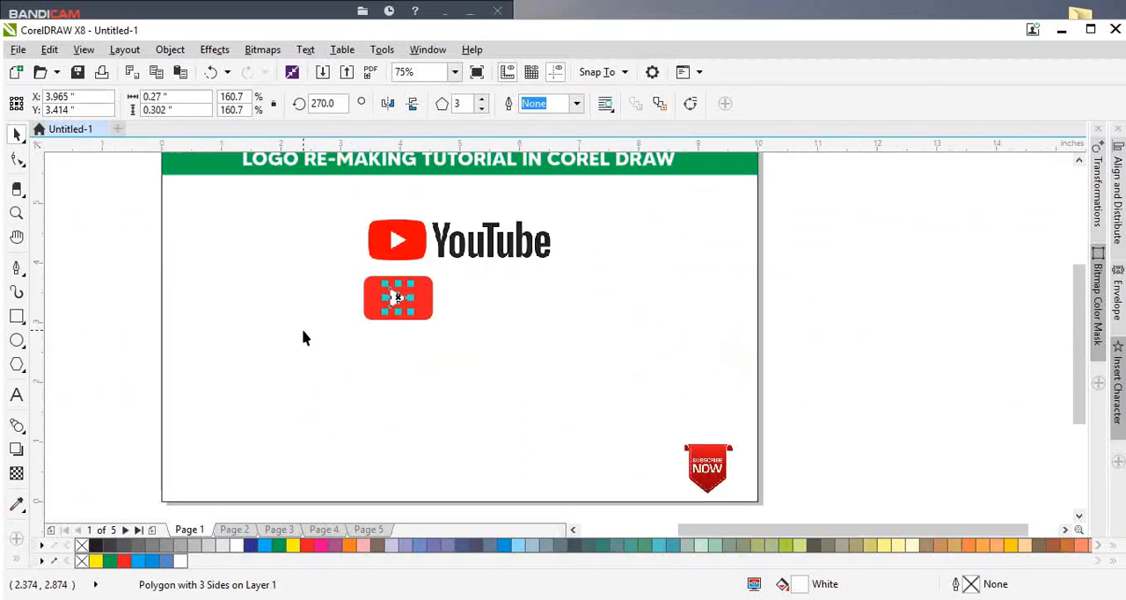
Step: Scale the red rectangle and triangle down together, making the rectangle about 1.102 by 0.699 inches
scroll(480, 228, up, 2)
shift+click(390, 378)
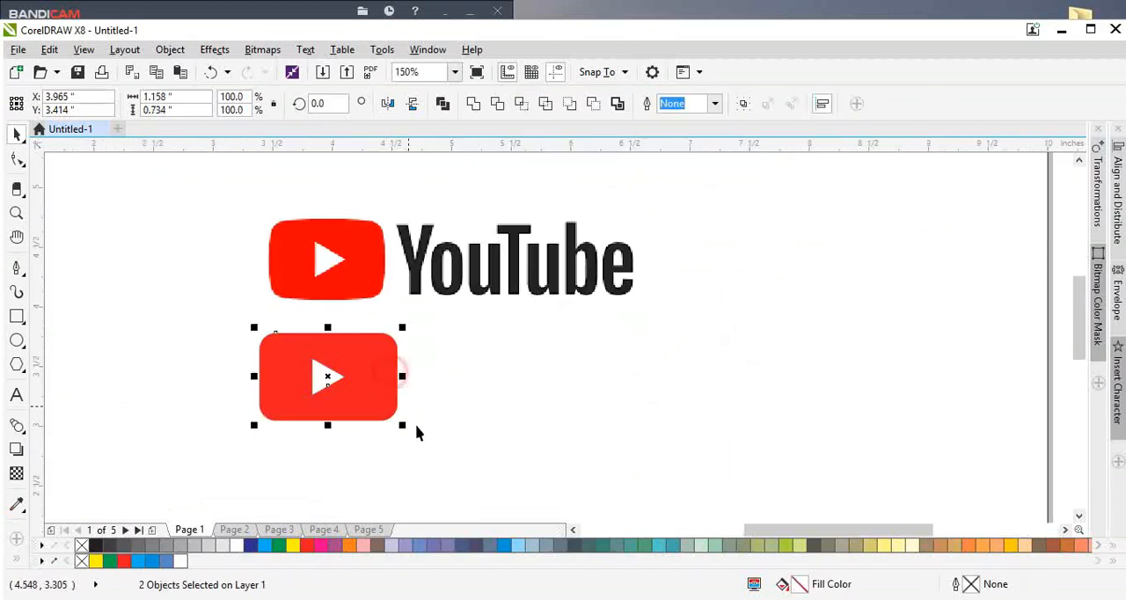
drag(407, 428, 401, 423)
click(416, 428)
Step: Convert the red rounded rectangle to curves and open its nodes for editing
click(364, 417)
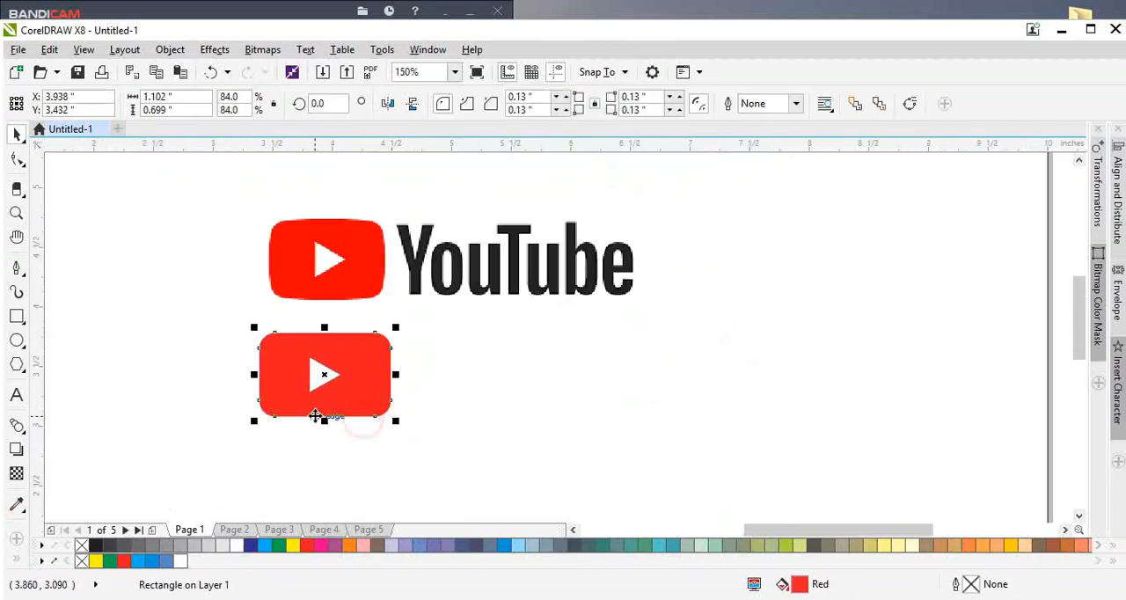
scroll(315, 415, up, 1)
key(ctrl+q)
double_click(314, 416)
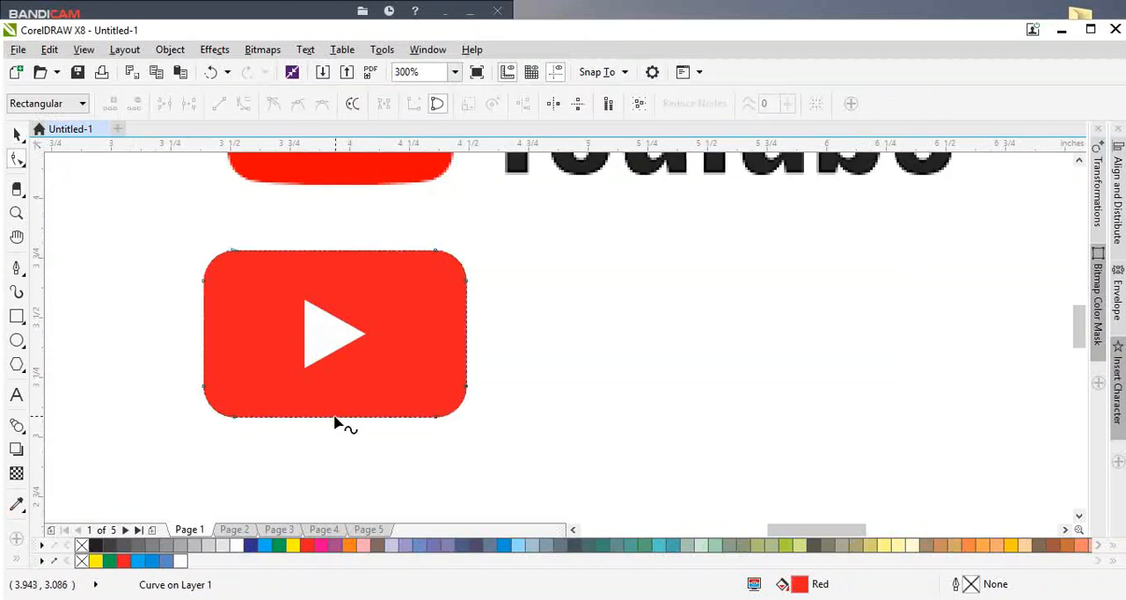
Step: Convert the bottom and top straight edges of the red shape into curve segments
double_click(330, 416)
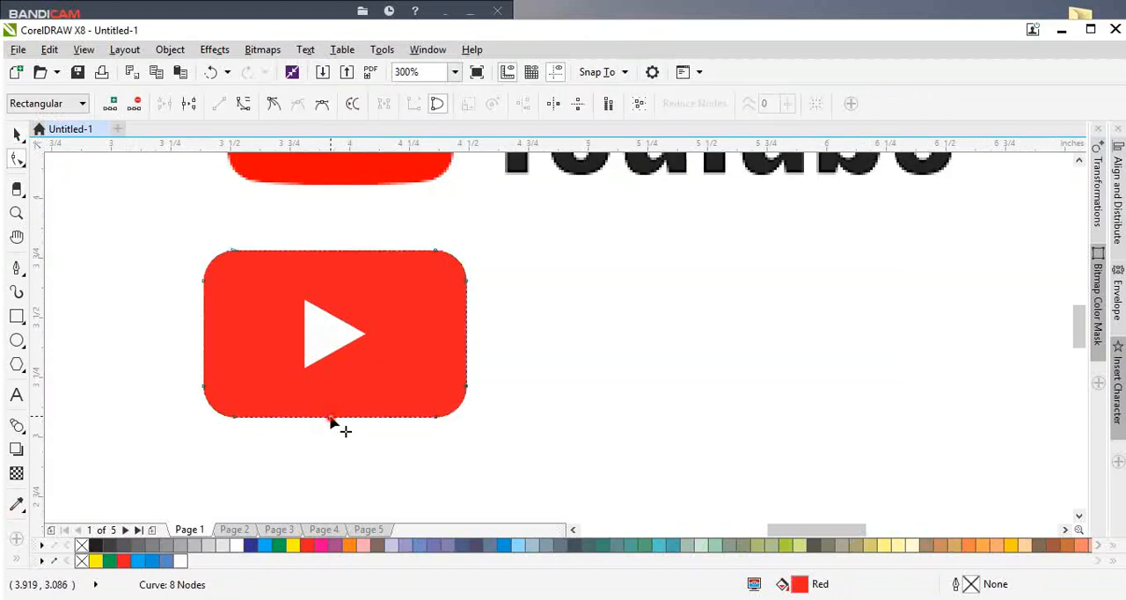
click(245, 103)
click(333, 250)
click(243, 103)
Step: Bend the top and bottom edges of the red shape slightly outward to match the reference icon
scroll(341, 256, up, 1)
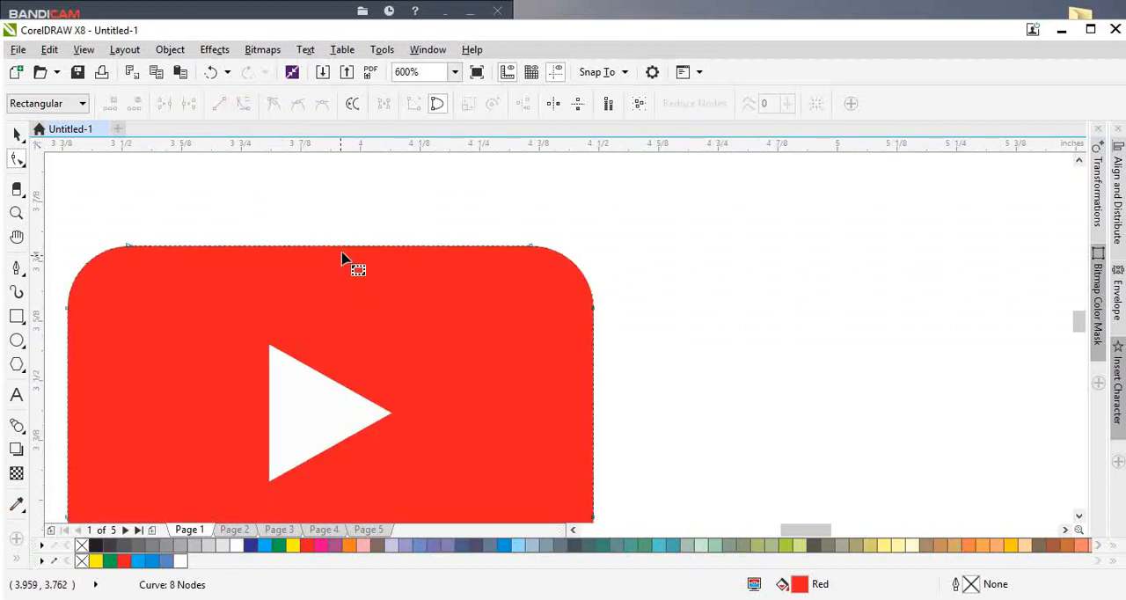
drag(343, 253, 343, 239)
scroll(360, 319, down, 1)
scroll(338, 400, up, 1)
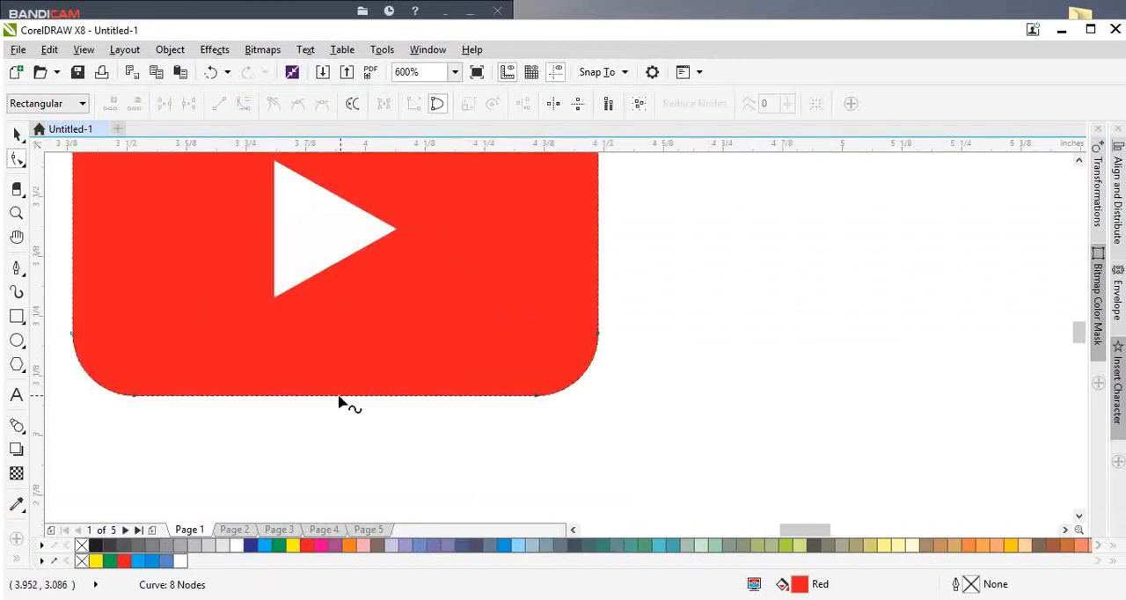
drag(339, 400, 342, 407)
scroll(342, 404, down, 1)
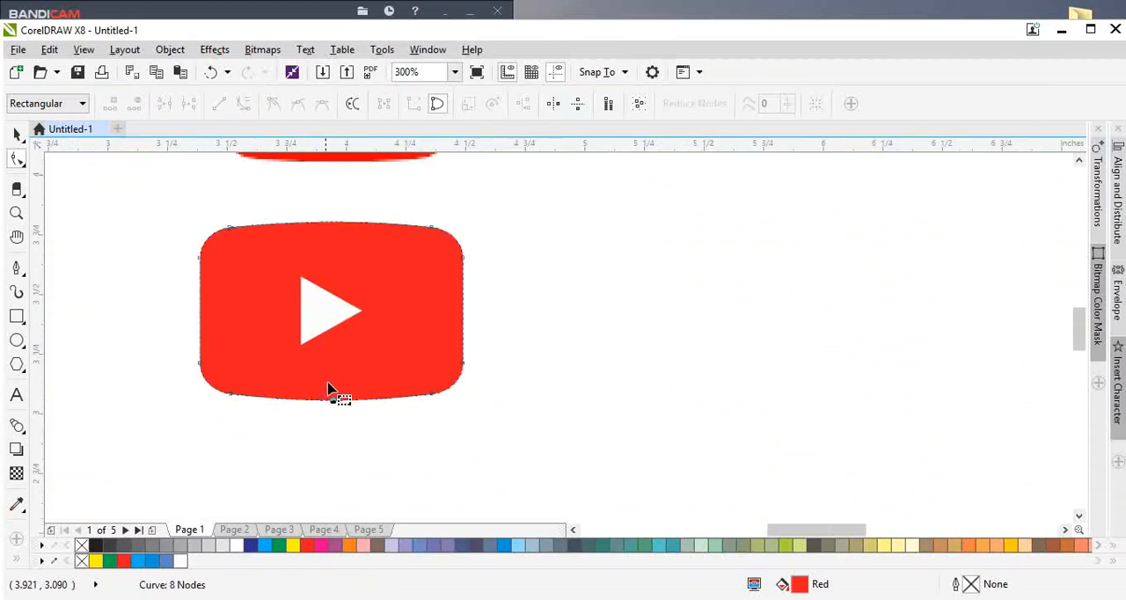
Step: Enlarge the white play triangle slightly about its centre and select it together with the red shape
key(space)
click(322, 326)
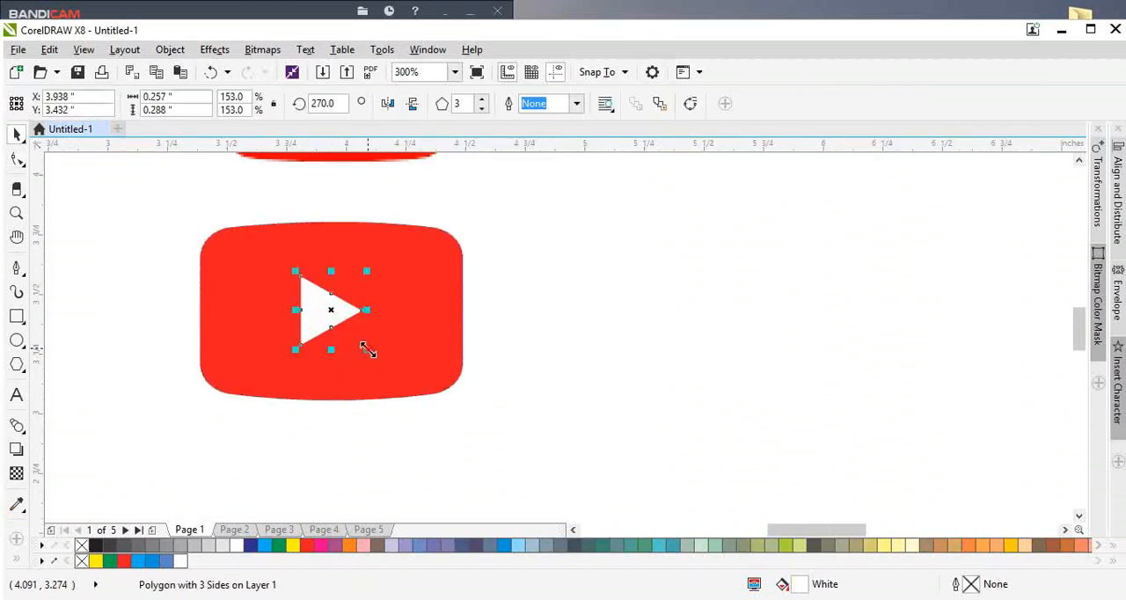
shift+click(420, 352)
scroll(435, 353, down, 1)
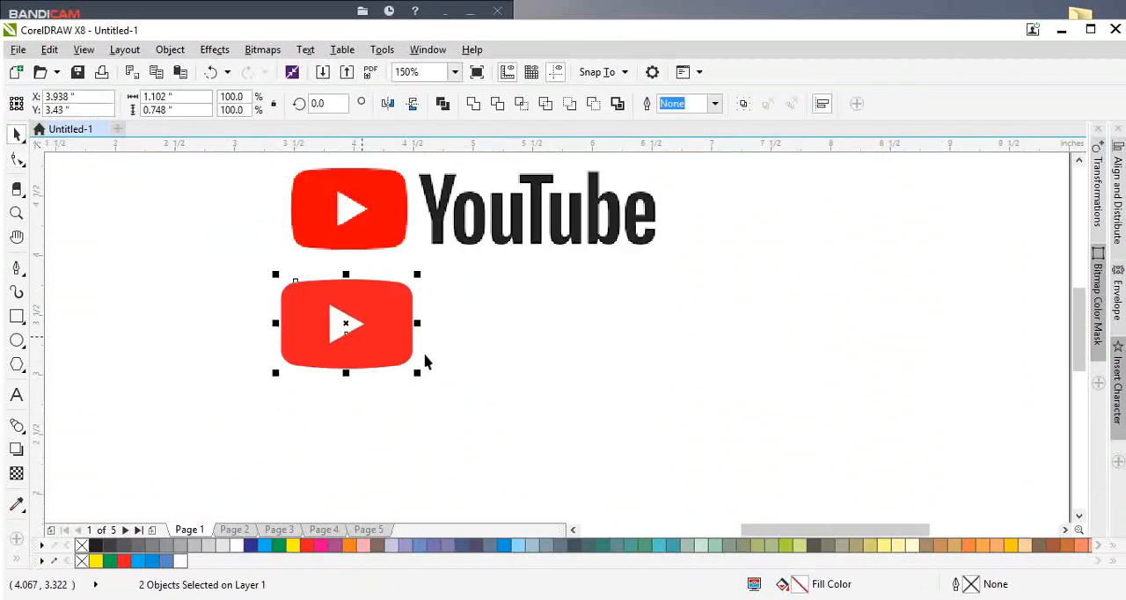
Step: Flatten the outward curve of the red shape's top edge slightly
scroll(347, 322, up, 1)
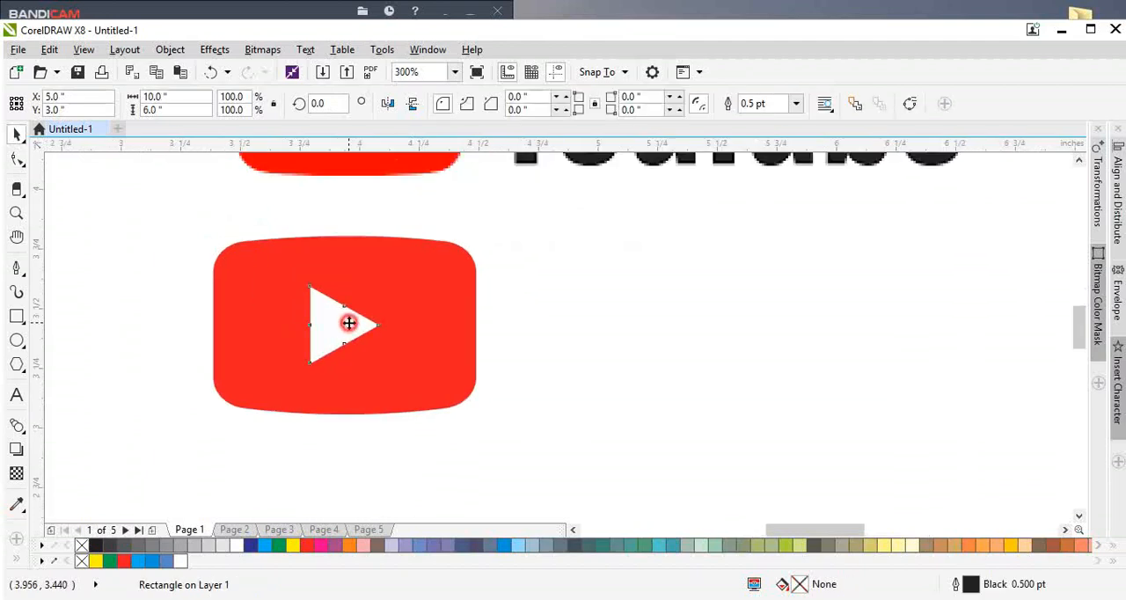
click(347, 322)
click(374, 391)
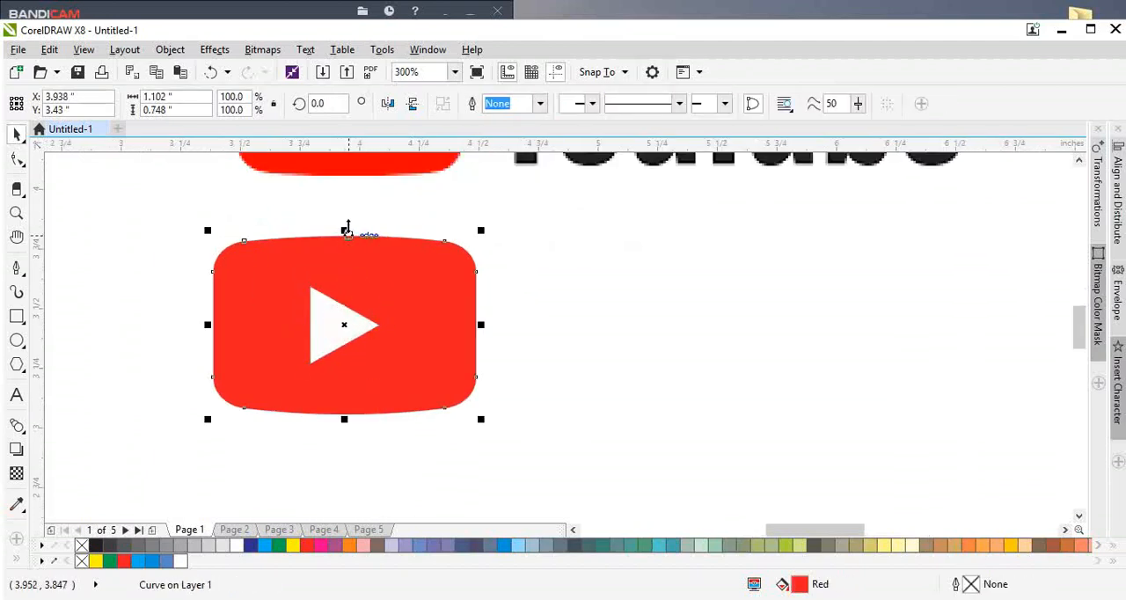
scroll(347, 231, up, 1)
key(F10)
drag(347, 249, 350, 258)
scroll(350, 257, down, 1)
Step: Reduce the outward bulge of the red shape's bottom edge to match its top edge
scroll(337, 429, up, 1)
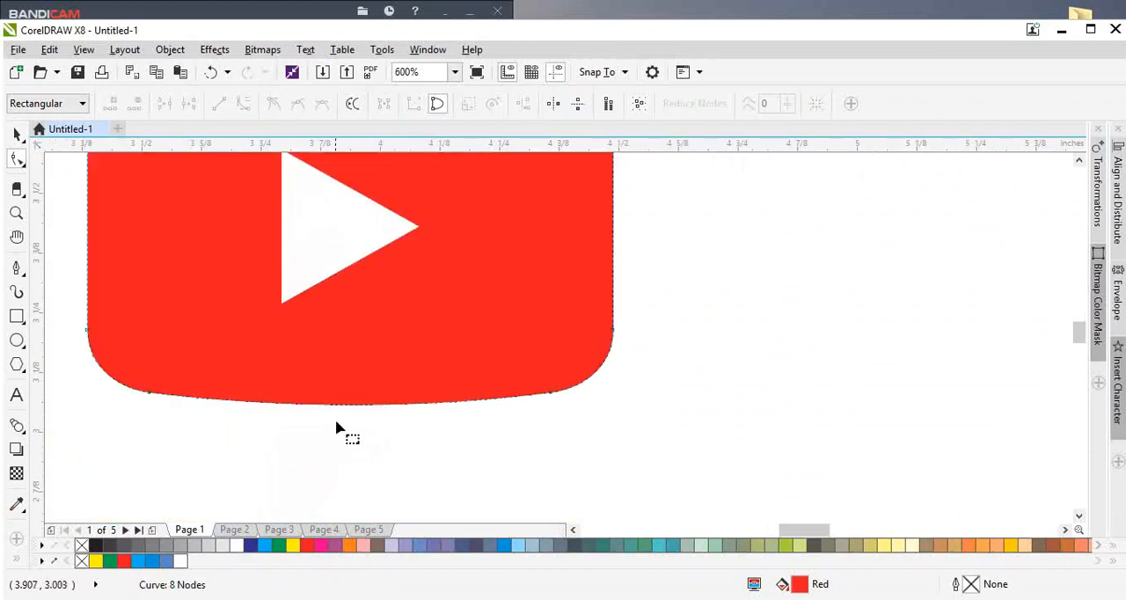
click(345, 405)
drag(346, 407, 347, 393)
scroll(355, 313, down, 1)
Step: Shrink the white play triangle about its centre to about 0.269 by 0.301 inches
key(space)
click(354, 302)
shift+click(440, 306)
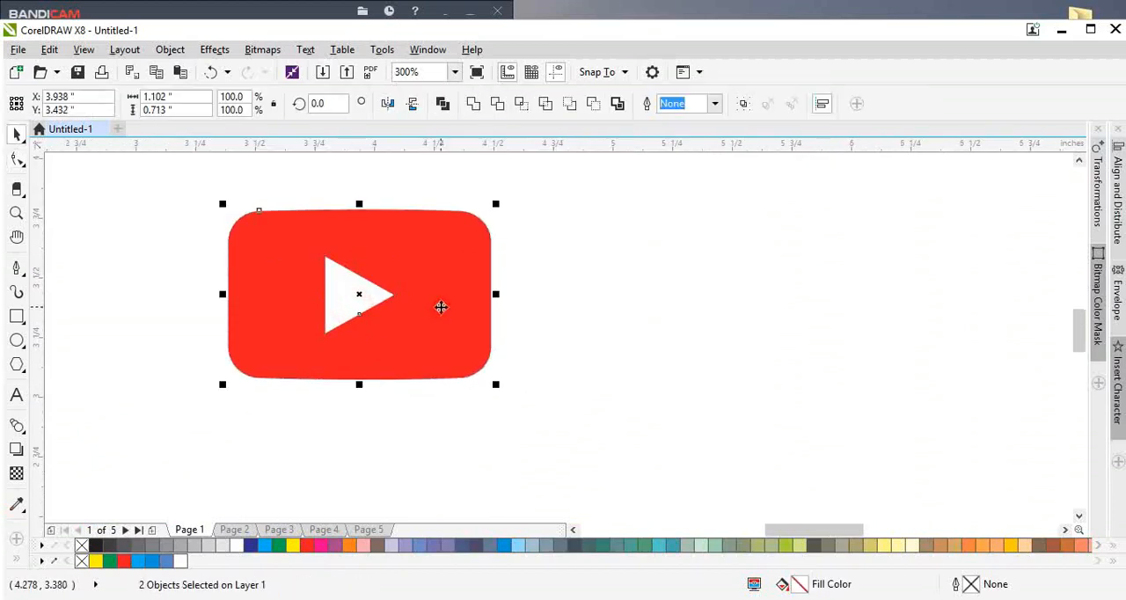
click(563, 308)
click(369, 285)
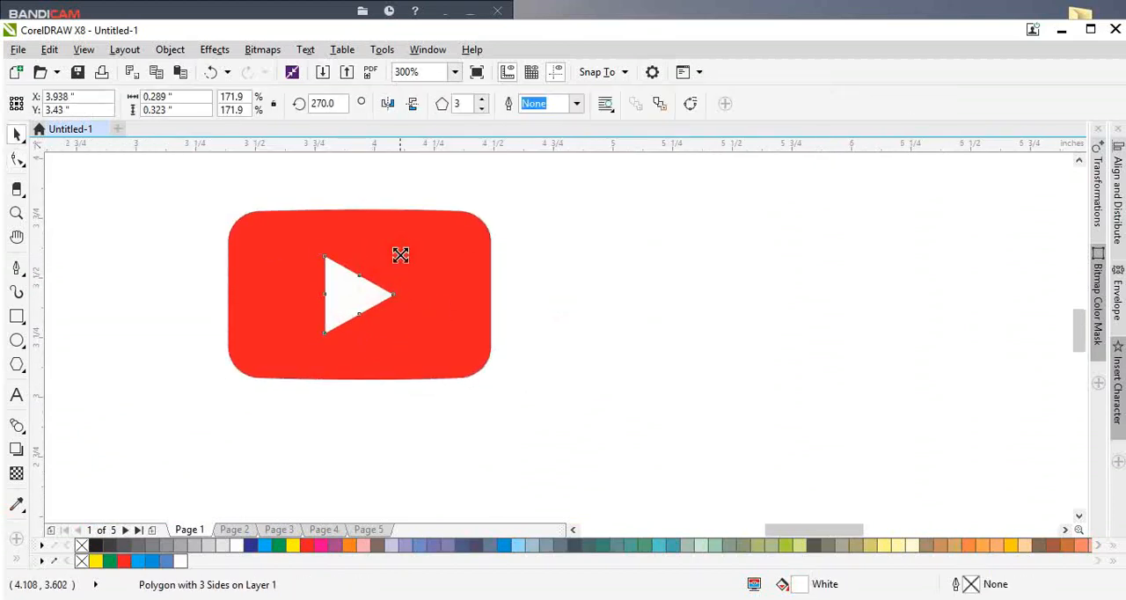
drag(400, 255, 397, 259)
scroll(297, 316, down, 1)
scroll(302, 308, down, 1)
scroll(343, 325, up, 1)
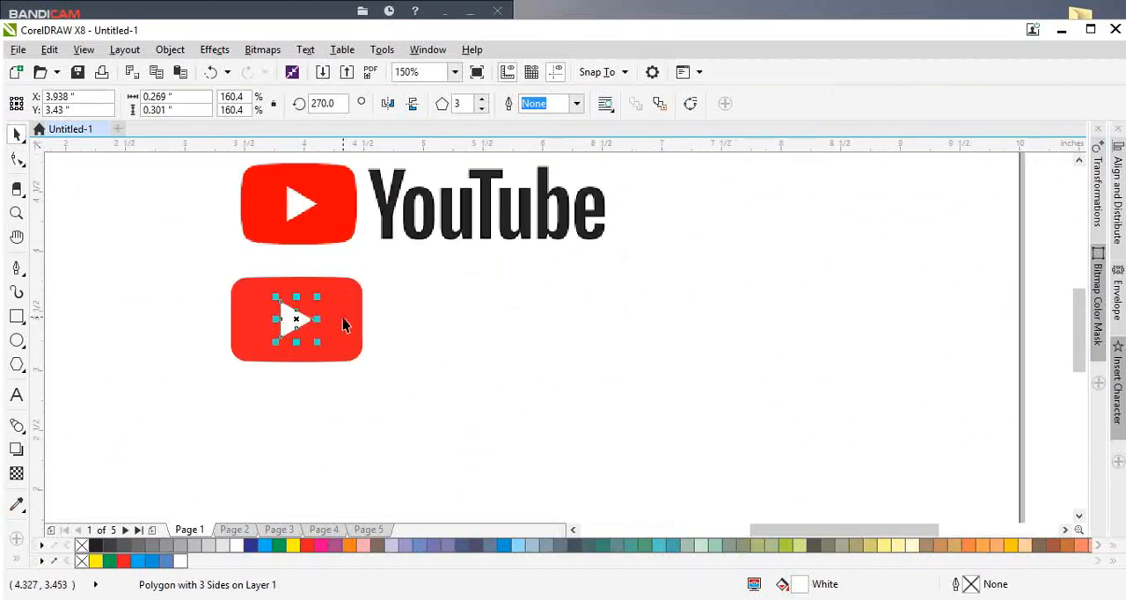
Step: Narrow the red shape symmetrically to about 1.0 inch wide to match the reference icon
click(343, 325)
mouse_move(361, 318)
mouse_down()
mouse_move(372, 319)
mouse_move(364, 337)
mouse_up()
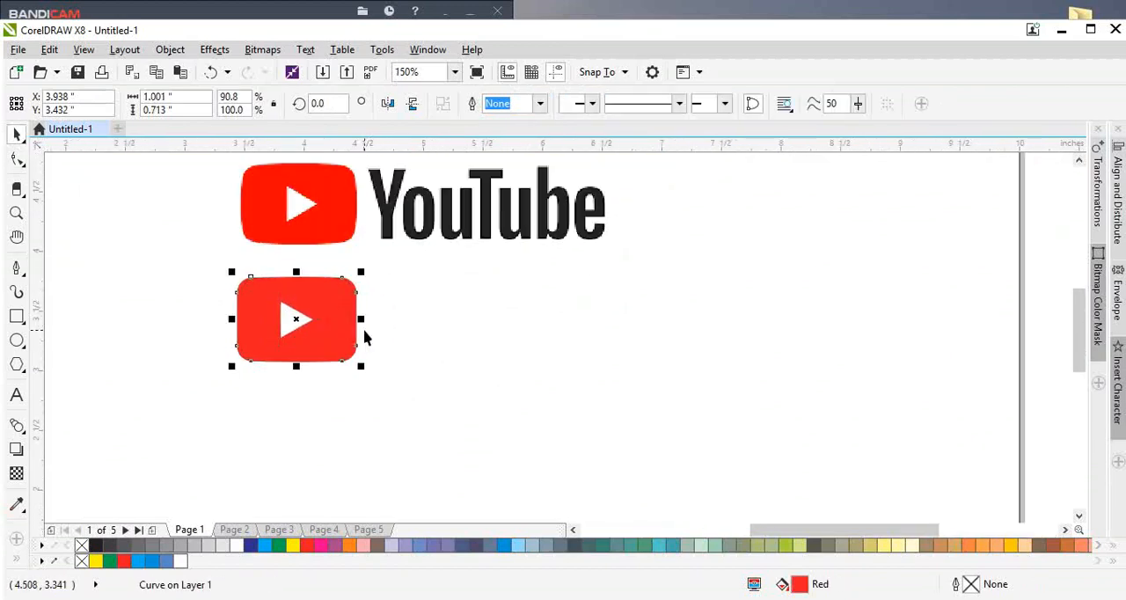
scroll(350, 323, up, 1)
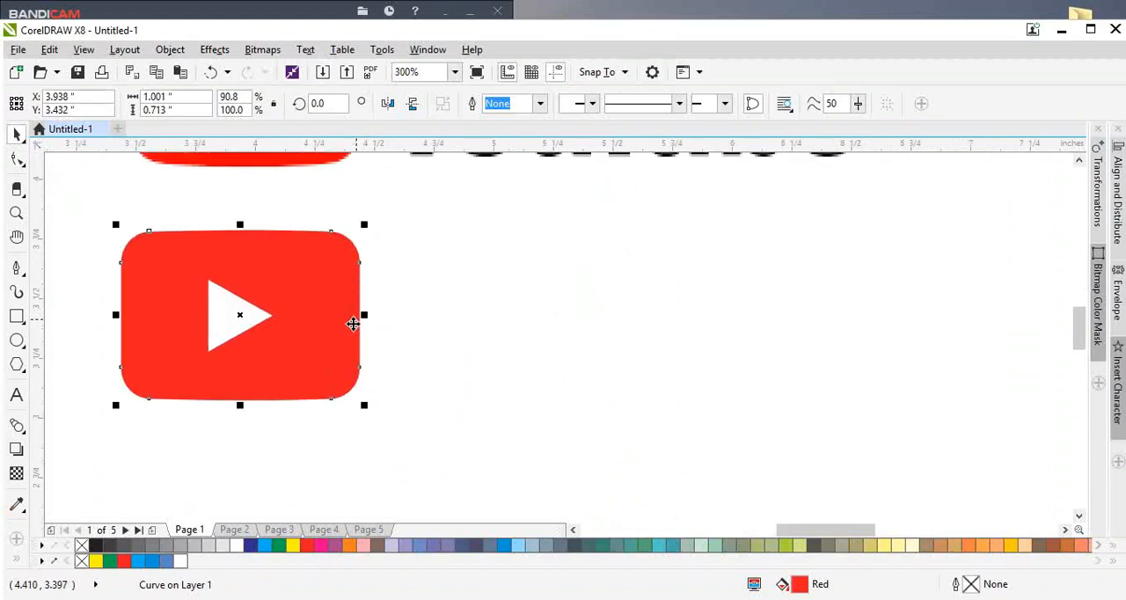
scroll(290, 483, down, 1)
click(411, 376)
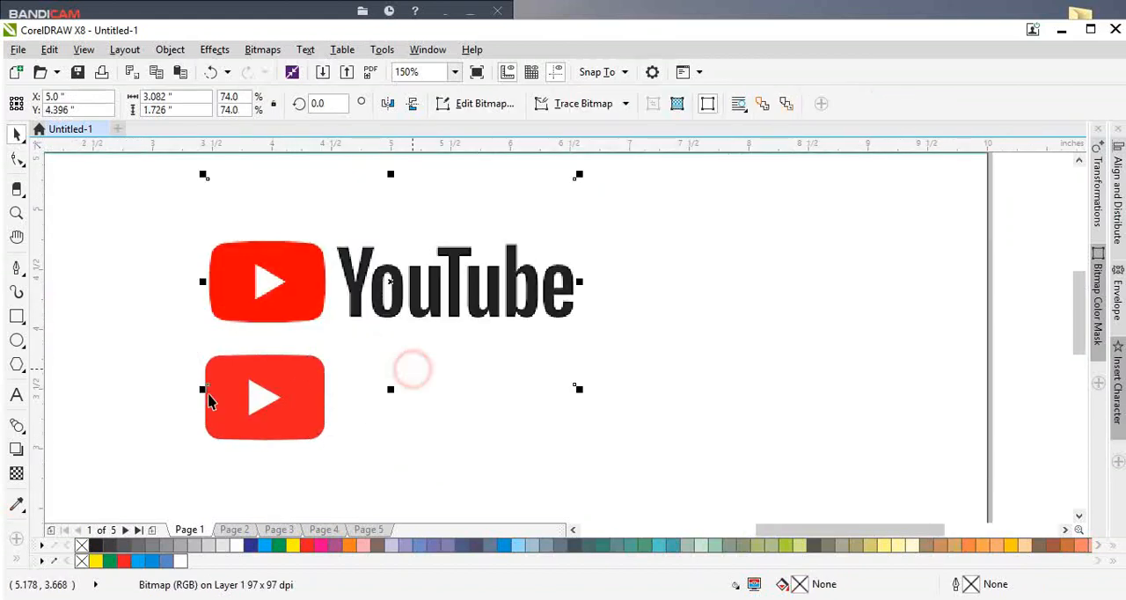
Step: Add the artistic text "Youtube" beside the red icon, below the reference wordmark
click(16, 394)
click(413, 439)
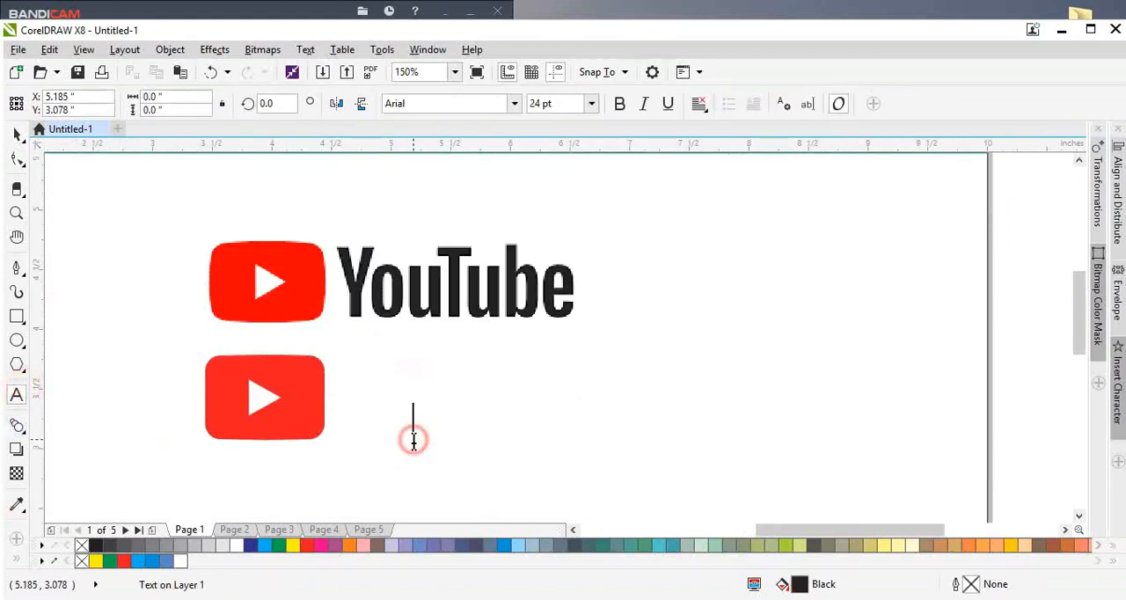
text(Y)
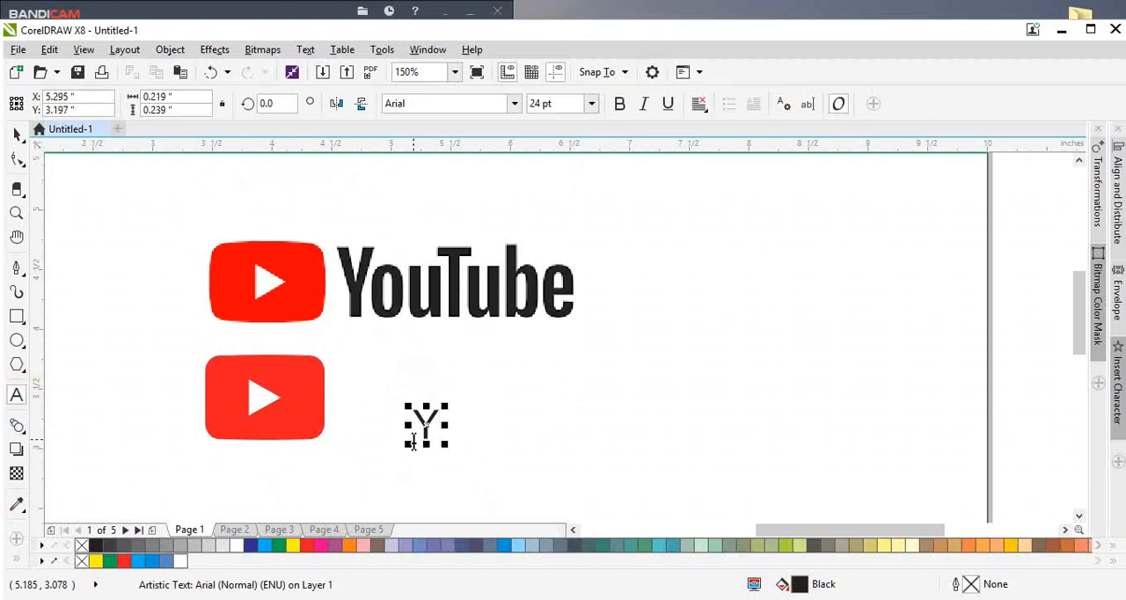
text(outube)
key(ctrl+space)
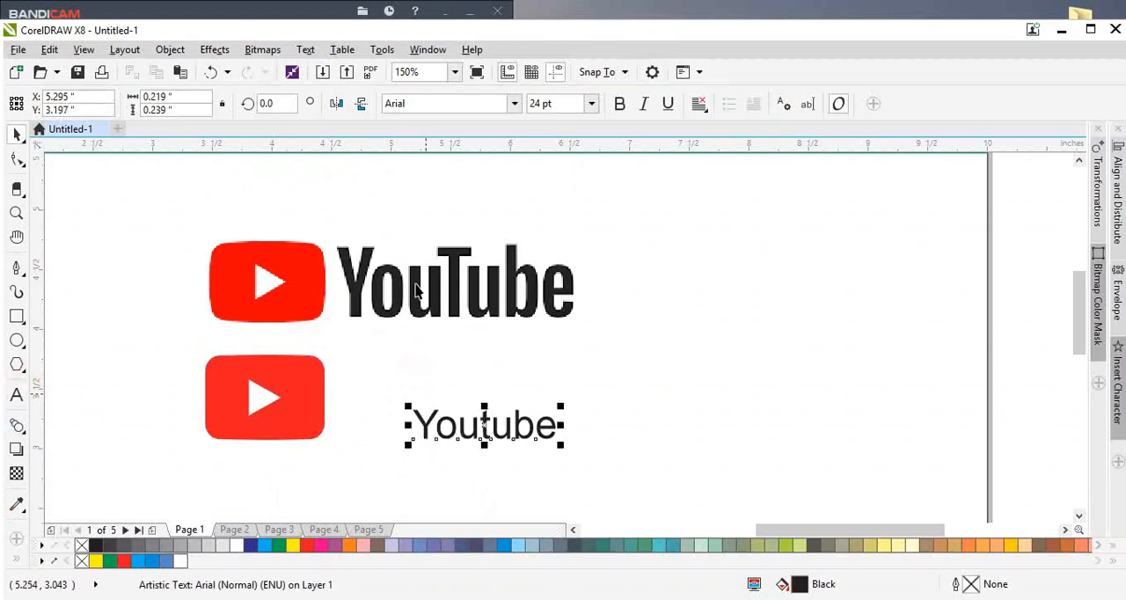
Step: Set the Youtube text's font to SwitzerlandCondensed and make it bold
click(418, 105)
text(s)
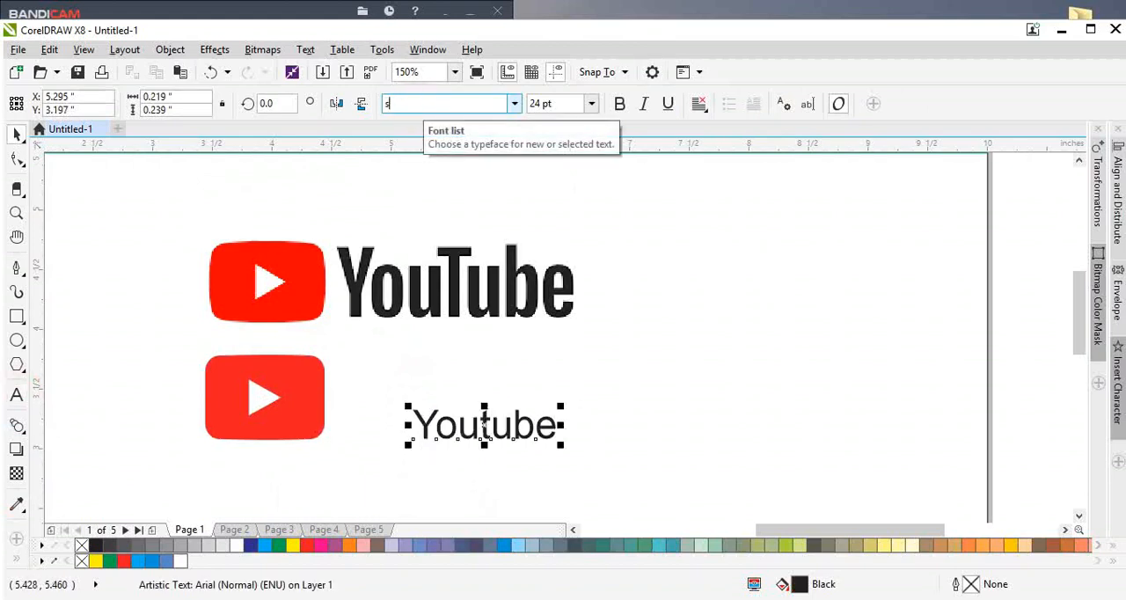
text(wis721 BdCnOul BT)
click(416, 104)
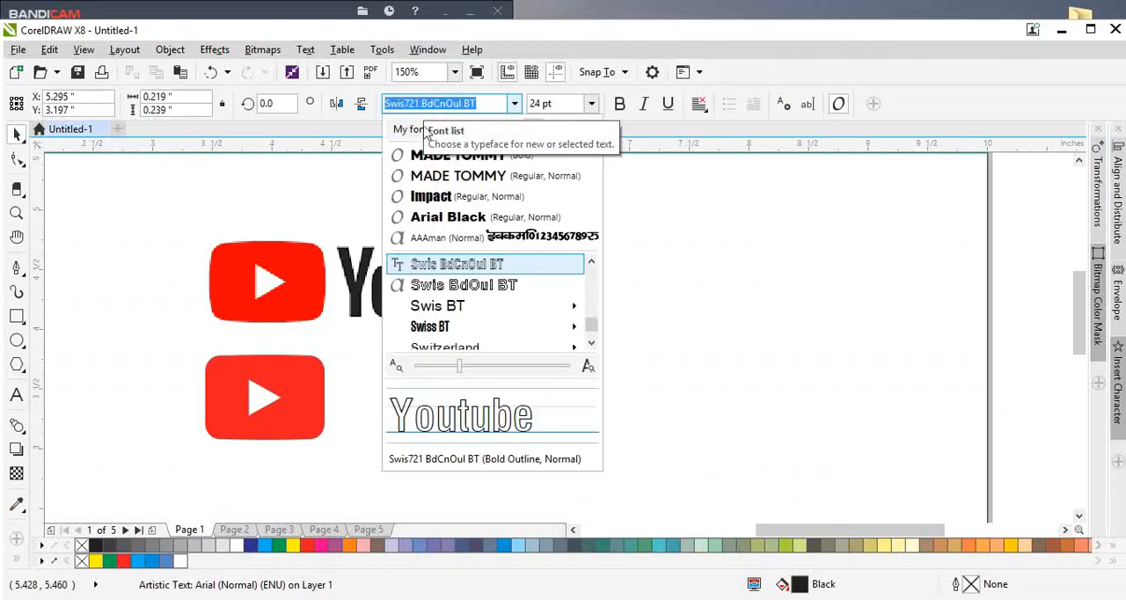
scroll(459, 328, down, 1)
click(461, 328)
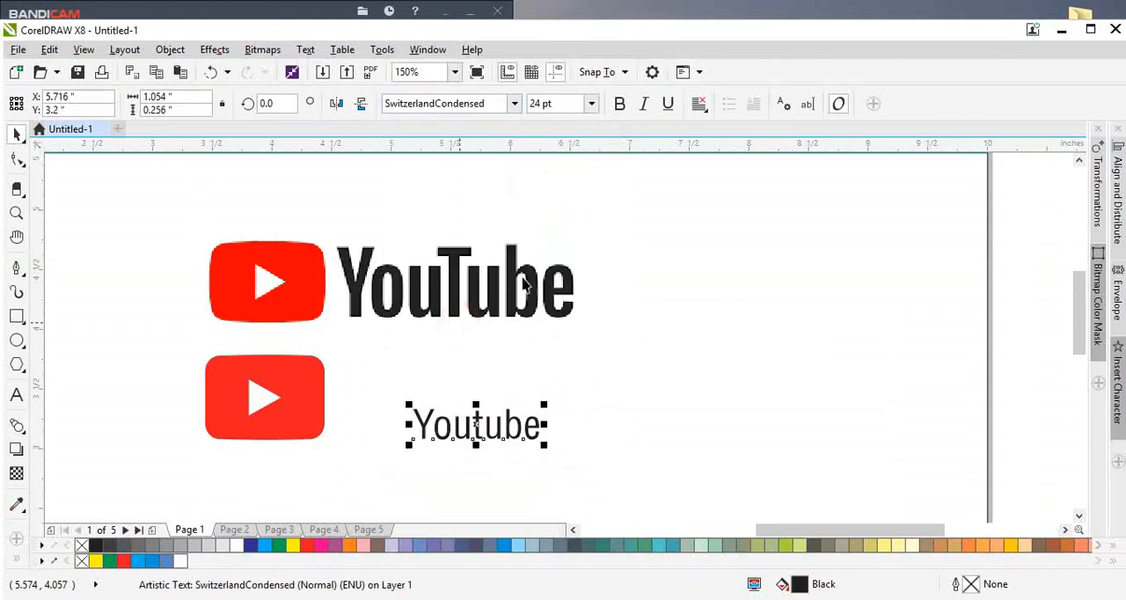
click(619, 104)
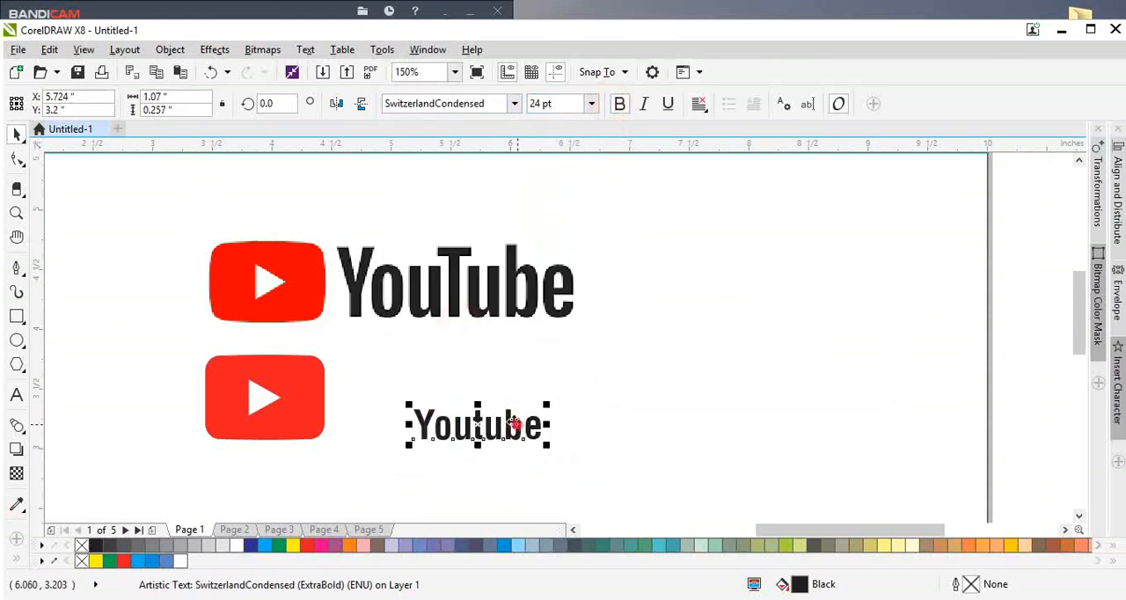
Step: Enlarge the Youtube text to about 52.5 pt beside the red icon and centre it vertically on the icon
drag(515, 425, 587, 340)
click(408, 385)
drag(458, 358, 458, 352)
drag(576, 391, 569, 391)
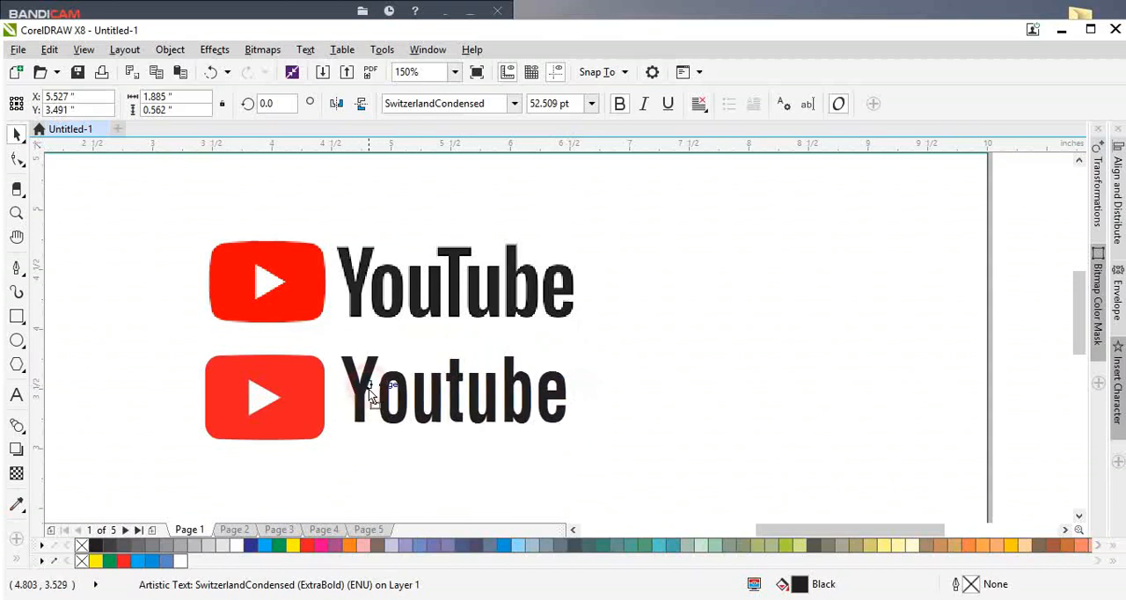
shift+click(315, 413)
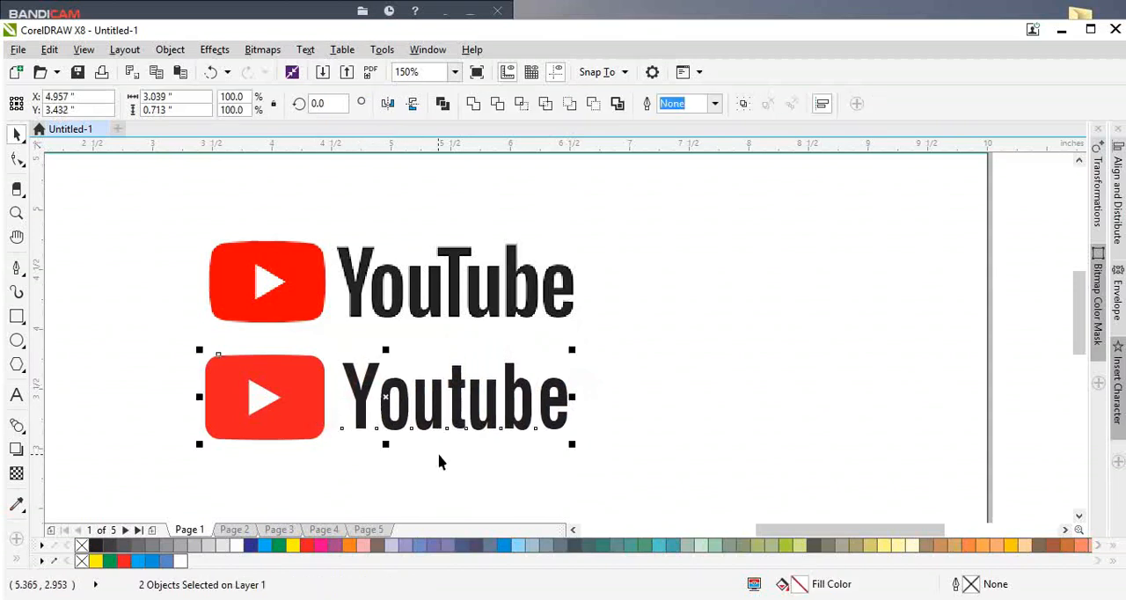
click(497, 466)
Step: Compare the Switzerland font variants on the Youtube text and apply SwitzerlandCondensed ExtraBold
click(527, 429)
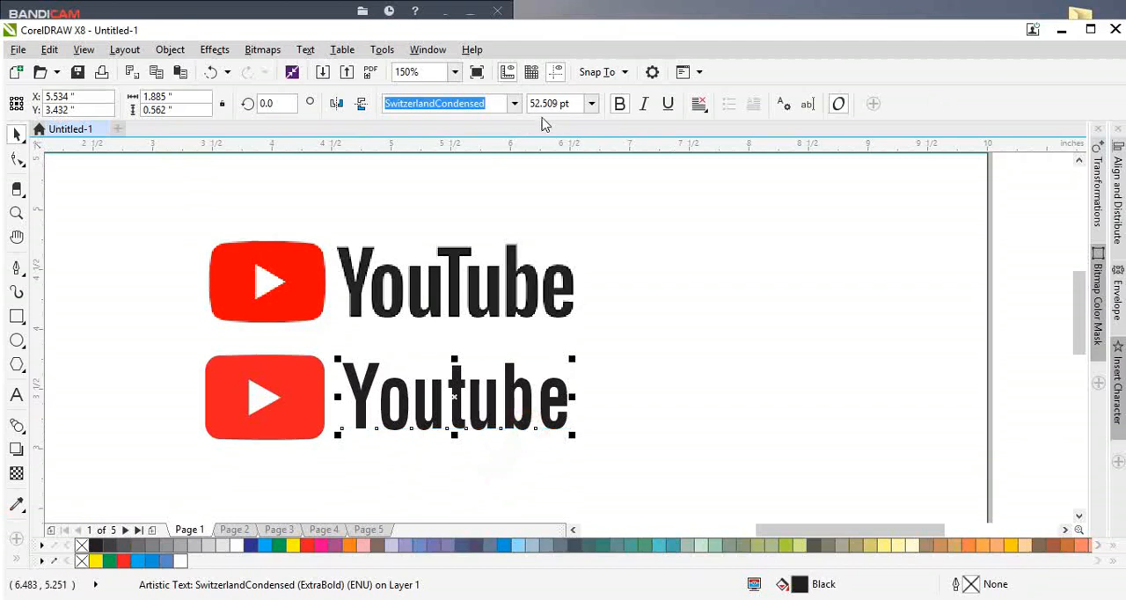
click(514, 102)
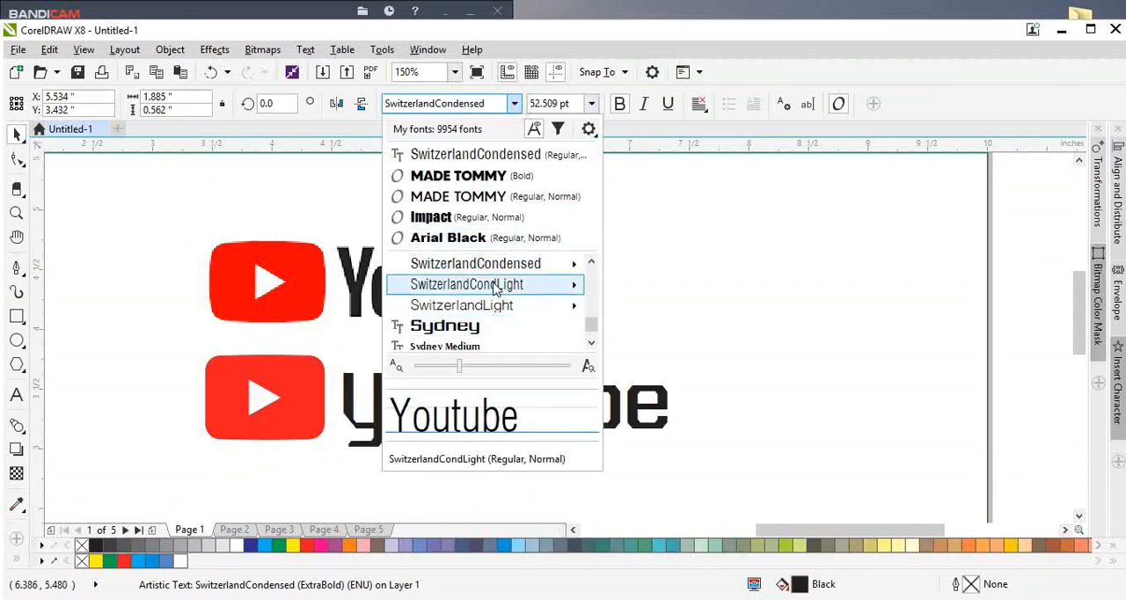
mouse_move(569, 286)
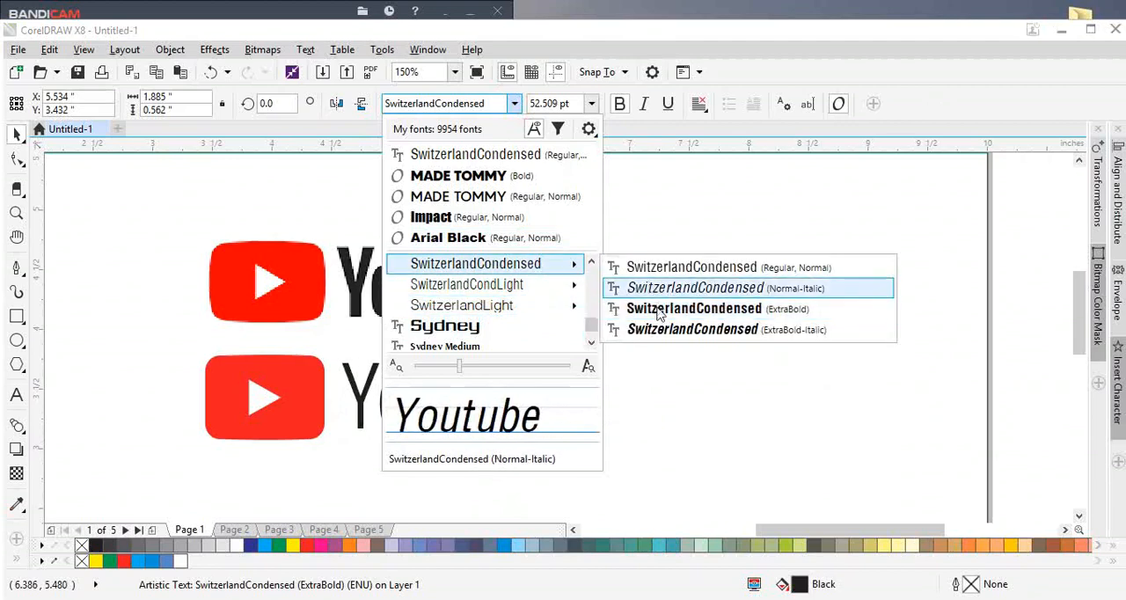
click(647, 308)
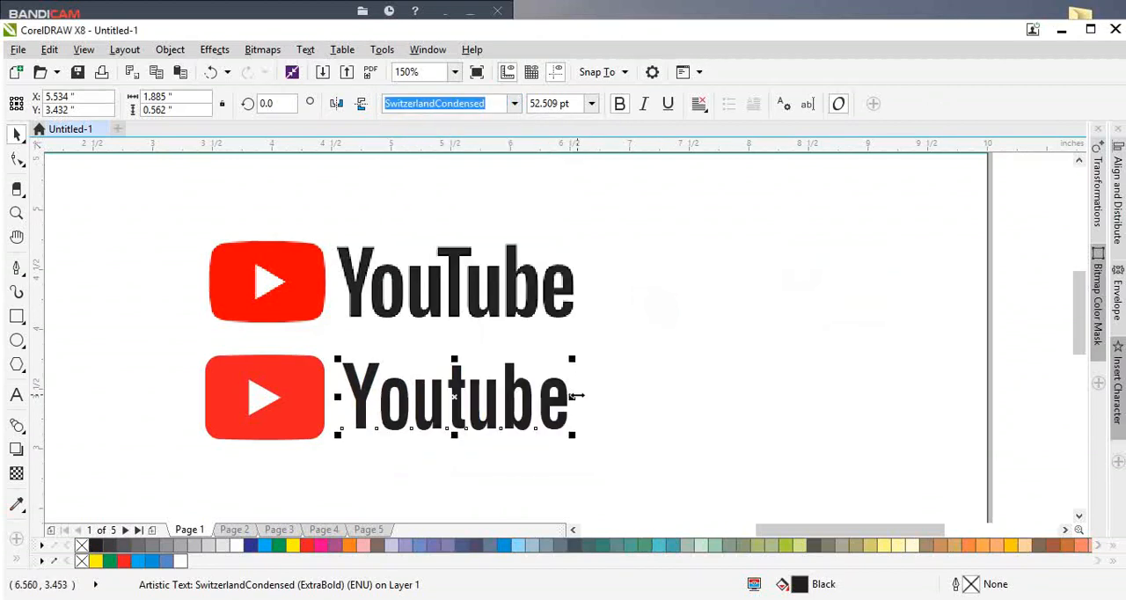
Step: Try to tighten the letter spacing of the Youtube text
key(F10)
mouse_move(574, 437)
mouse_down()
mouse_move(555, 438)
mouse_move(565, 436)
mouse_up()
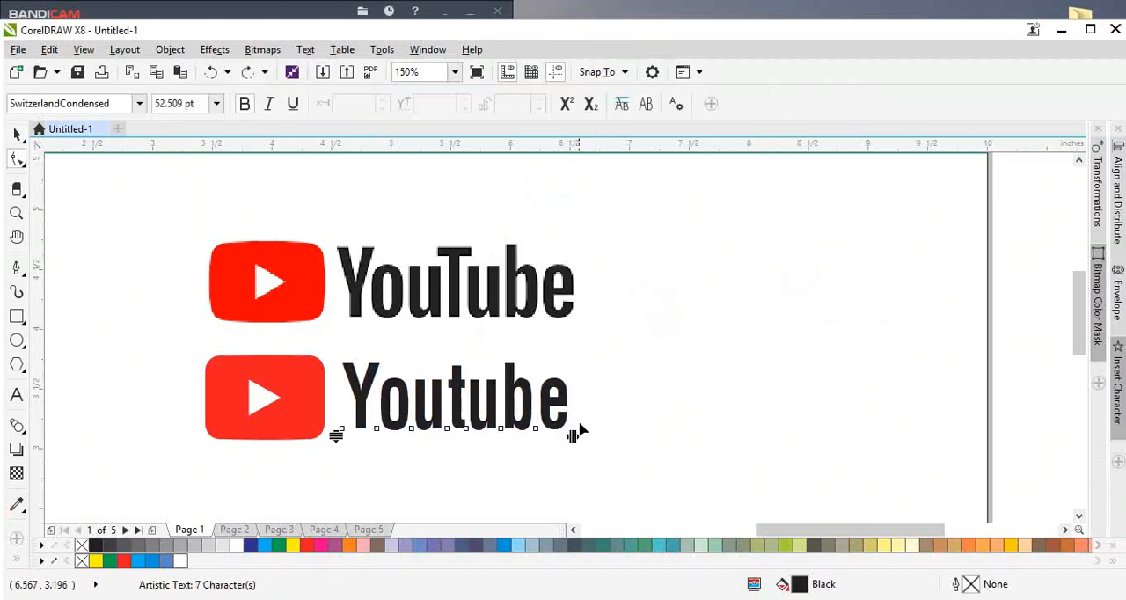
key(space)
Step: Replace the lowercase "t" in the remade wordmark with a capital "T" so it reads "YouTube"
scroll(330, 381, down, 2)
shift+click(306, 391)
click(306, 334)
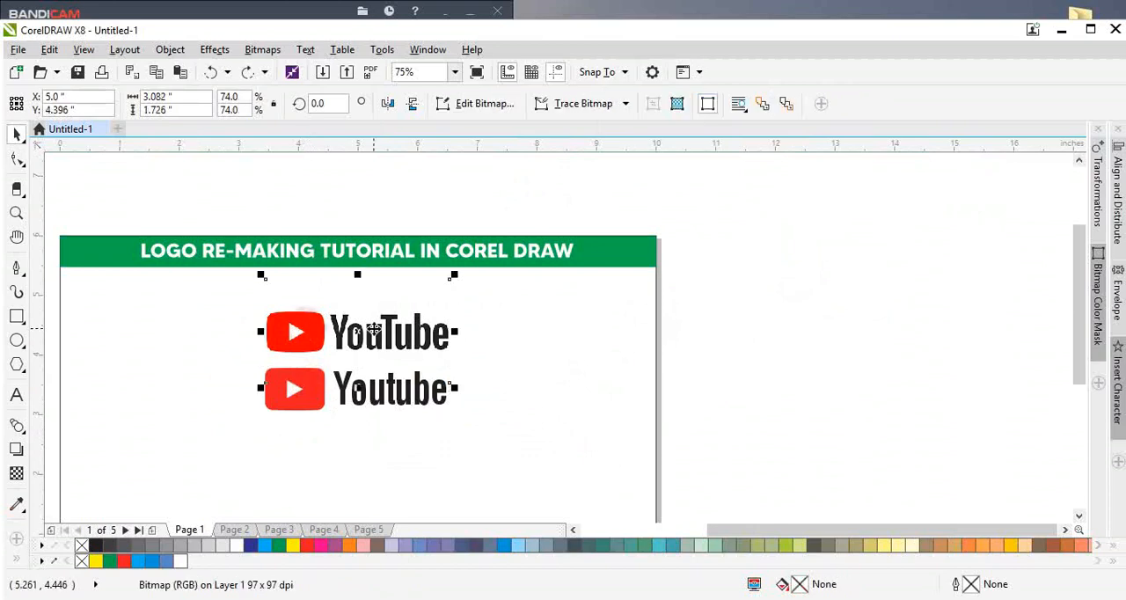
shift+click(315, 391)
shift+click(371, 396)
key(shift+F2)
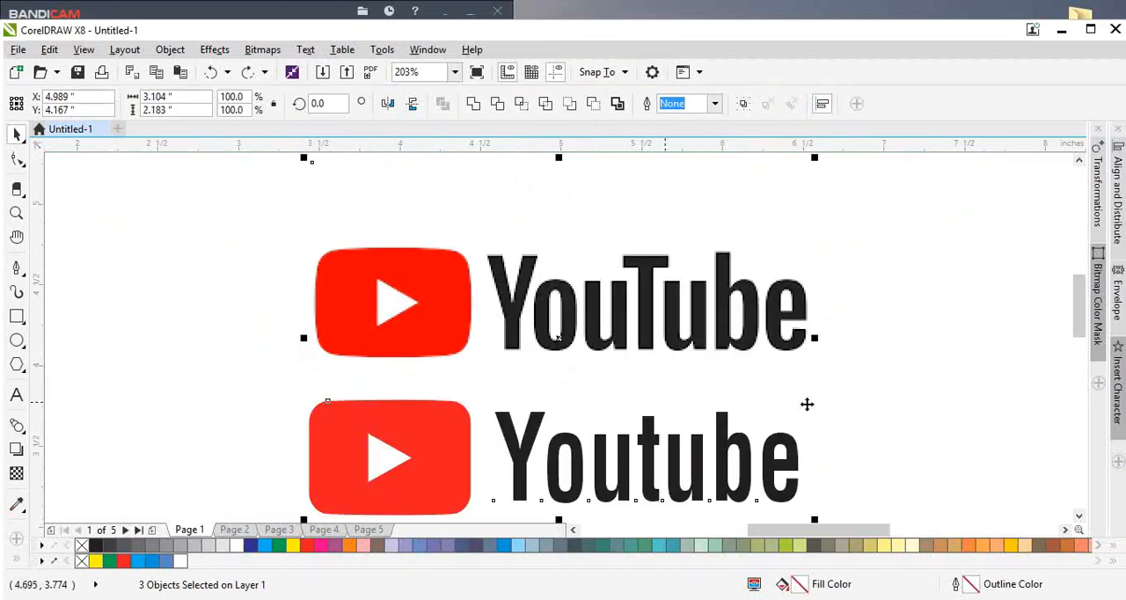
click(937, 427)
click(690, 489)
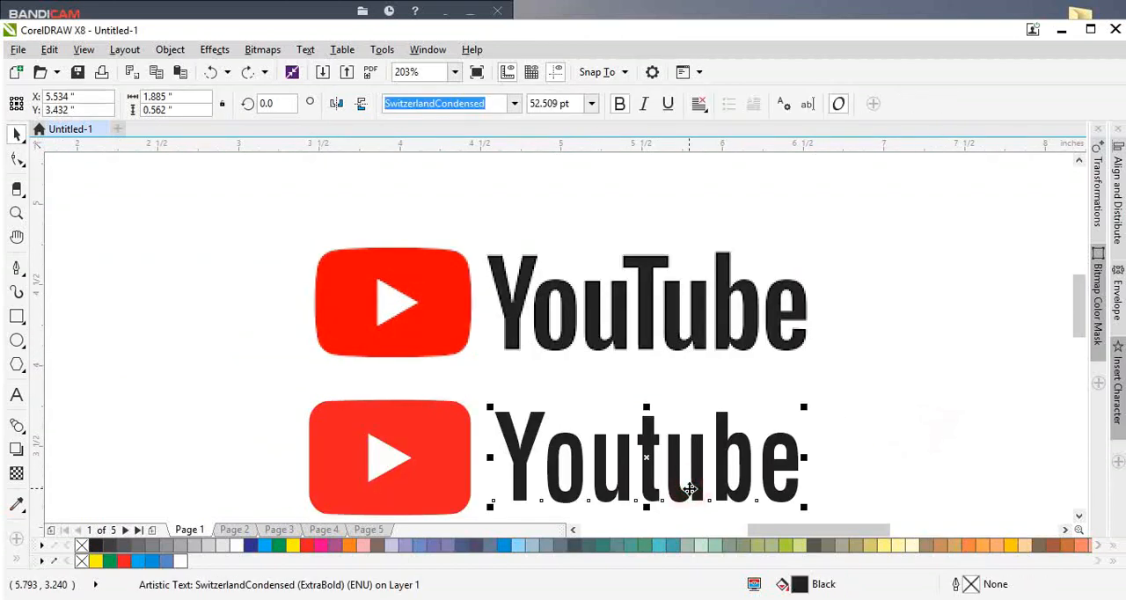
double_click(642, 453)
drag(637, 446, 649, 458)
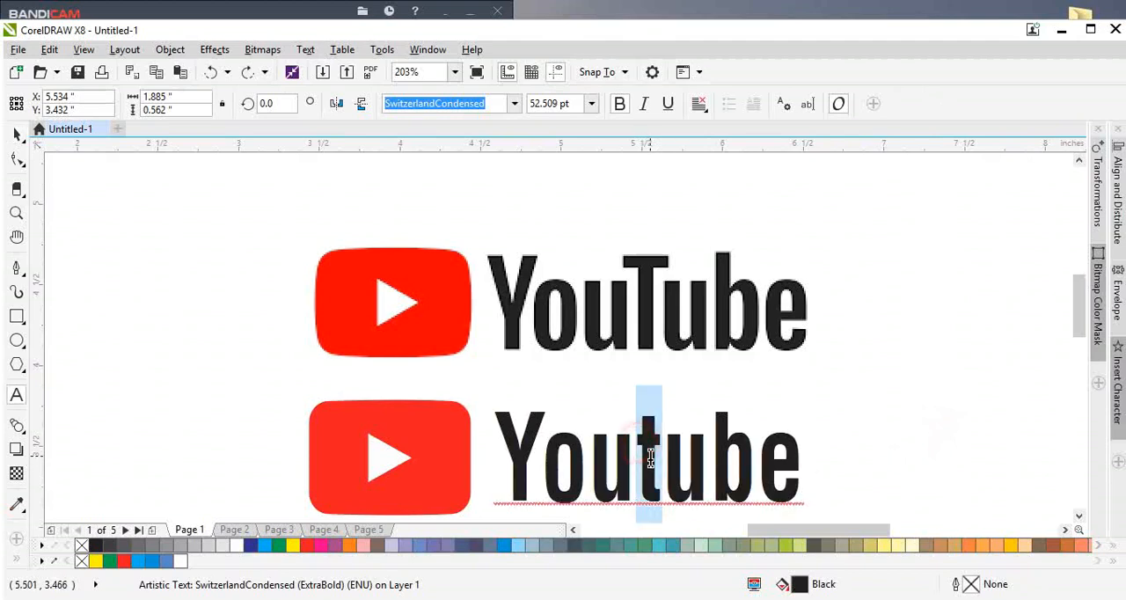
text(T)
key(ctrl+space)
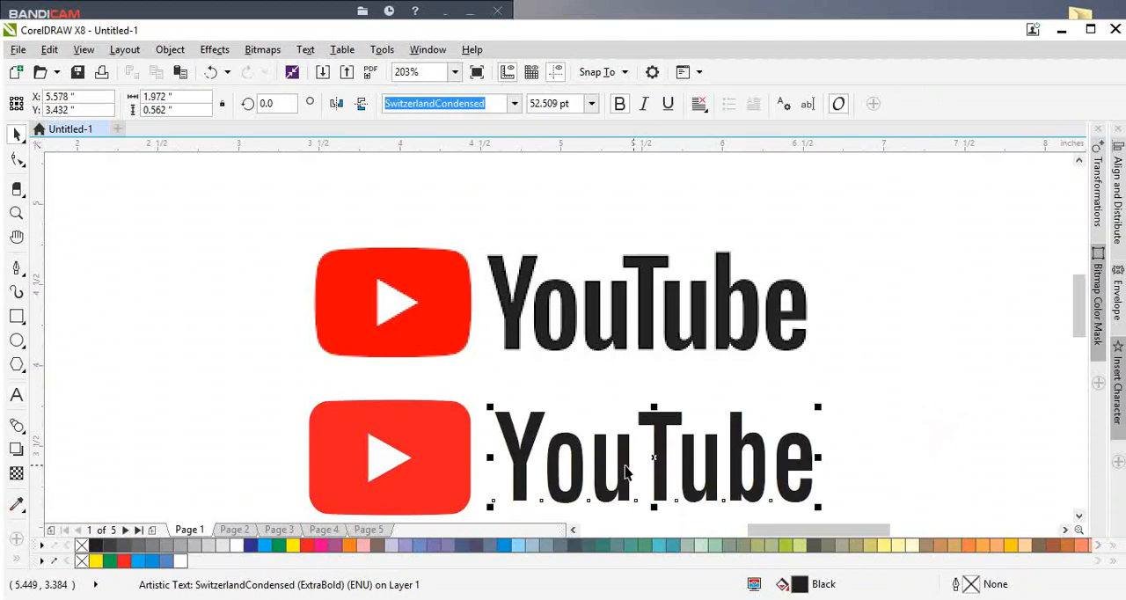
Step: Go to page 2 and select the Google G reference image, framing it closely for tracing
scroll(394, 429, down, 2)
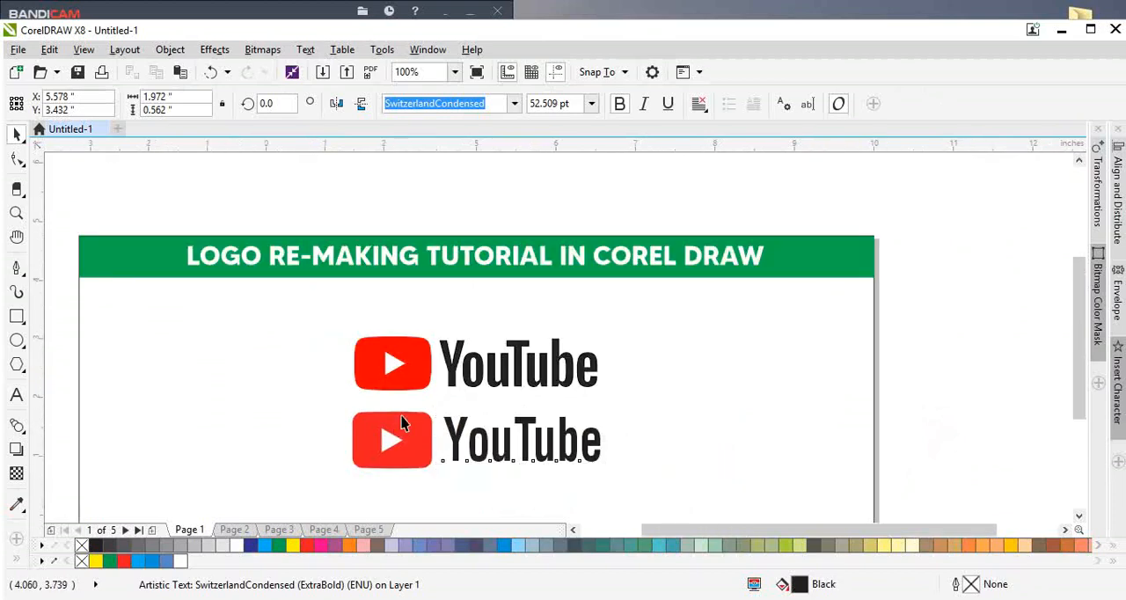
scroll(552, 417, down, 1)
click(865, 409)
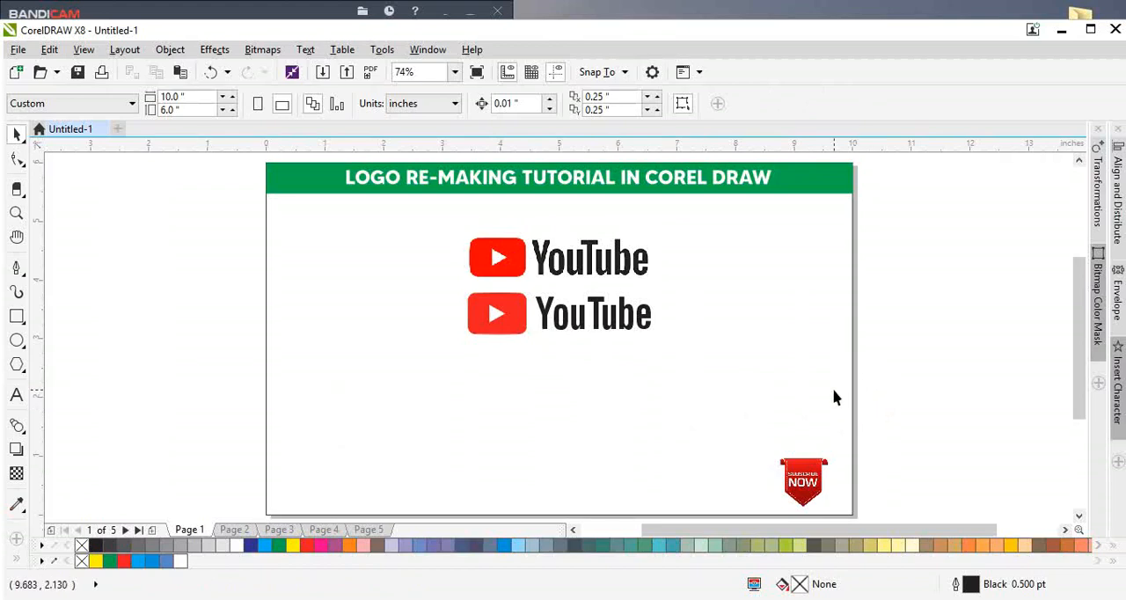
key(Page_Down)
scroll(591, 253, up, 6)
scroll(415, 325, down, 2)
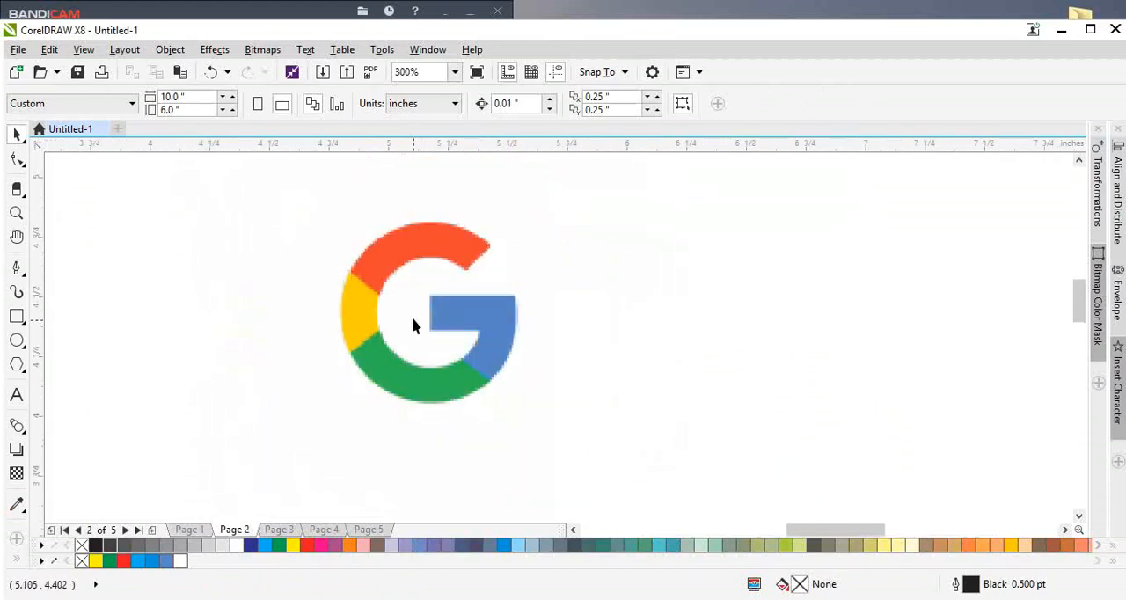
scroll(431, 268, up, 2)
click(339, 245)
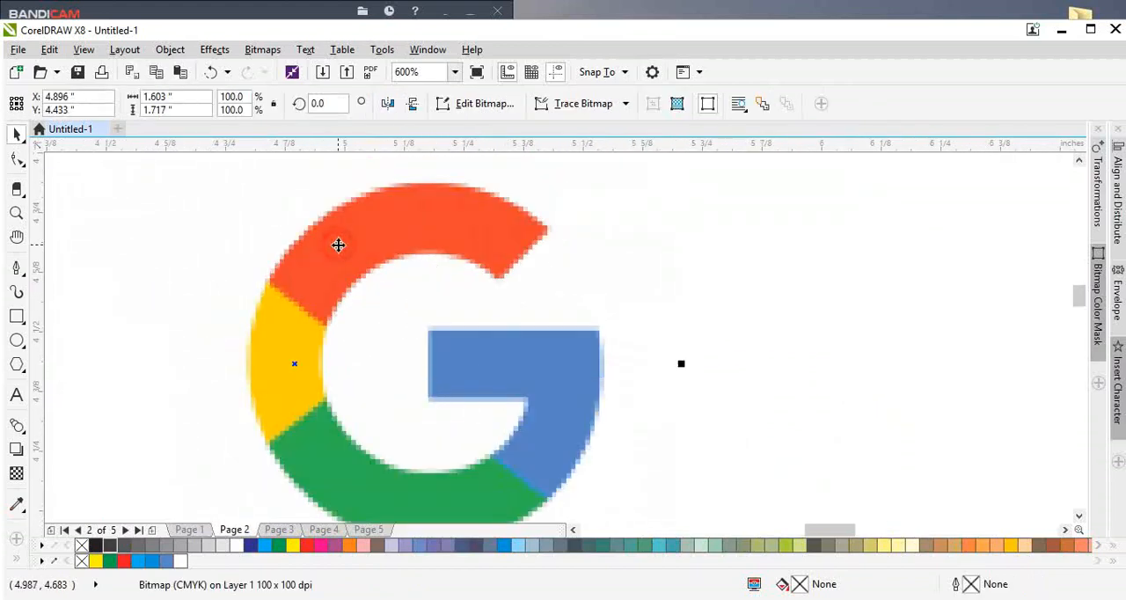
key(shift+F2)
scroll(665, 352, up, 2)
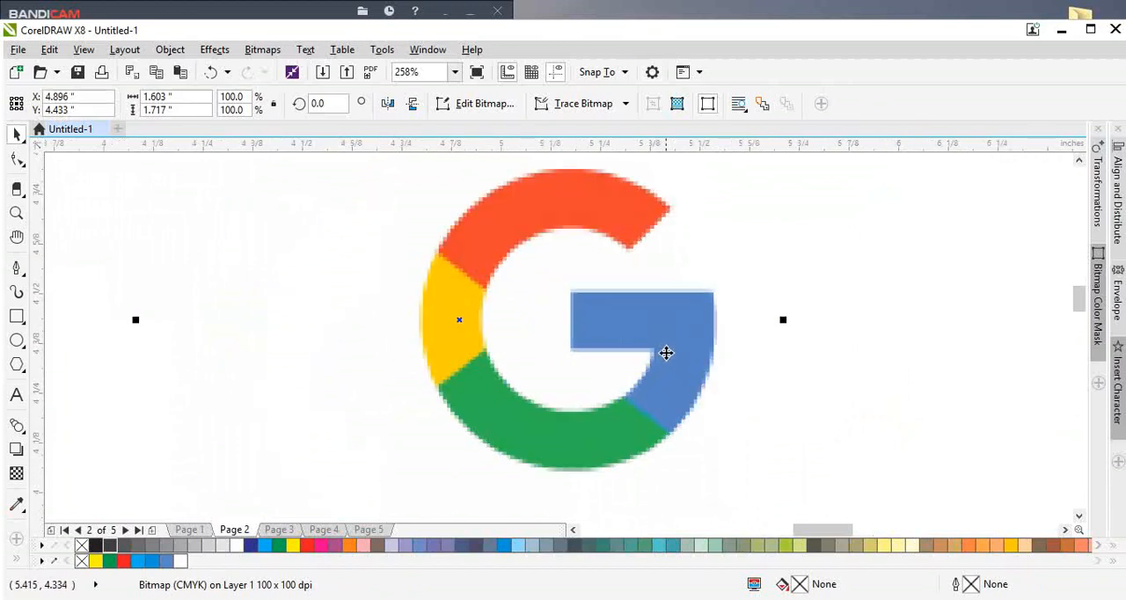
Step: Draw an ellipse about 0.723 by 0.75 inches over the outer outline of the Google G
click(16, 340)
drag(427, 171, 717, 469)
key(space)
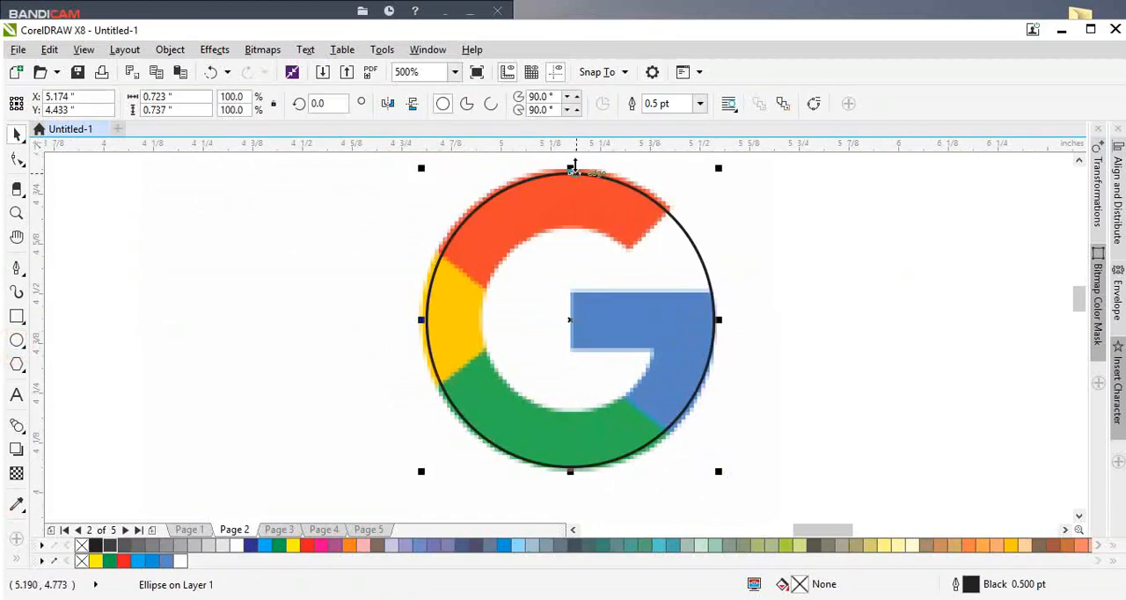
scroll(567, 174, up, 2)
drag(567, 175, 568, 170)
scroll(569, 170, down, 2)
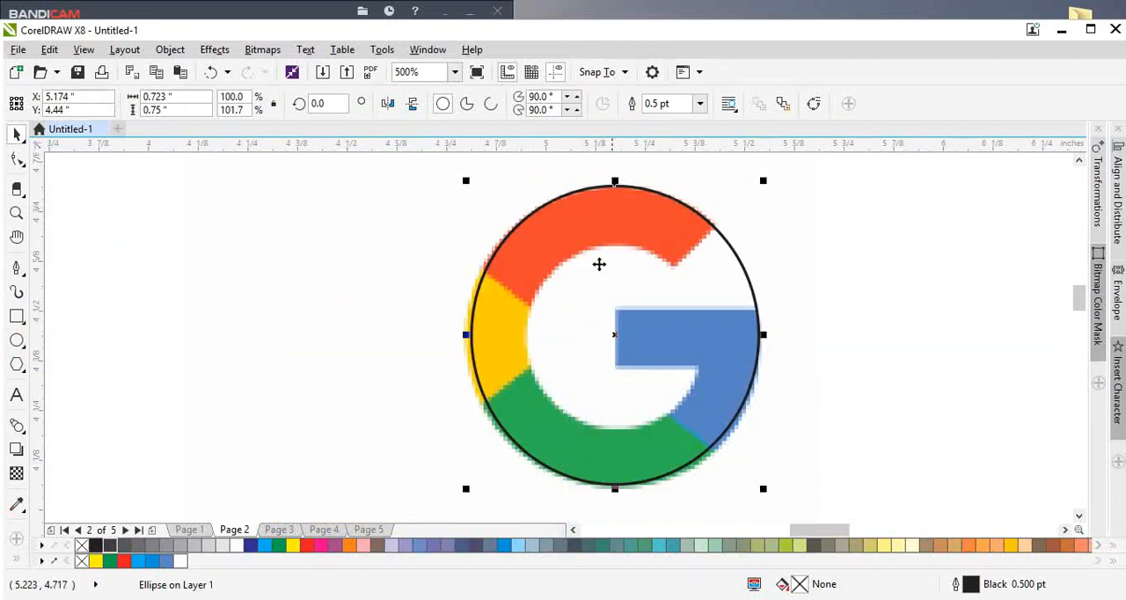
Step: Make the ellipse over the Google G a true circle by setting its width and height to 0.72 inches
double_click(186, 103)
key(BackSpace)
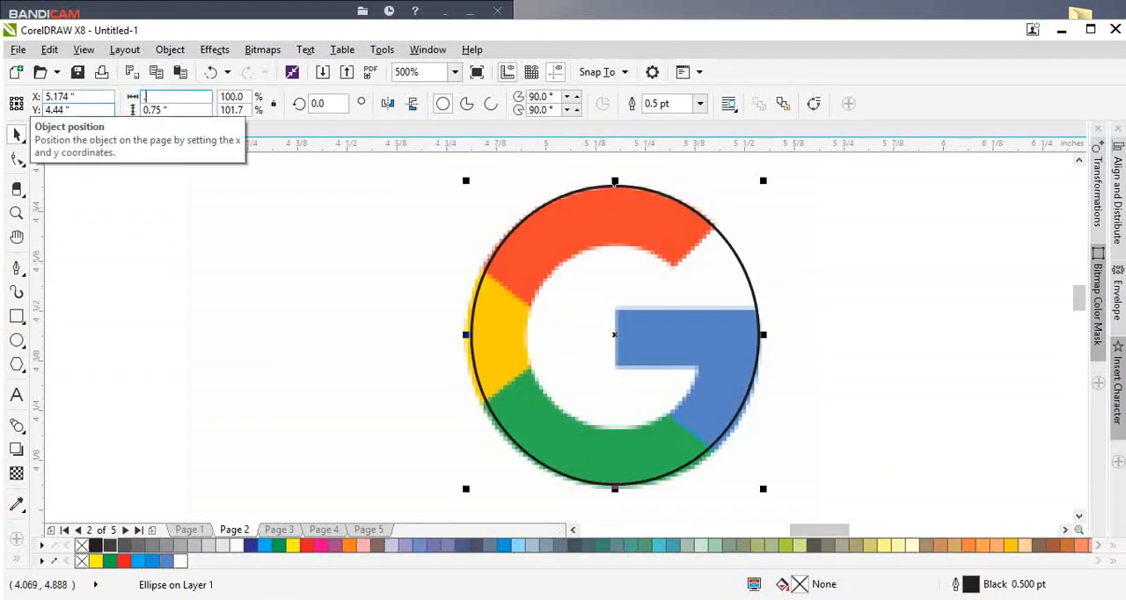
text(.72)
key(Tab)
text(.72)
key(Return)
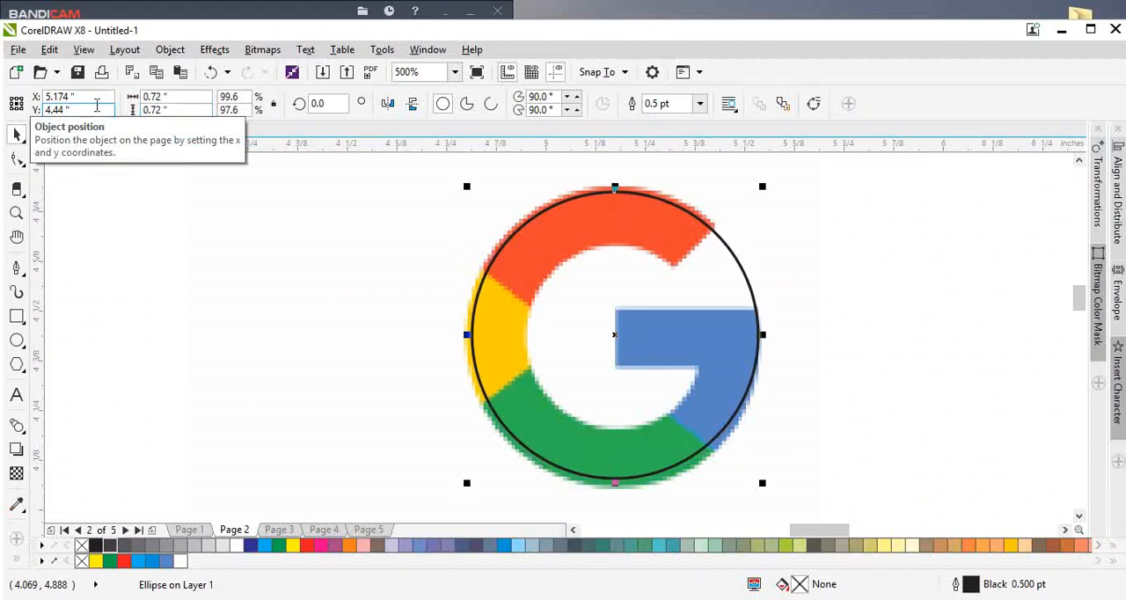
Step: Enlarge the circle to about 0.746 inches to match the G's outer edge and move it beside the reference
scroll(777, 194, up, 1)
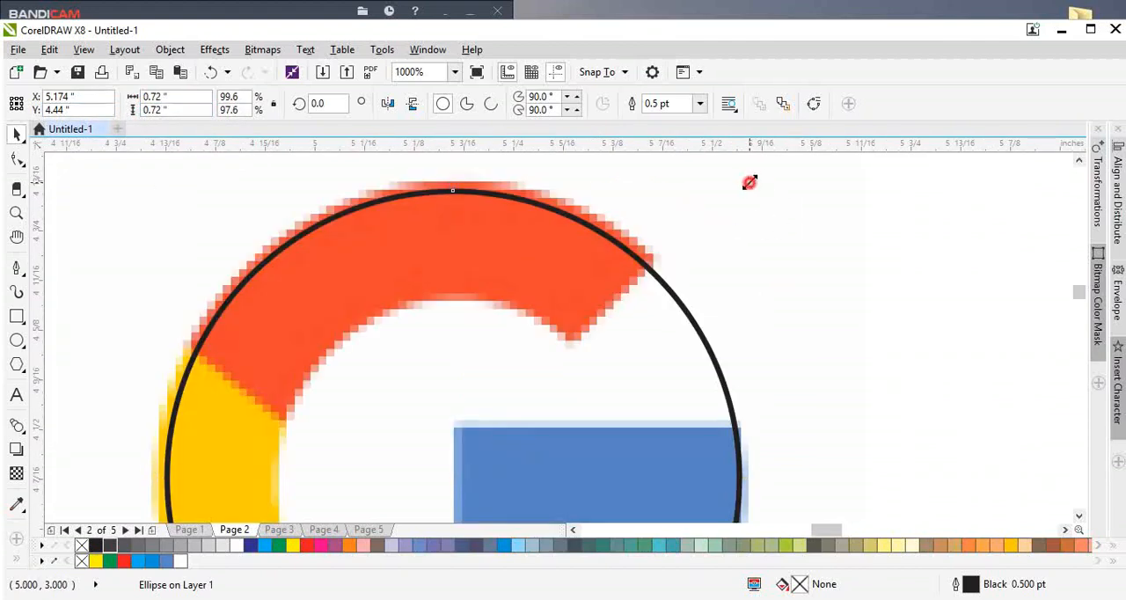
drag(749, 182, 759, 173)
scroll(392, 221, down, 1)
drag(428, 261, 744, 286)
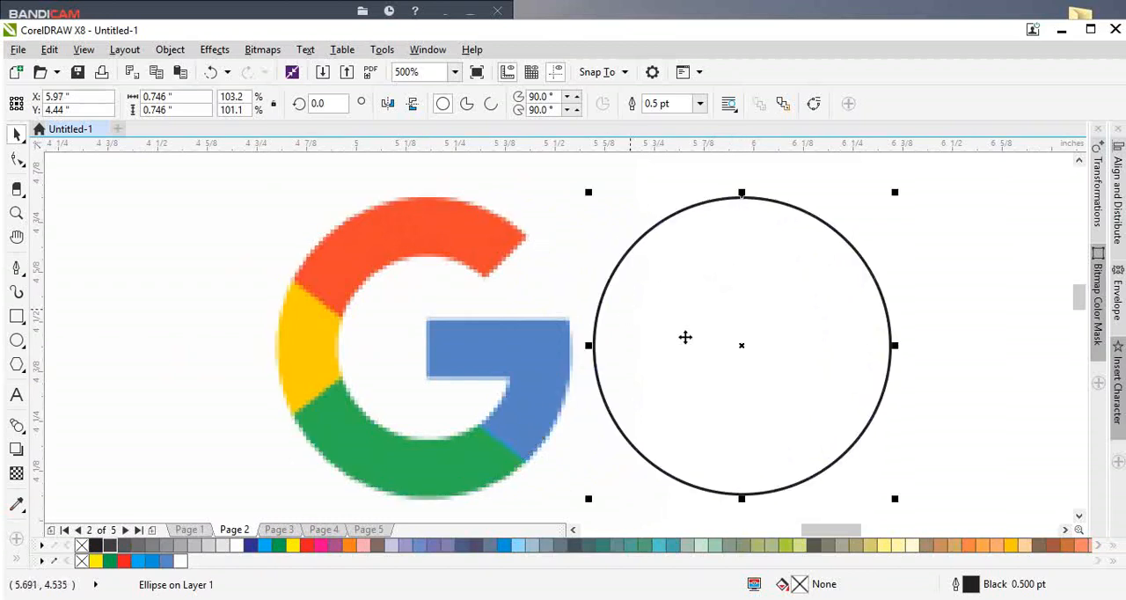
Step: Create a smaller copy, about 0.458 inches across, matching the G's inner outline and centre it in the outer circle
drag(685, 337, 393, 383)
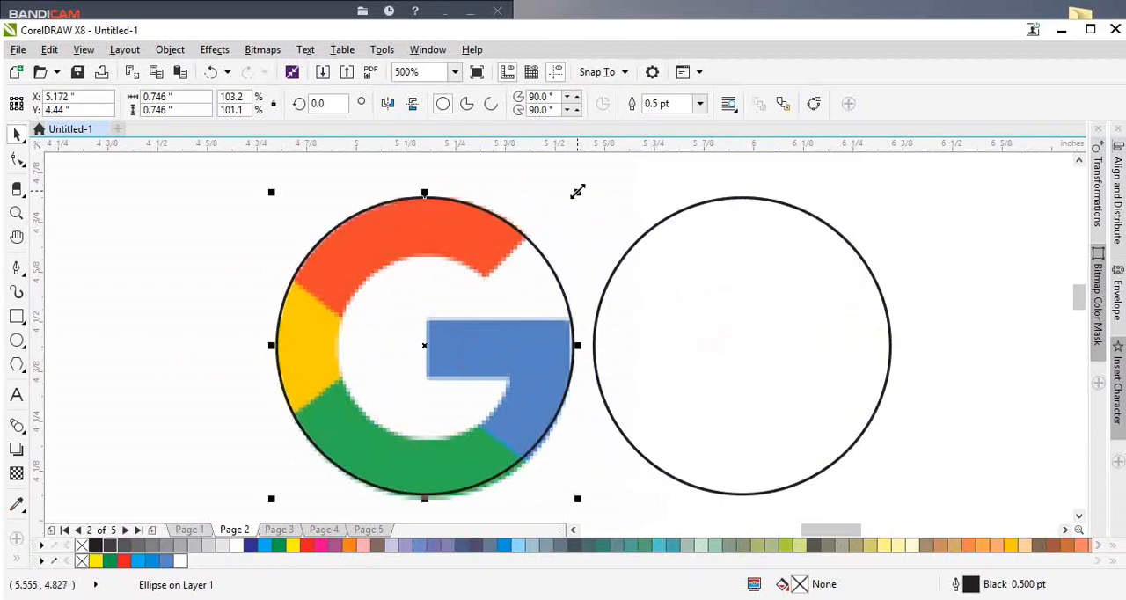
drag(577, 192, 555, 251)
shift+click(748, 360)
key(c)
key(e)
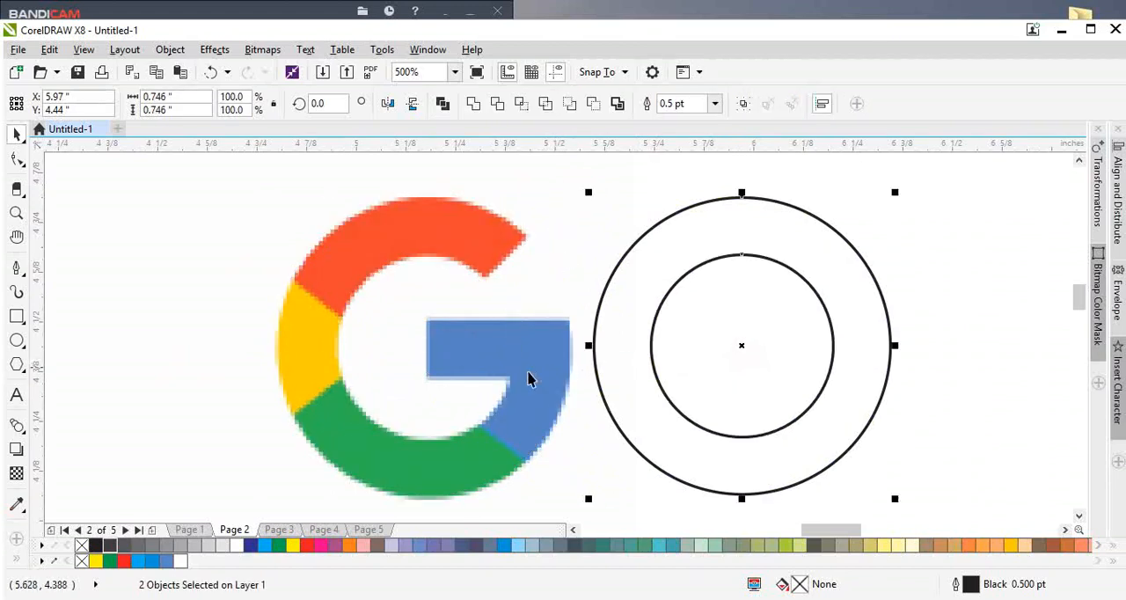
Step: Trim the outer circle with the inner circle to make a ring
click(499, 104)
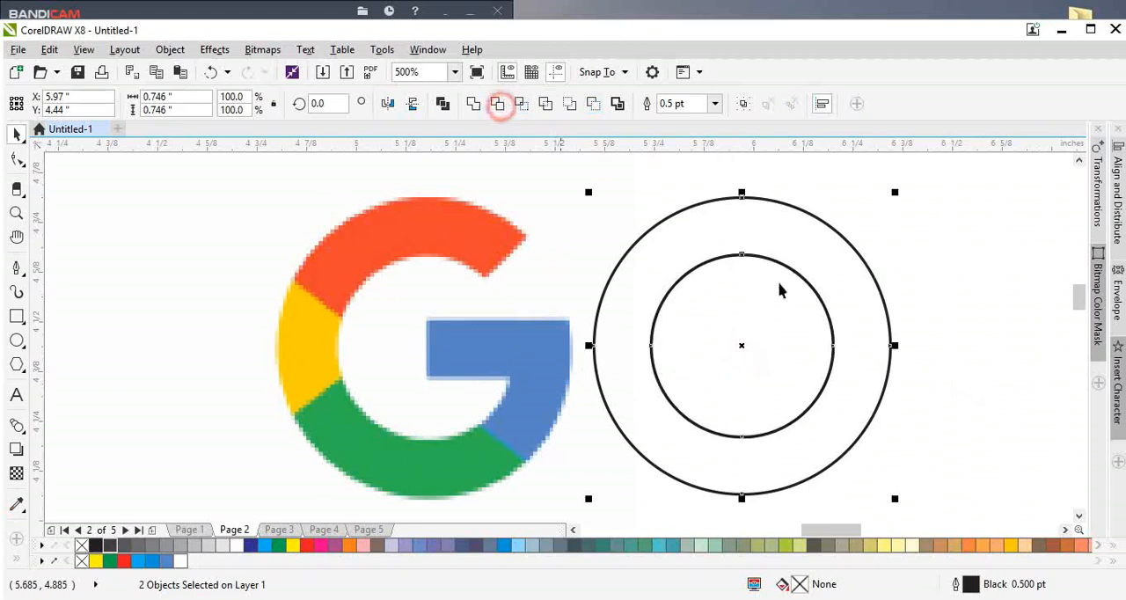
click(924, 372)
click(777, 354)
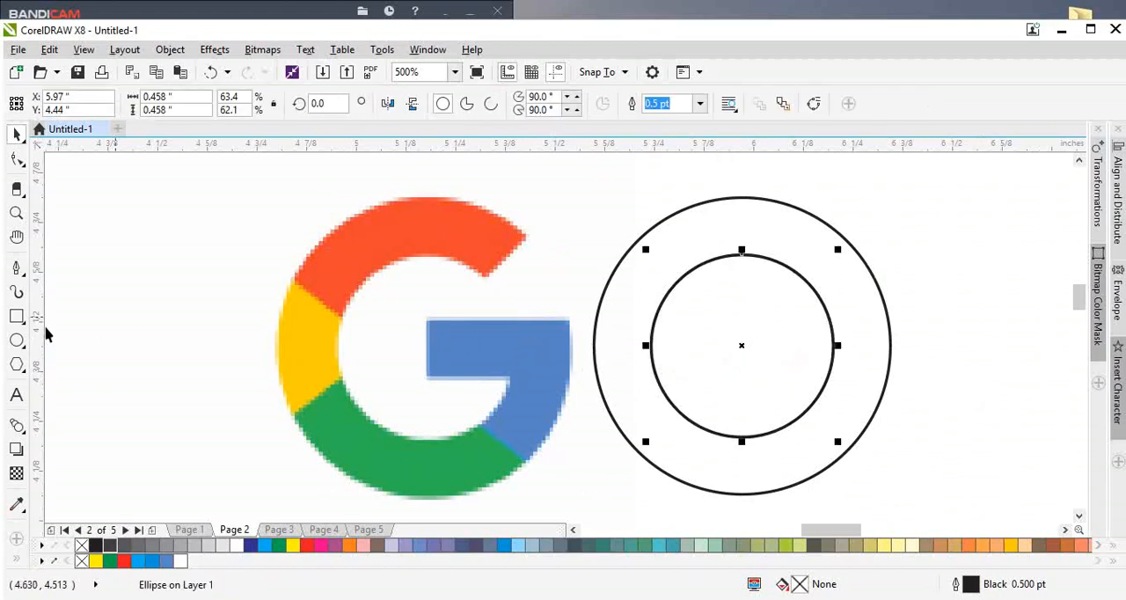
Step: Draw a rectangle about 0.304 by 0.14 inches over the reference's blue bar and move it into the ring, starting at the centre
click(16, 317)
drag(426, 320, 549, 378)
key(space)
scroll(487, 384, up, 2)
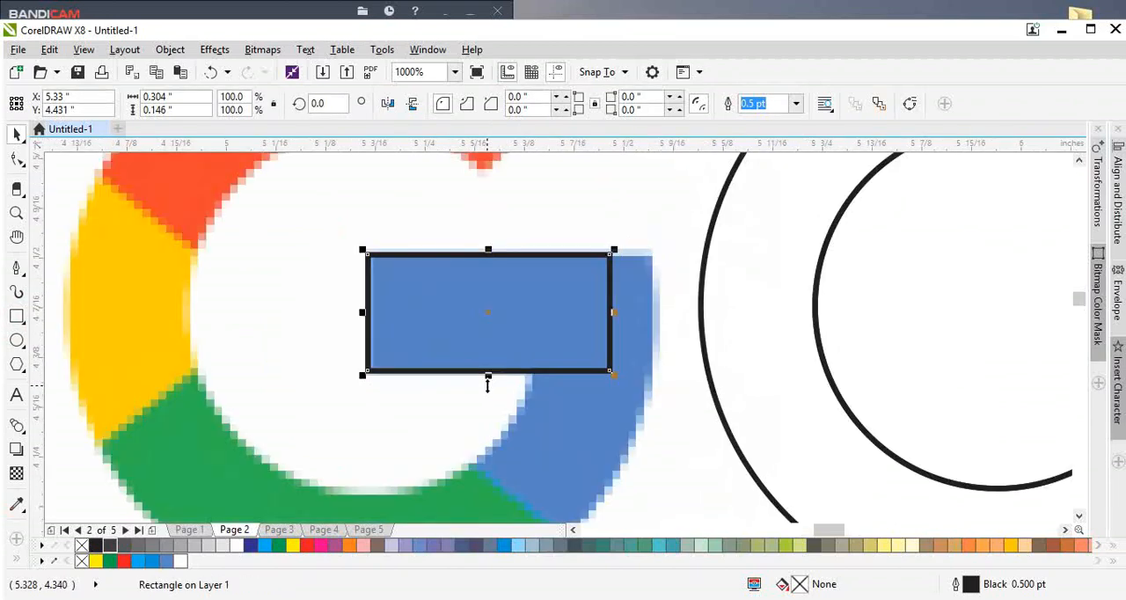
click(488, 374)
scroll(488, 379, up, 2)
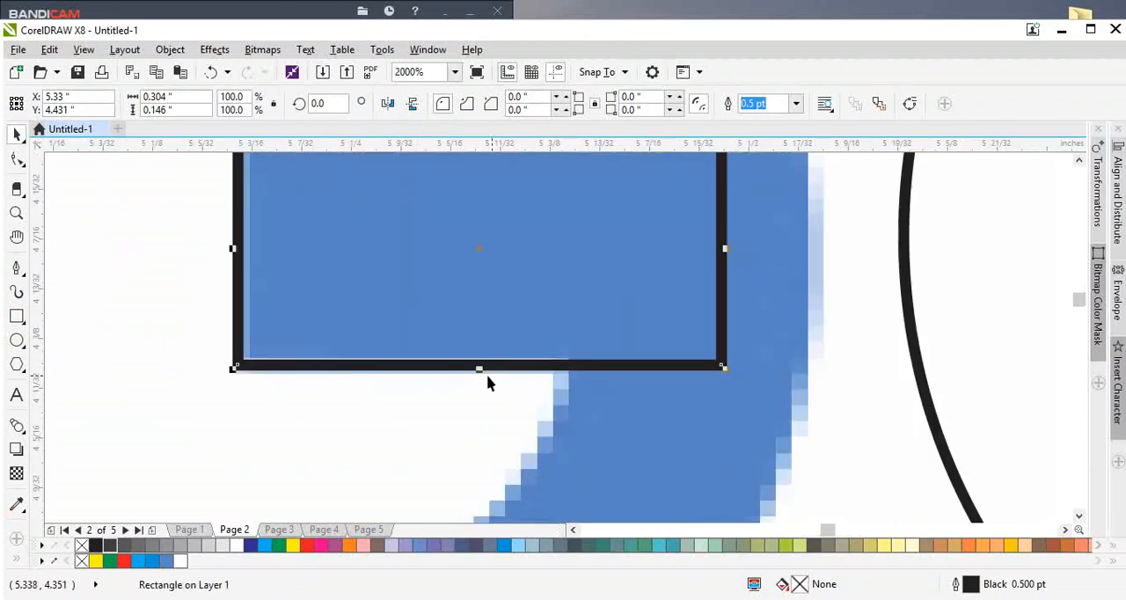
scroll(409, 304, down, 4)
drag(410, 304, 758, 350)
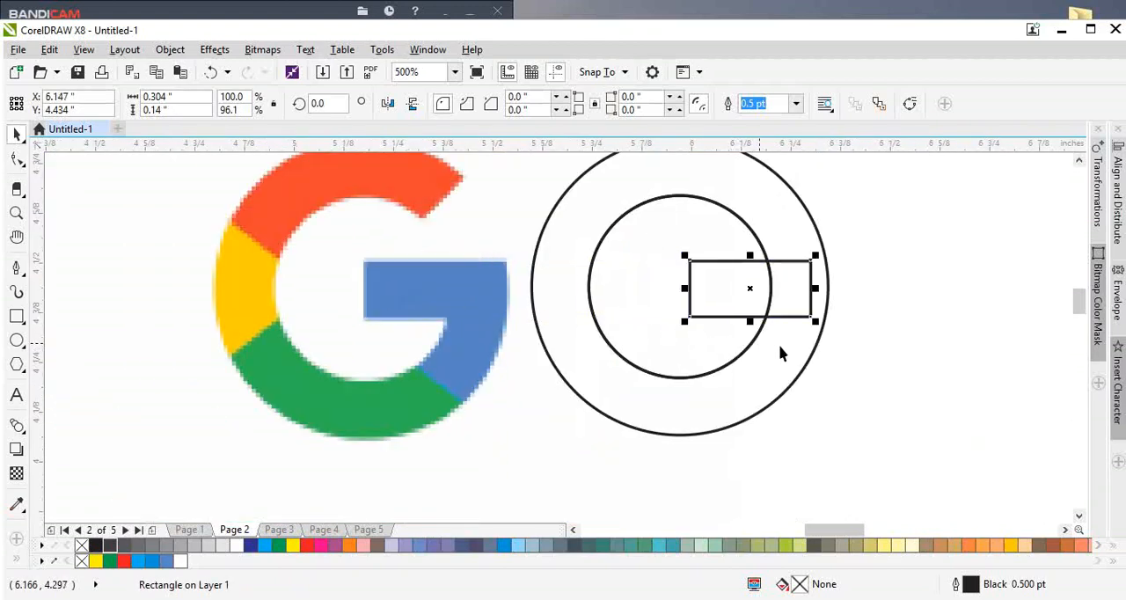
mouse_move(734, 299)
mouse_down()
mouse_move(724, 307)
mouse_move(716, 294)
mouse_up()
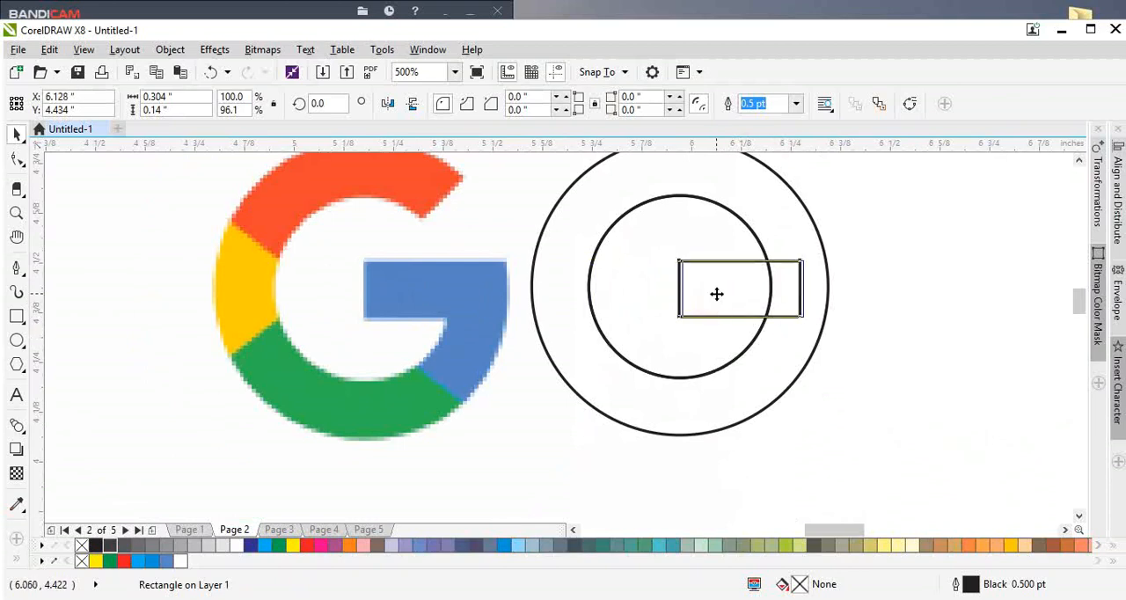
Step: Try to combine the rectangle with the ring by welding them, and by trimming the ring with the rectangle instead
shift+click(779, 330)
click(474, 105)
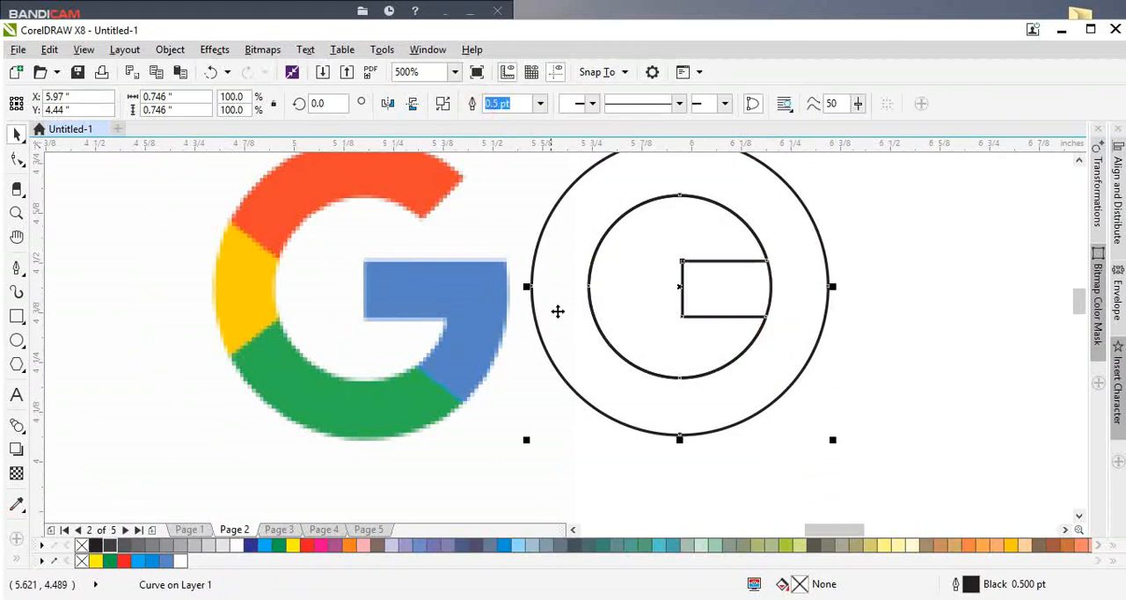
scroll(557, 314, down, 1)
scroll(664, 291, up, 1)
key(ctrl+z)
click(498, 104)
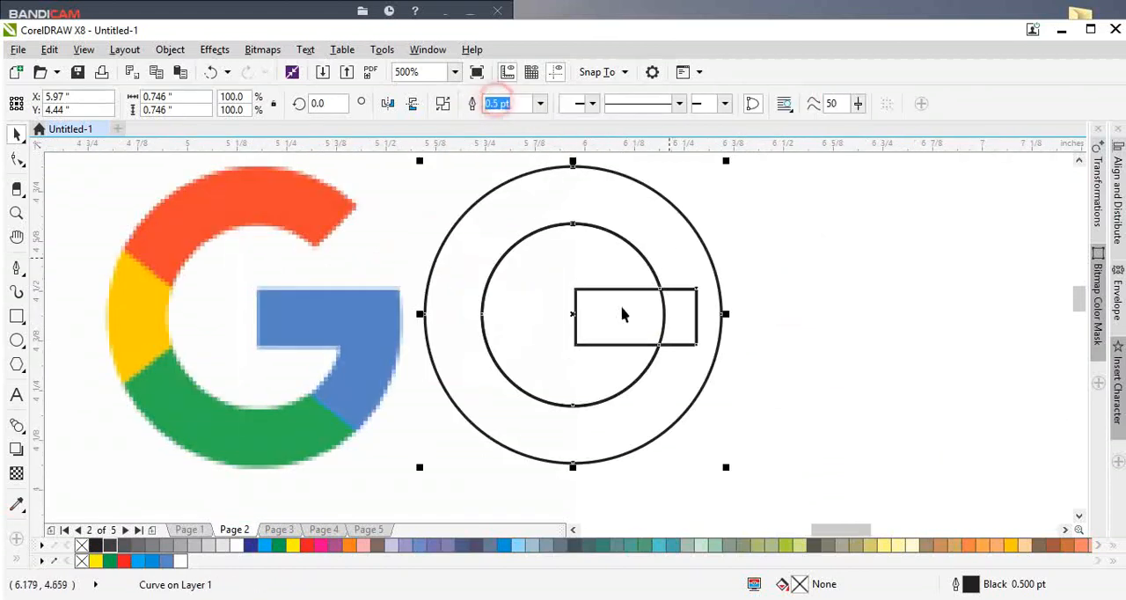
scroll(641, 319, down, 1)
scroll(646, 324, up, 1)
click(598, 352)
click(598, 352)
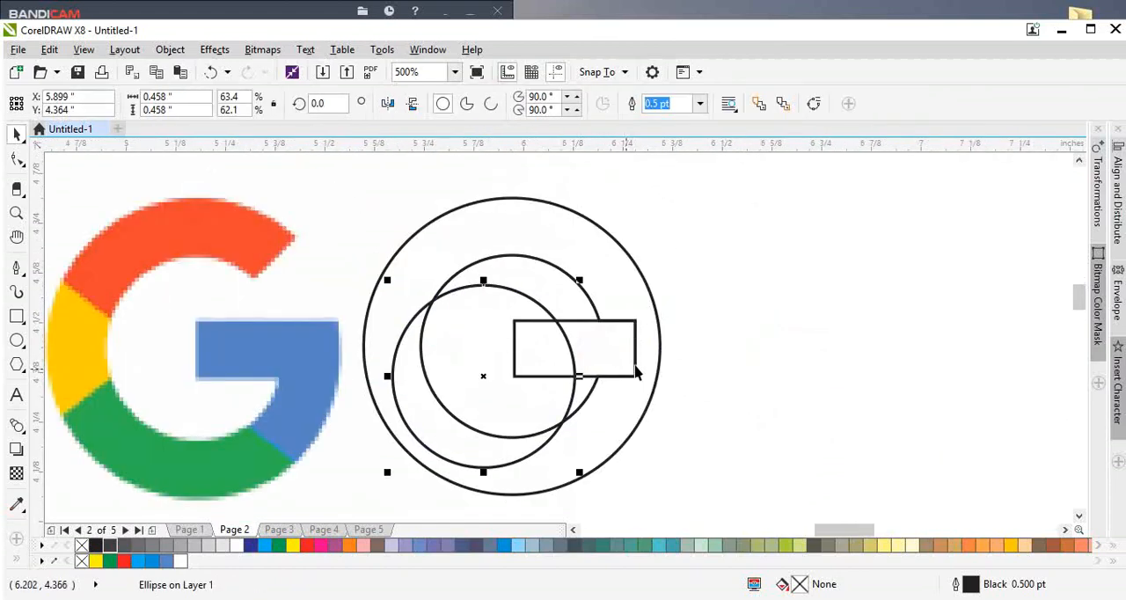
Step: Trim the ring with the leftover inner circle and delete that circle, keeping the rectangle in place
shift+click(613, 271)
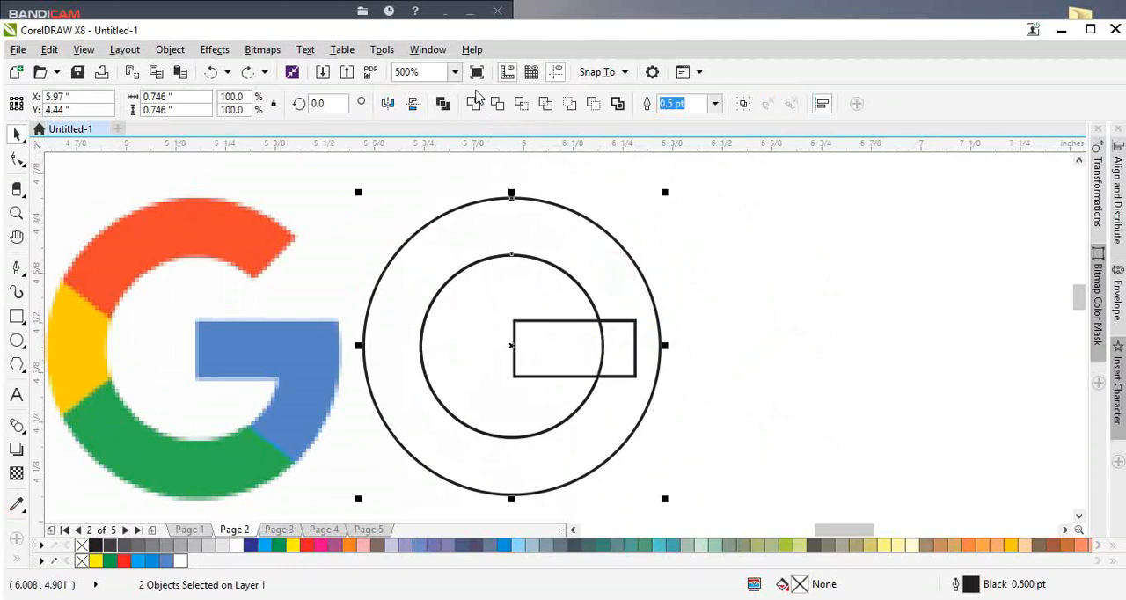
click(498, 104)
click(766, 350)
click(504, 292)
key(Delete)
drag(575, 355, 542, 403)
key(ctrl+z)
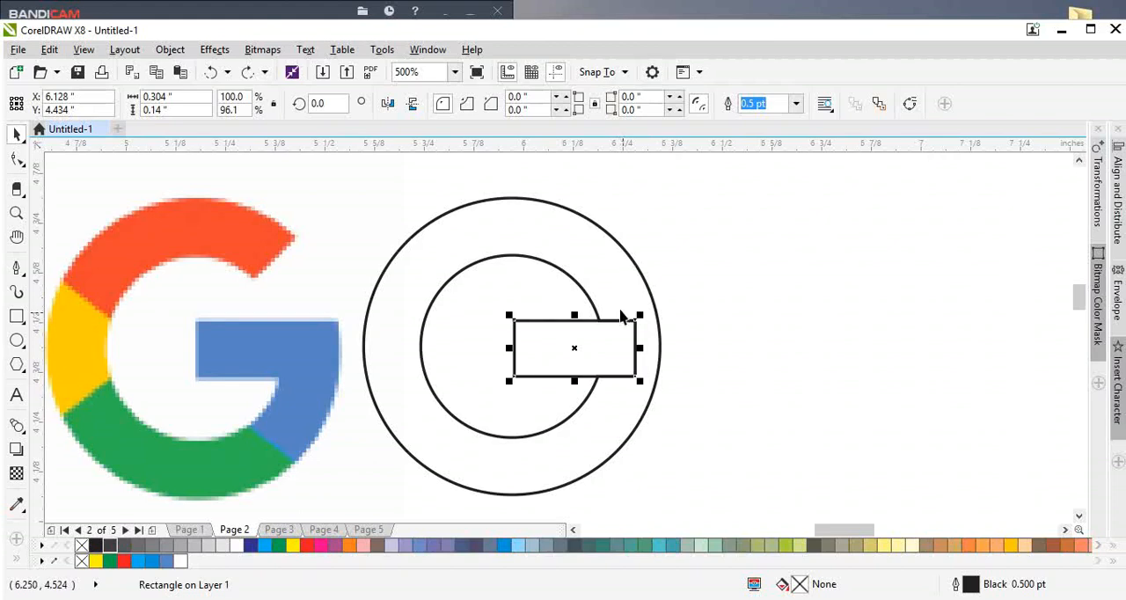
Step: Weld the rectangle to the ring to form the G's crossbar
shift+click(613, 299)
click(474, 104)
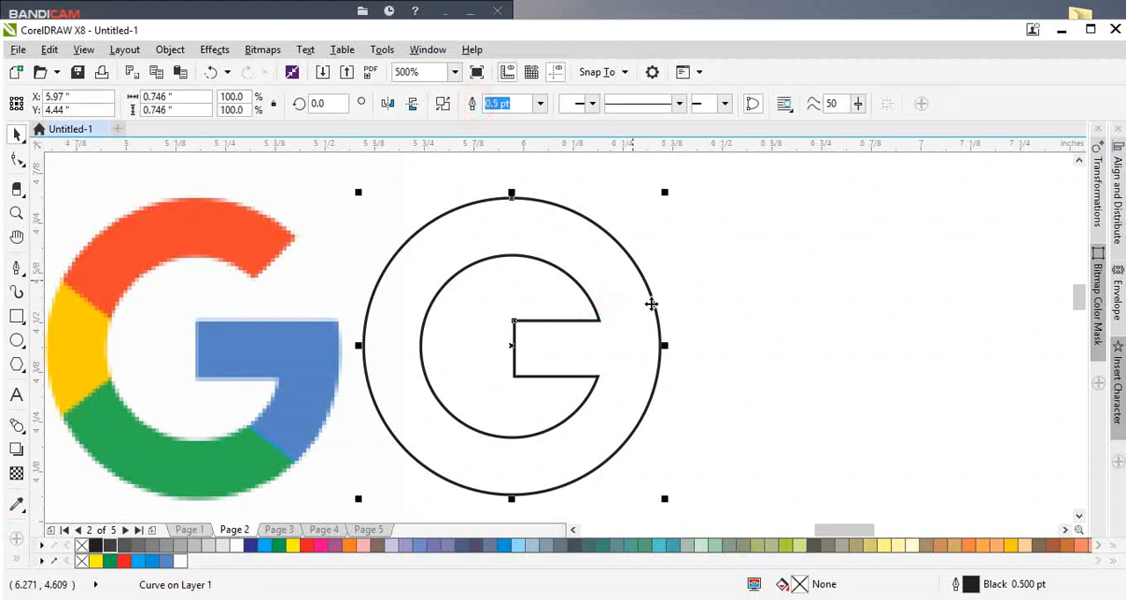
scroll(652, 313, up, 2)
scroll(492, 312, down, 2)
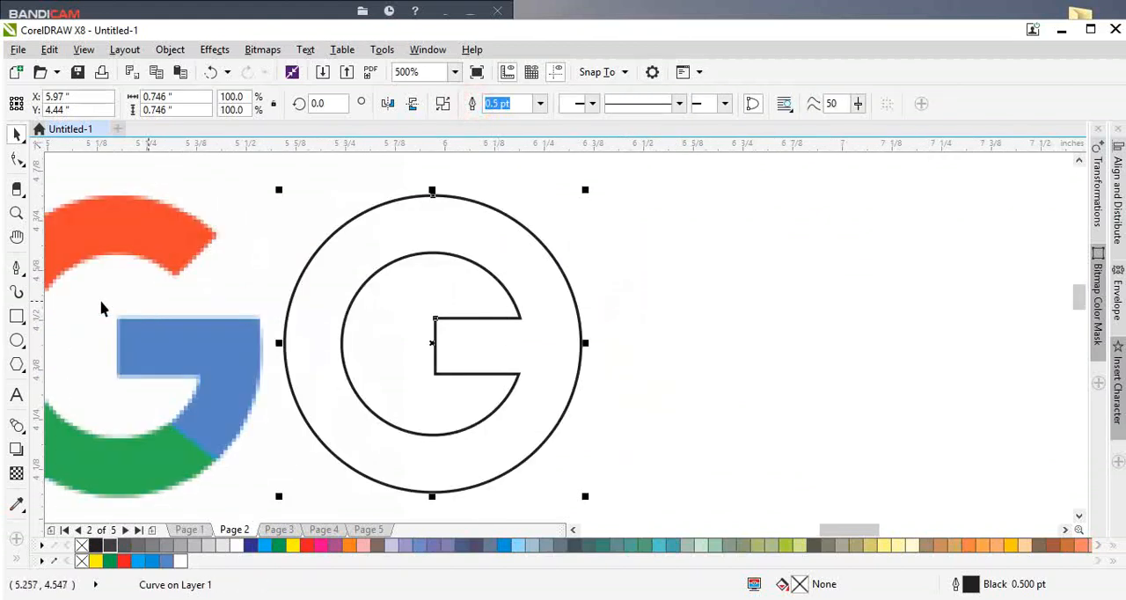
Step: Draw a rectangle about 0.402 by 0.154 inches directly above the crossbar, reaching past the ring's outer edge
click(18, 318)
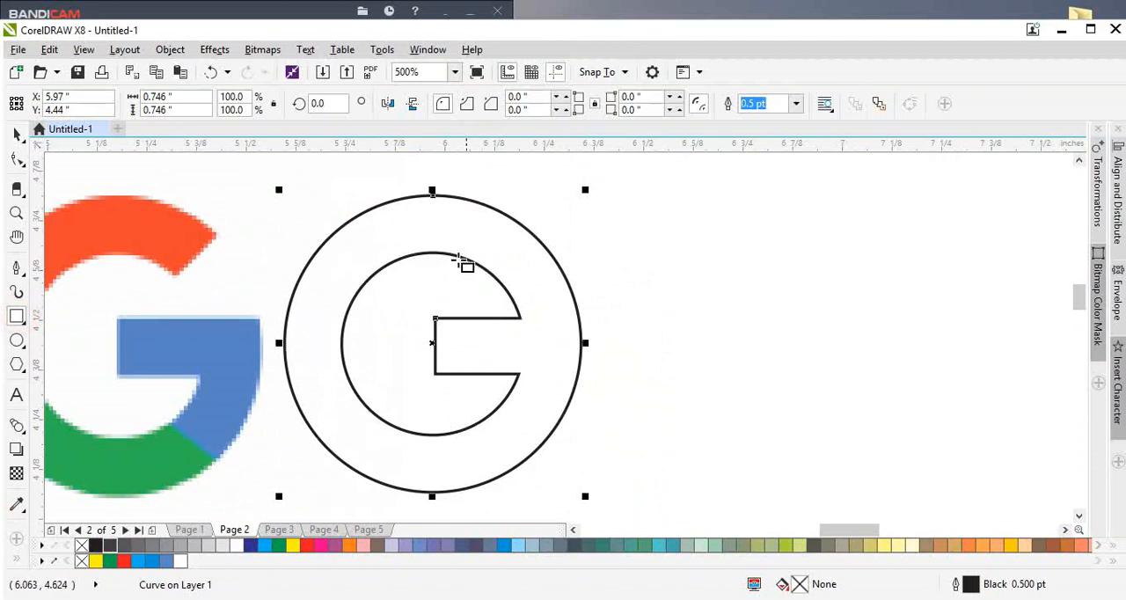
mouse_move(458, 257)
mouse_down()
mouse_move(559, 321)
mouse_move(598, 318)
mouse_up()
key(space)
drag(450, 287, 440, 287)
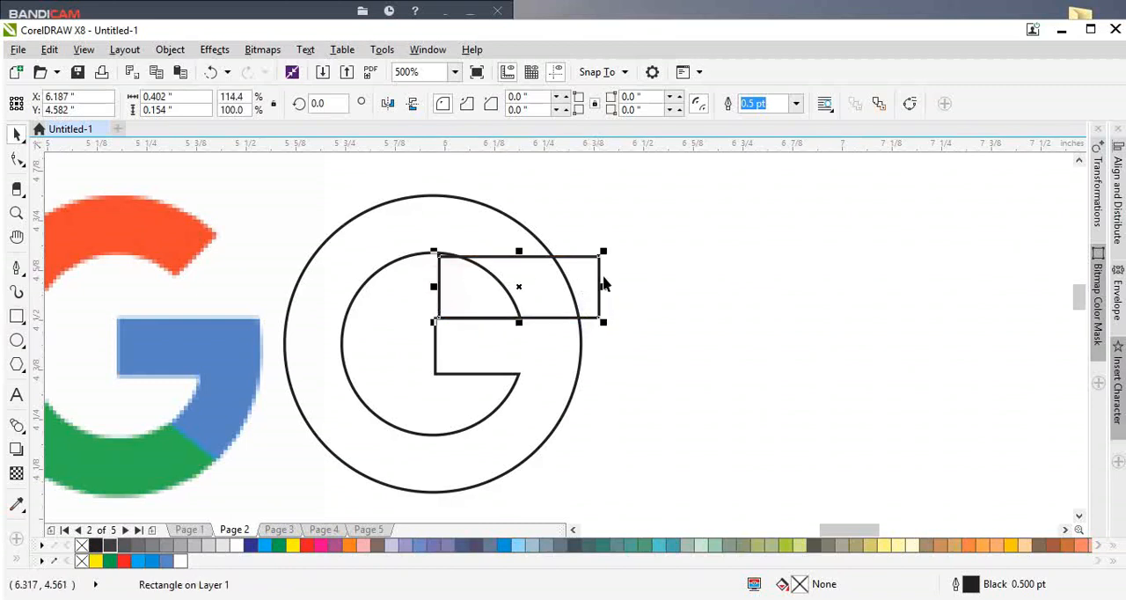
Step: Convert the new rectangle to curves and reshape it into a triangle spanning the G's opening
key(ctrl+q)
double_click(599, 270)
drag(601, 260, 579, 222)
drag(444, 263, 502, 304)
key(Delete)
key(space)
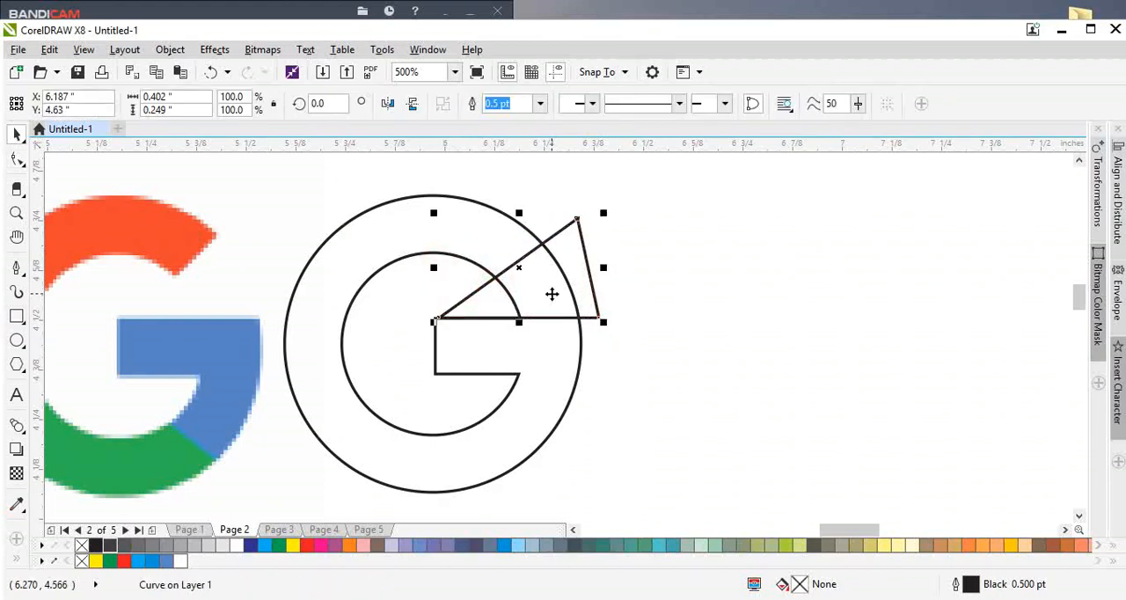
Step: Try to cut the G's opening by trimming the ring shape with the triangle and moving the triangle aside
shift+click(475, 246)
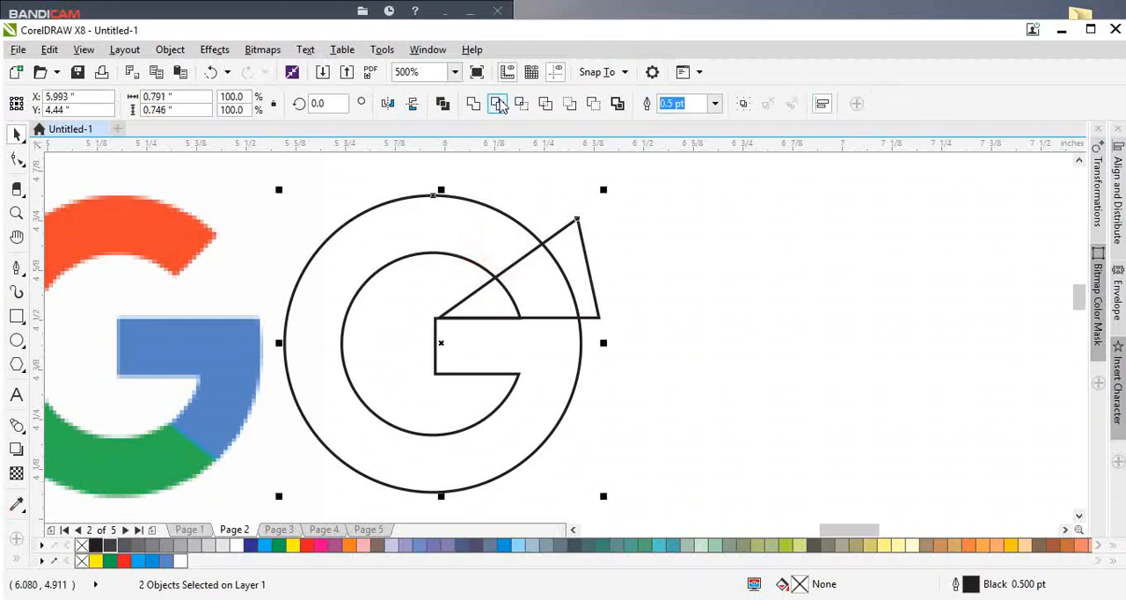
click(498, 104)
drag(526, 271, 651, 264)
scroll(621, 278, down, 2)
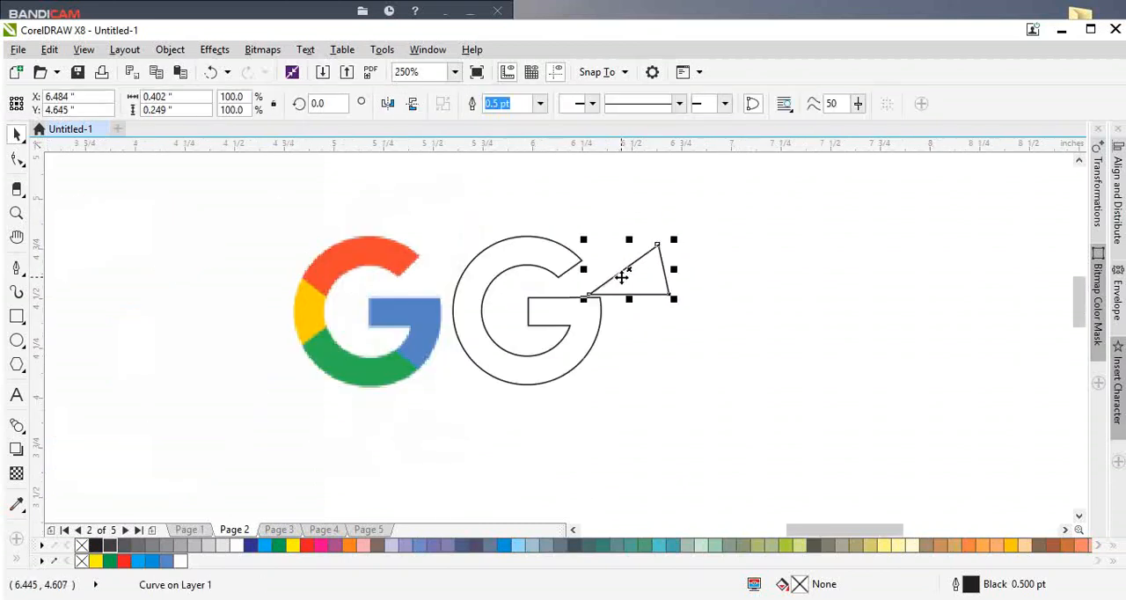
Step: Overlay the cut G outline on the reference to compare them, and undo back to before the trim
drag(562, 324, 405, 339)
scroll(405, 339, up, 4)
scroll(437, 327, down, 4)
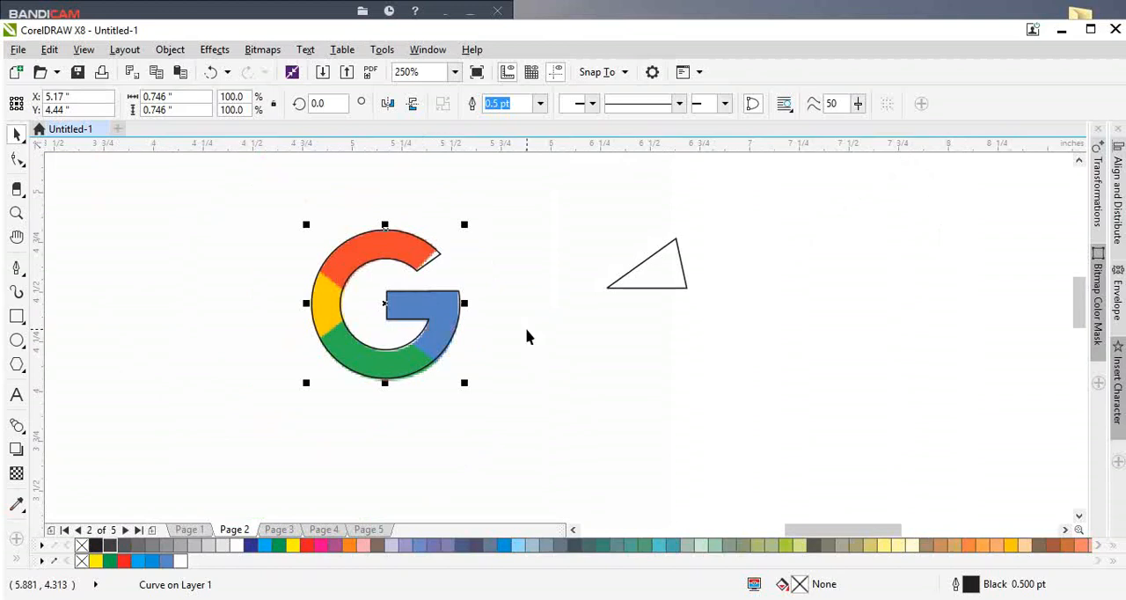
key(ctrl+z)
key(ctrl+z)
scroll(644, 277, up, 2)
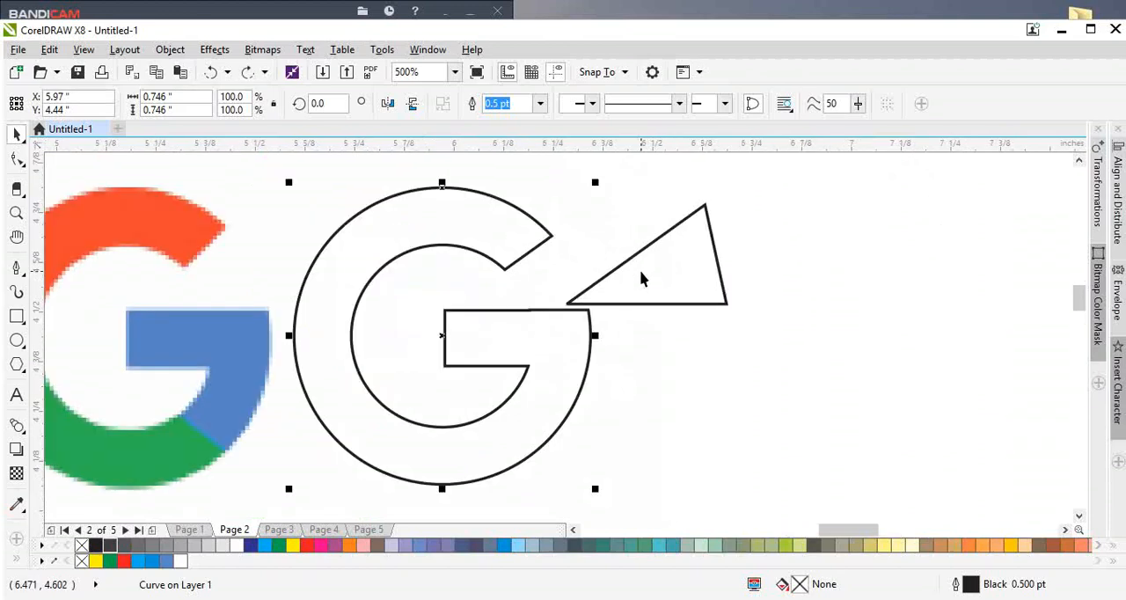
key(ctrl+z)
scroll(573, 225, up, 1)
key(ctrl+z)
Step: Move the triangle's upper corner up and inward to make the cutting edge steeper
double_click(582, 247)
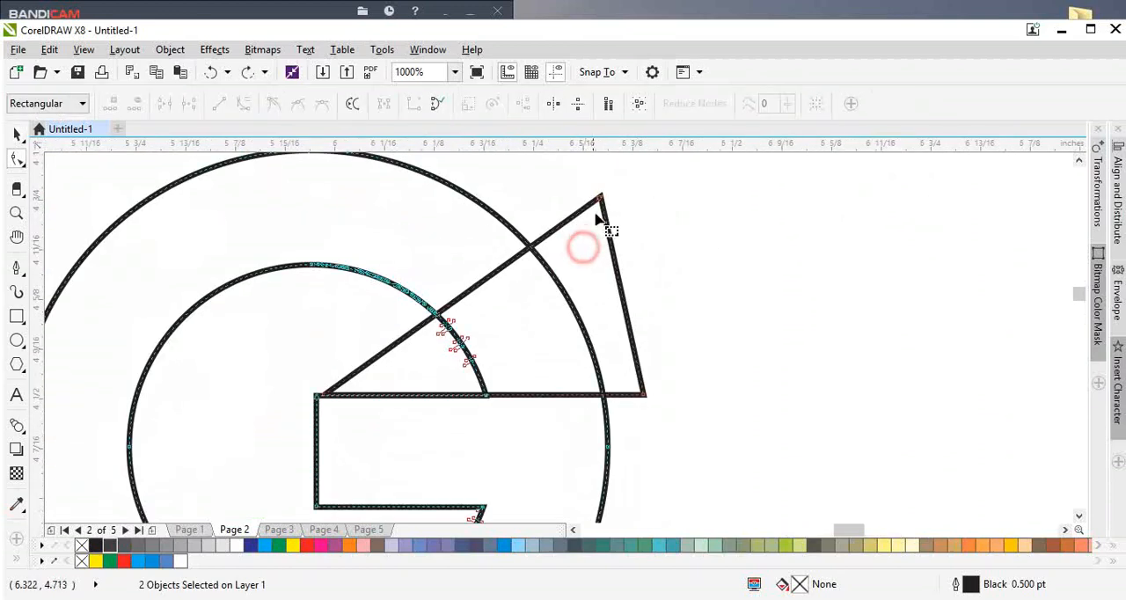
drag(601, 197, 583, 186)
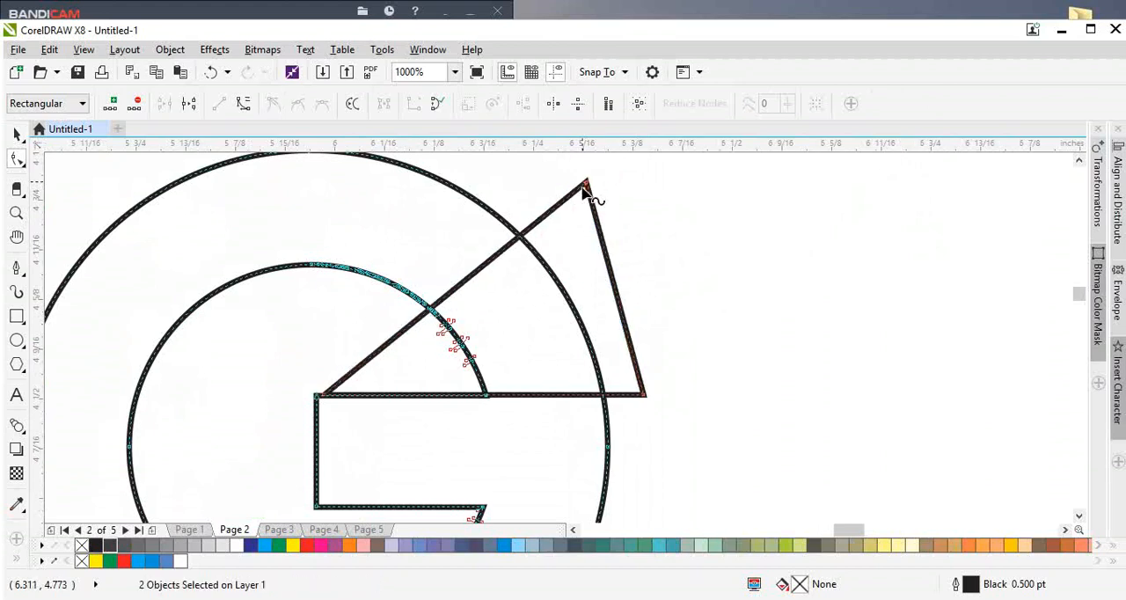
scroll(580, 234, down, 1)
key(space)
Step: Trim the ring shape with the reshaped triangle to cut the G's opening
shift+click(492, 226)
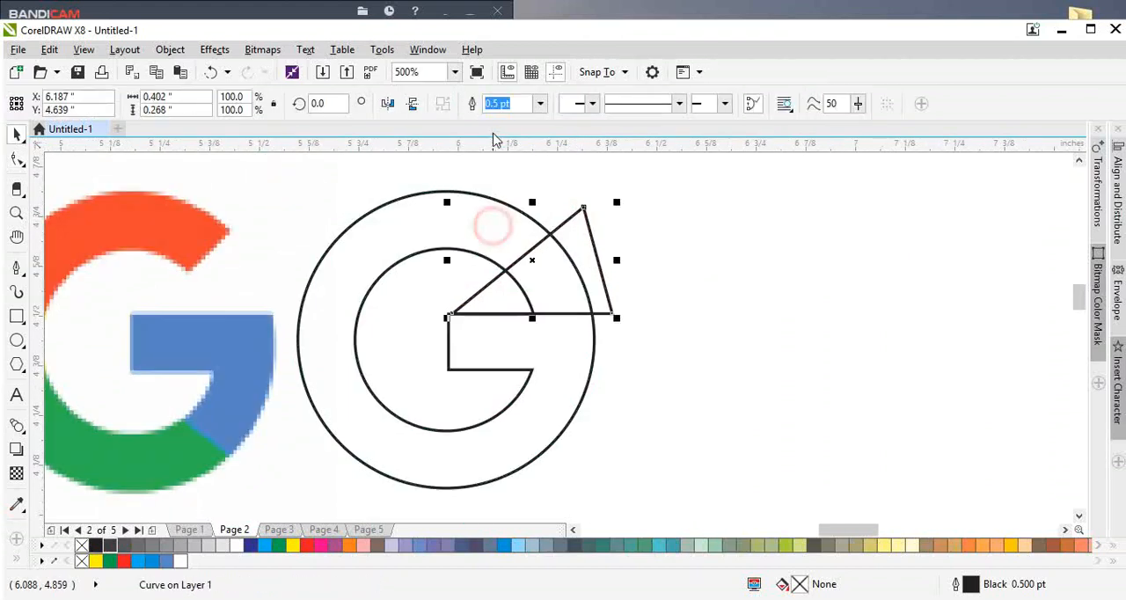
drag(602, 276, 633, 325)
key(ctrl+z)
shift+click(437, 230)
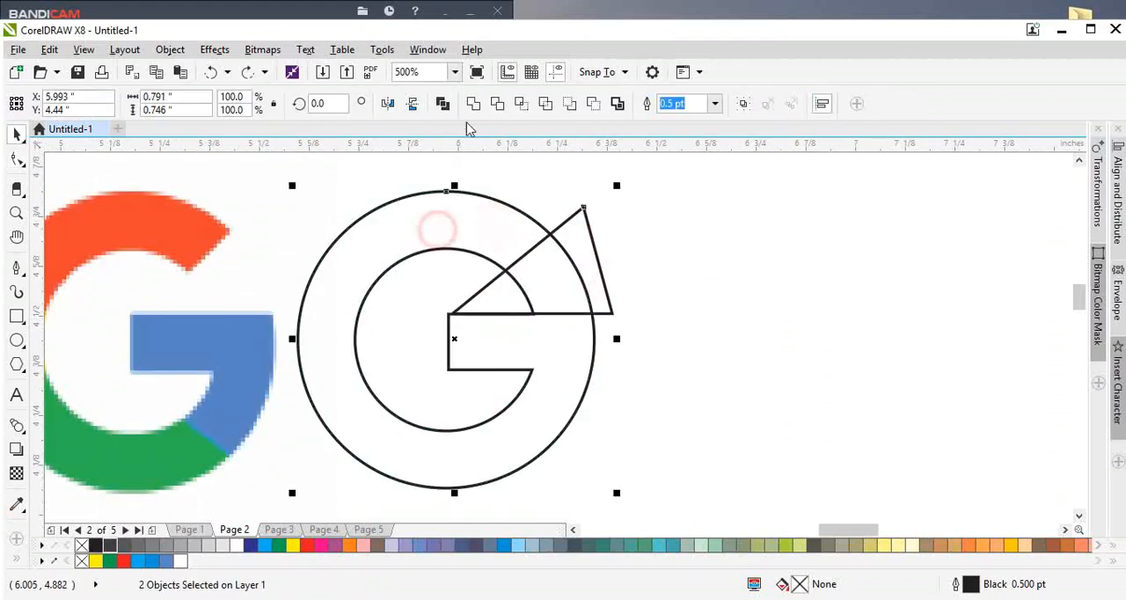
click(497, 105)
click(673, 261)
scroll(598, 296, down, 1)
scroll(591, 296, up, 1)
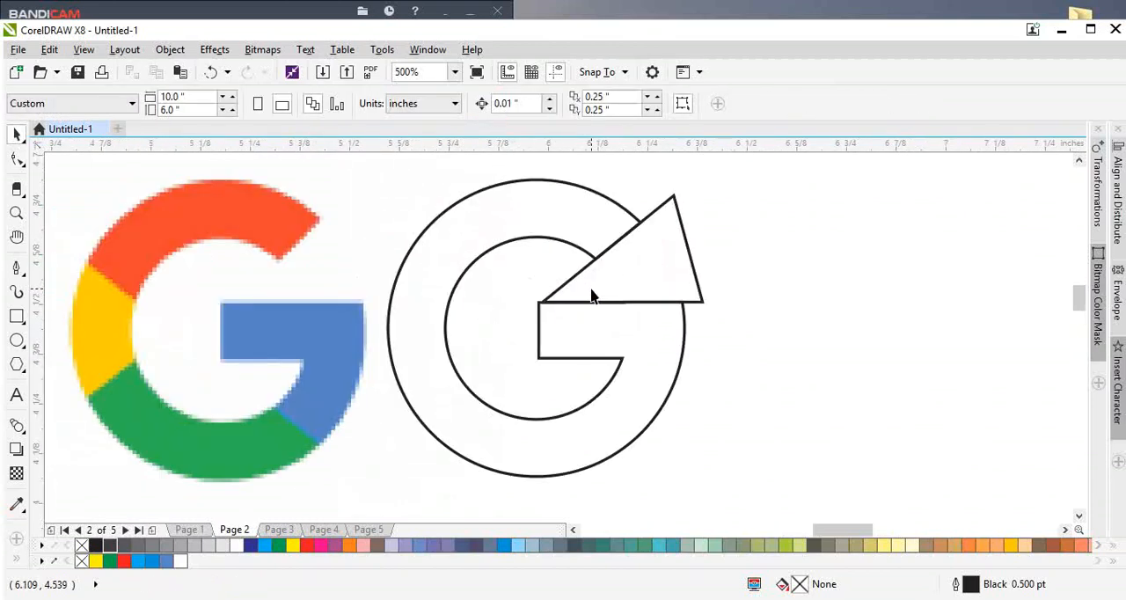
Step: Move the triangle onto the reference G and stretch its lower corner so one edge follows the green-blue boundary
drag(596, 292, 284, 320)
key(F10)
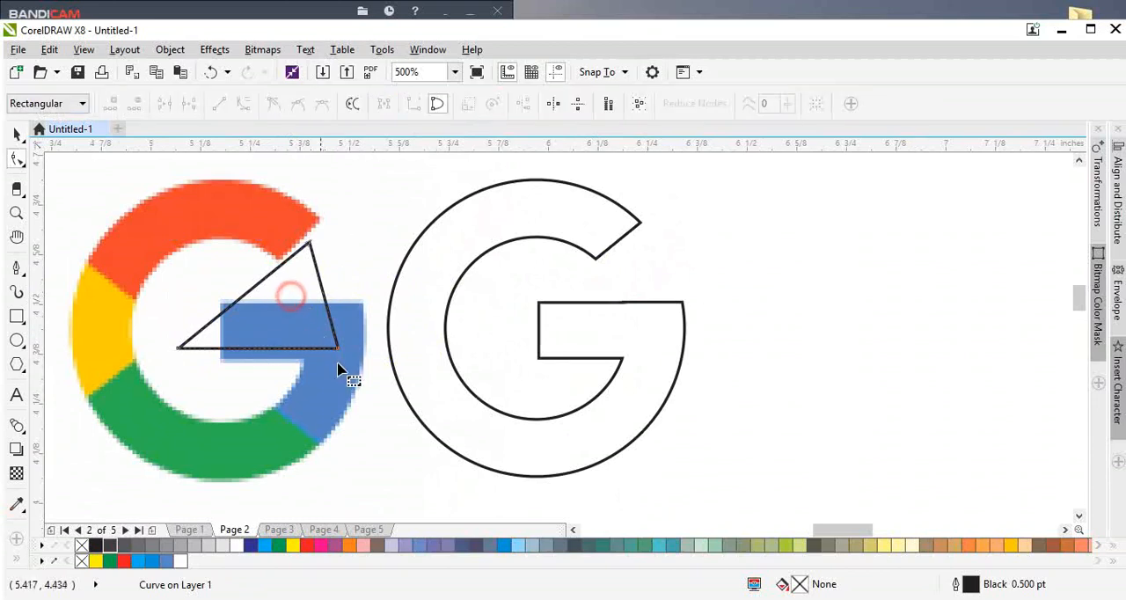
drag(339, 348, 430, 509)
Step: Turn the triangle into a four-sided shape enclosing the reference G's blue section by adding two corner nodes and removing its upper one
double_click(362, 358)
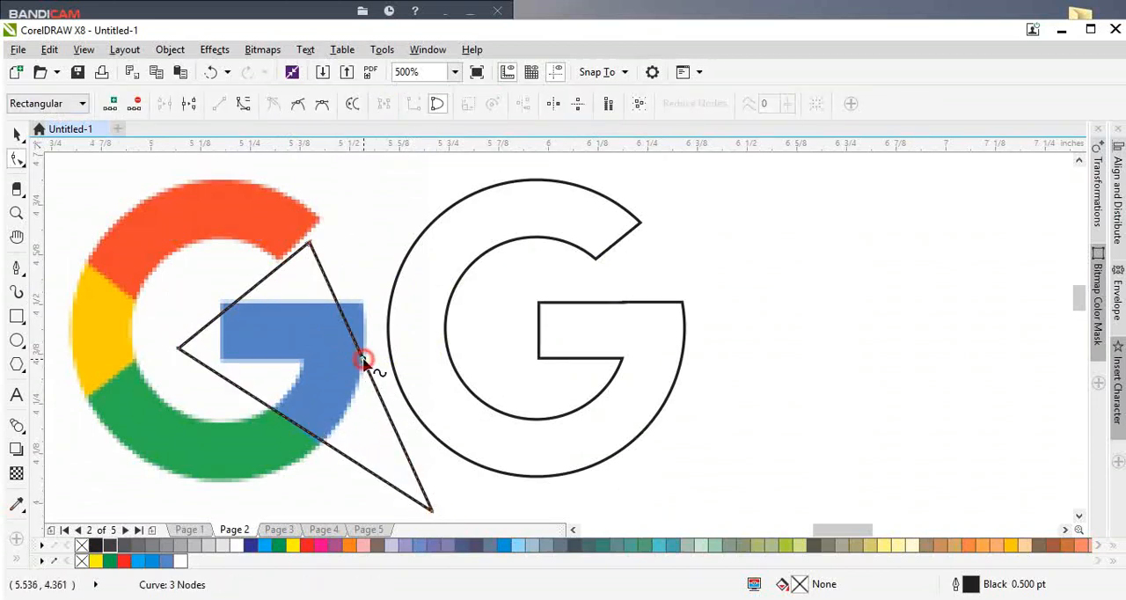
drag(361, 358, 445, 316)
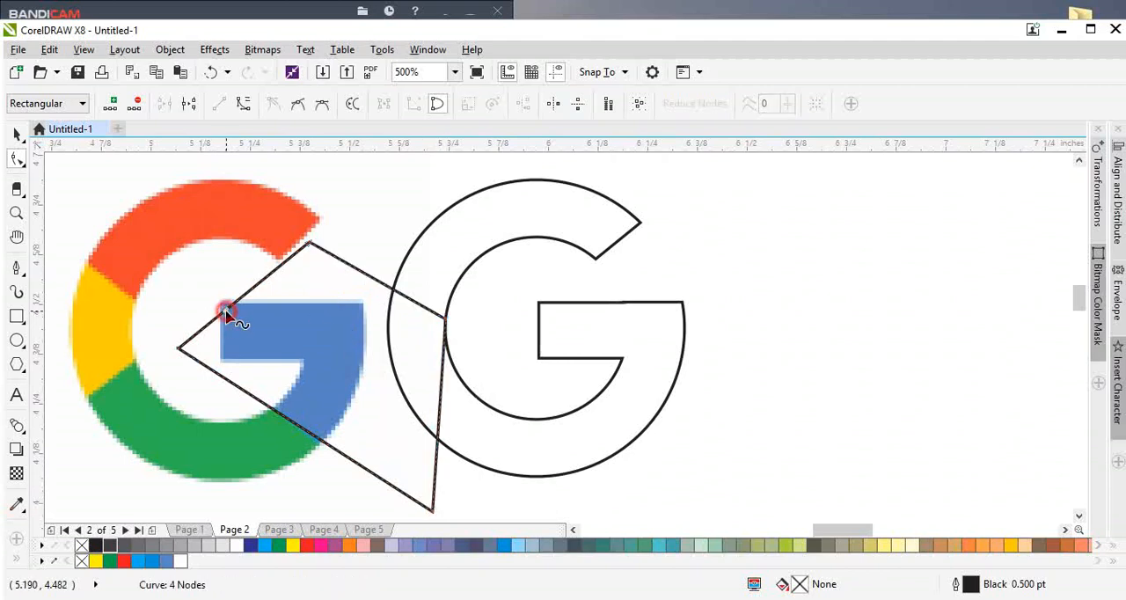
double_click(222, 310)
drag(221, 309, 197, 292)
click(308, 244)
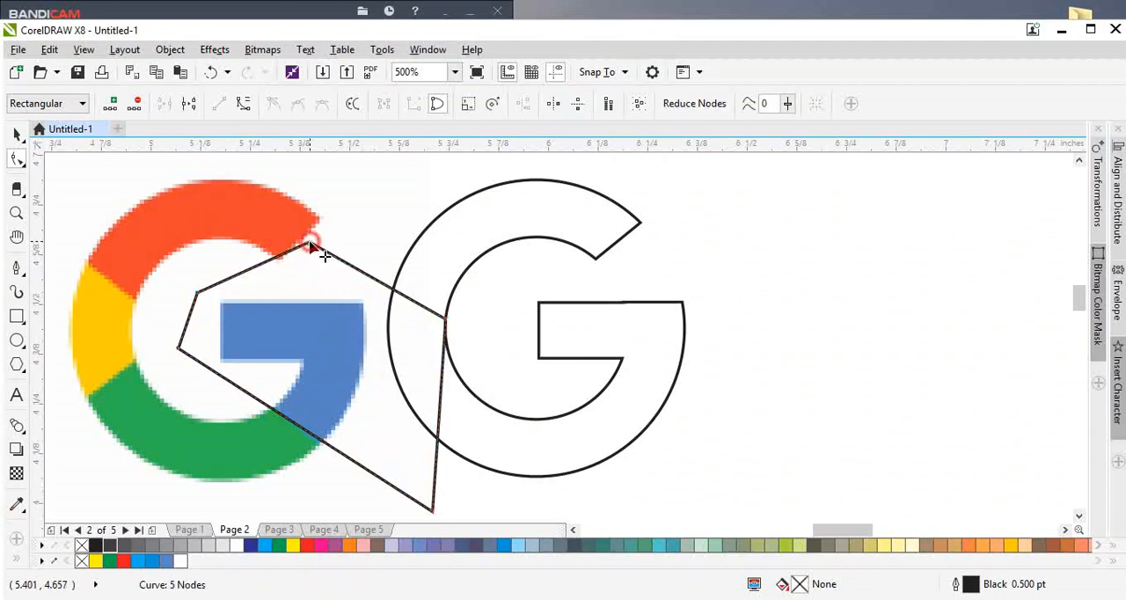
key(Delete)
drag(445, 319, 450, 300)
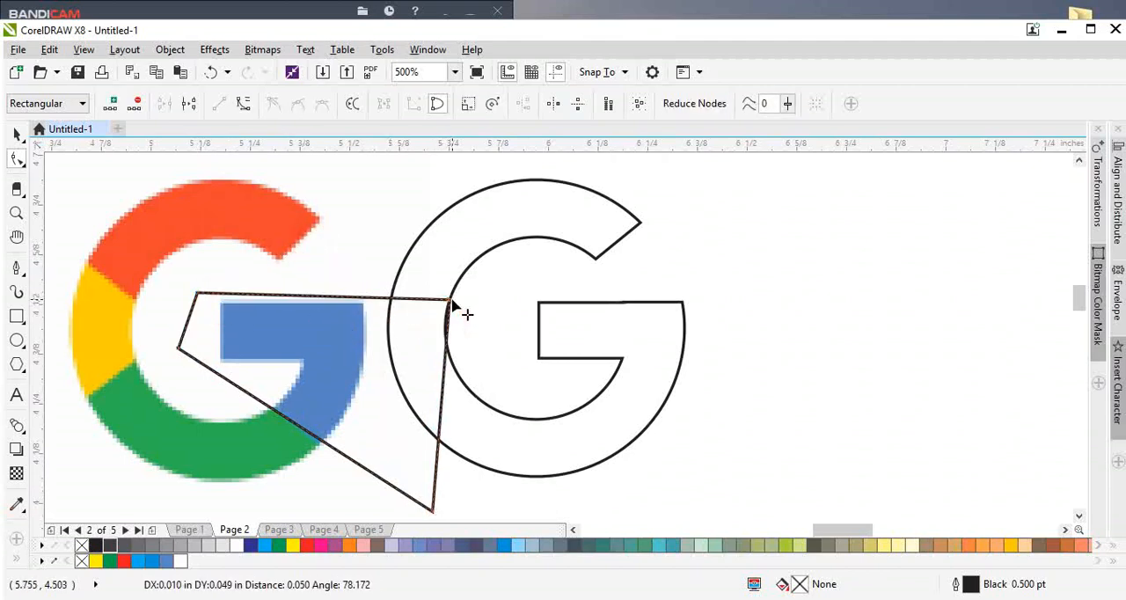
Step: Make a horizontally mirrored copy of the four-sided shape so its lower edge follows the yellow-green boundary
key(space)
scroll(510, 311, down, 1)
scroll(349, 311, up, 1)
click(495, 319)
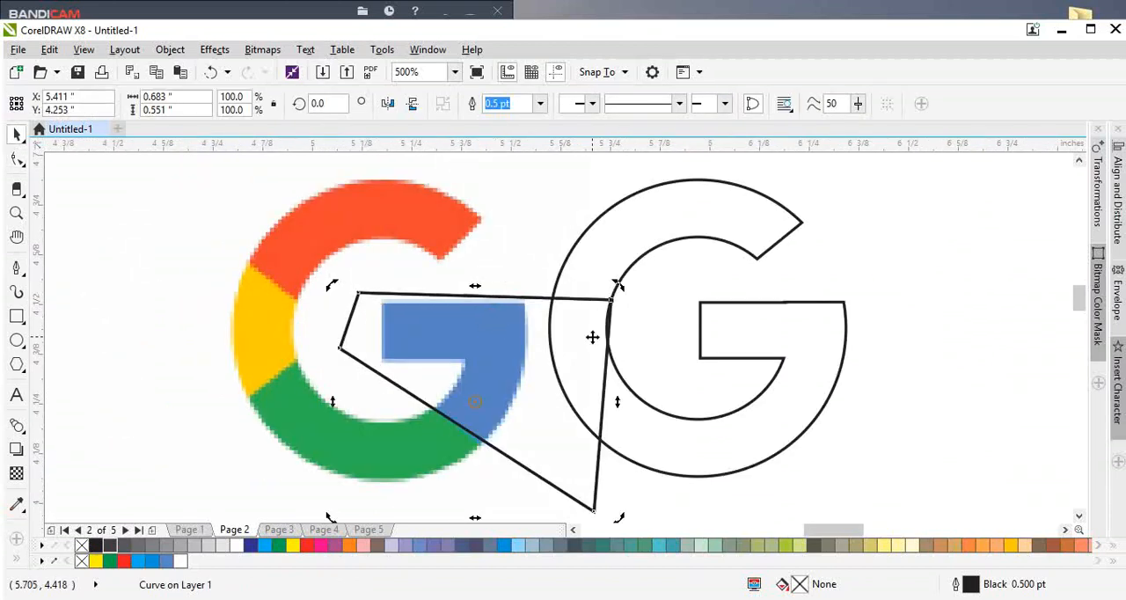
drag(563, 378, 274, 378)
Step: Add a raised node on the mirrored copy's upper edge and delete the upper corner nearest the G's centre
key(F10)
click(195, 298)
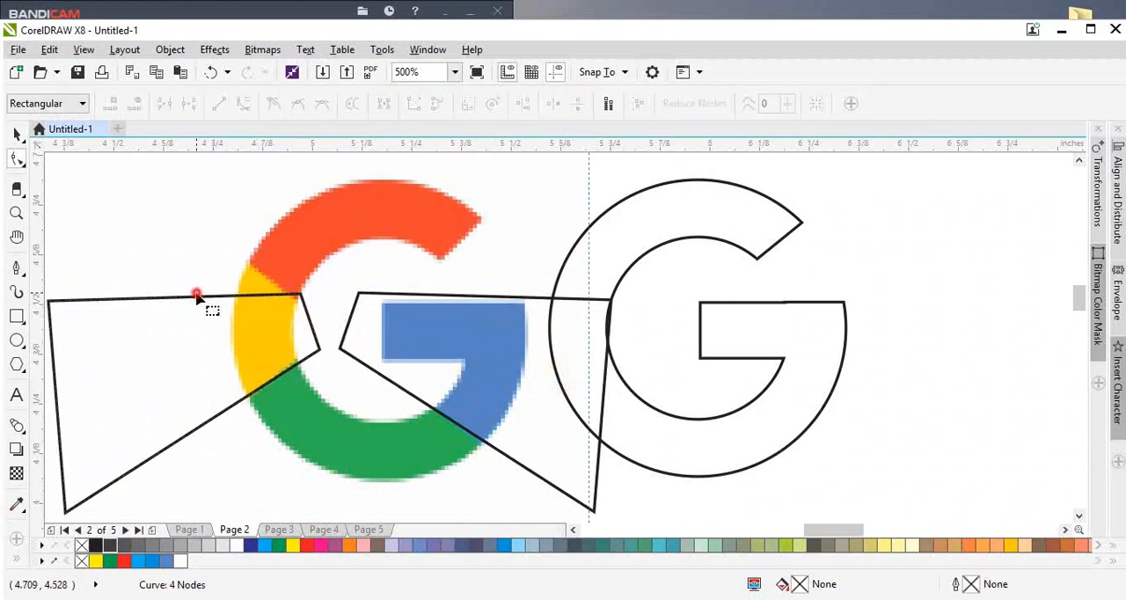
double_click(191, 300)
drag(191, 300, 206, 233)
scroll(306, 297, up, 1)
double_click(301, 269)
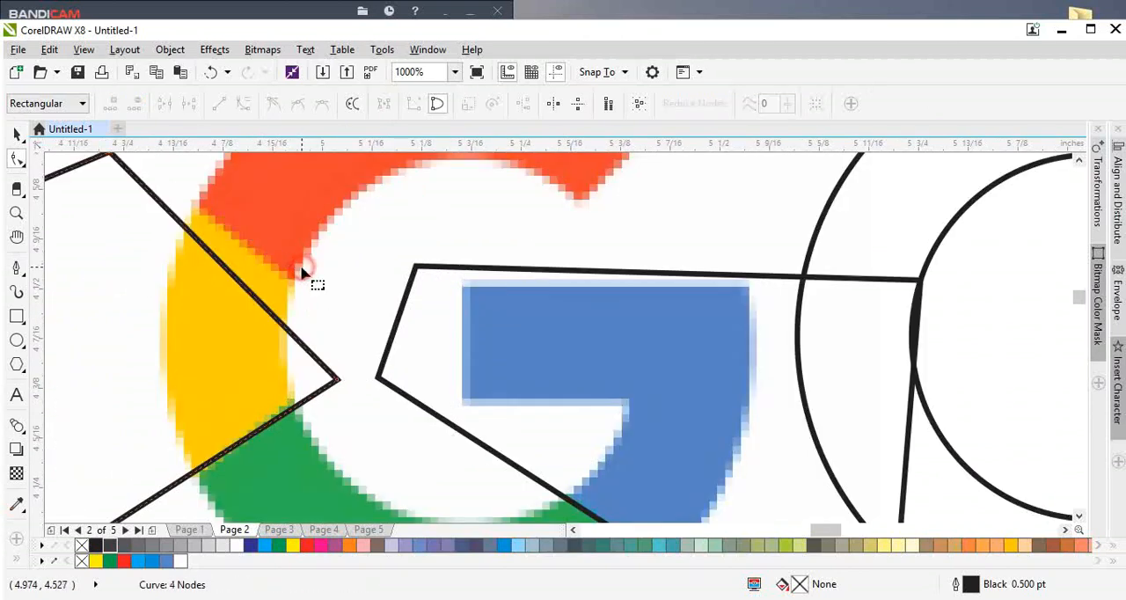
Step: Add a node beside the mirrored copy's inner corner and adjust the upper edge to follow the red-yellow boundary
click(307, 346)
drag(305, 346, 361, 330)
scroll(244, 333, down, 1)
scroll(244, 334, up, 1)
drag(181, 250, 180, 240)
Step: Shrink the yellow section's cutting shape by adding a node on its lower edge and deleting its two far outer corners
scroll(314, 315, down, 2)
click(193, 328)
click(200, 331)
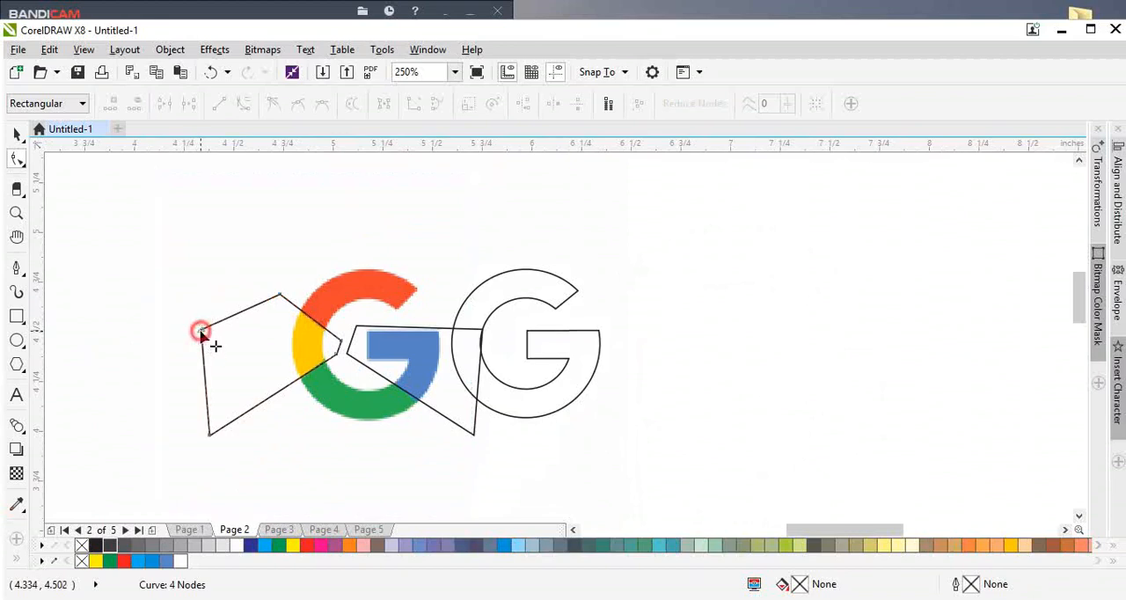
double_click(274, 393)
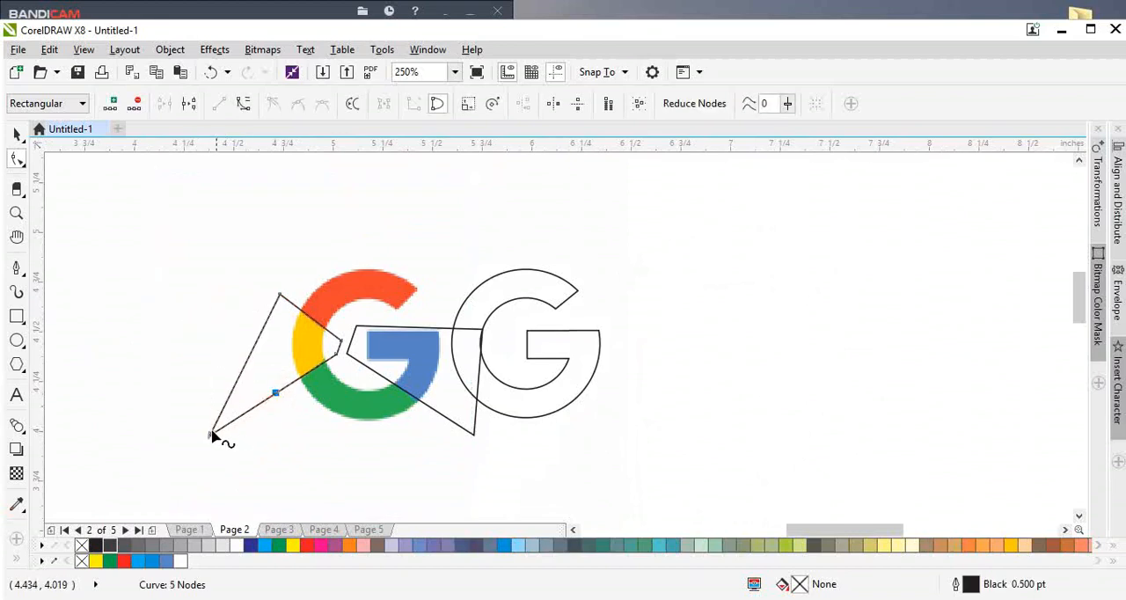
double_click(211, 432)
double_click(211, 432)
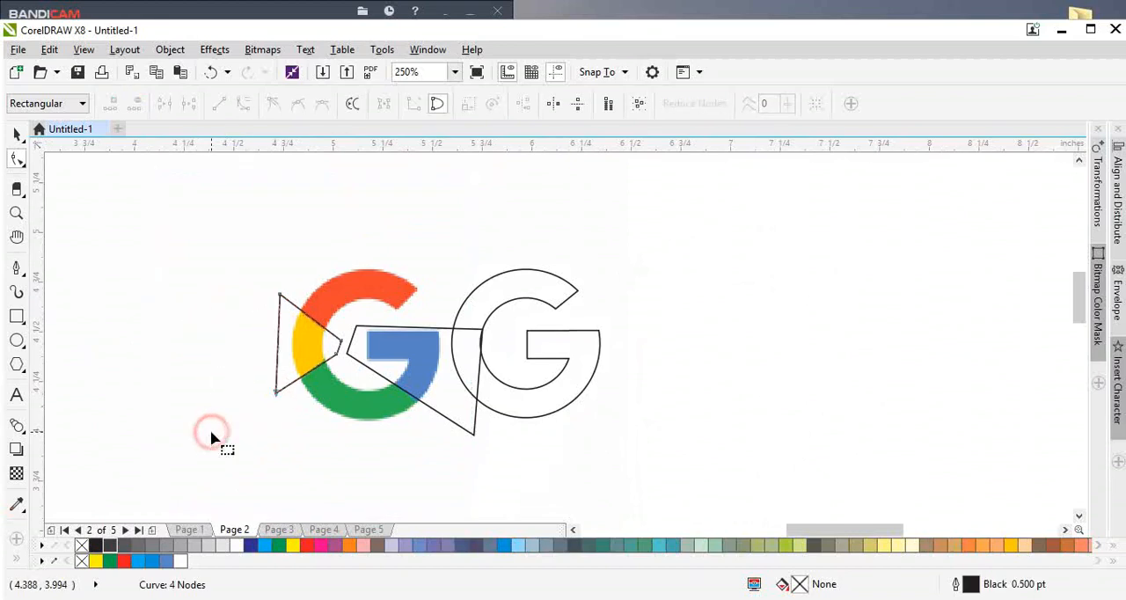
key(space)
Step: Duplicate the blue section's cutting shape, mirror the copy horizontally and vertically, and place it over the red section
scroll(369, 302, up, 2)
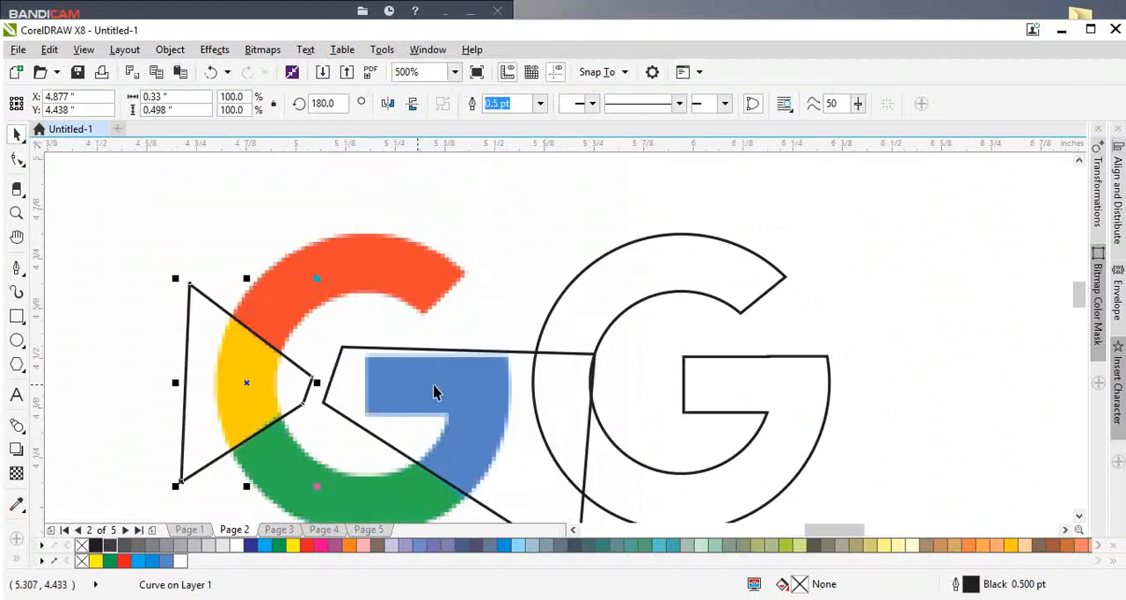
drag(482, 367, 383, 218)
click(387, 104)
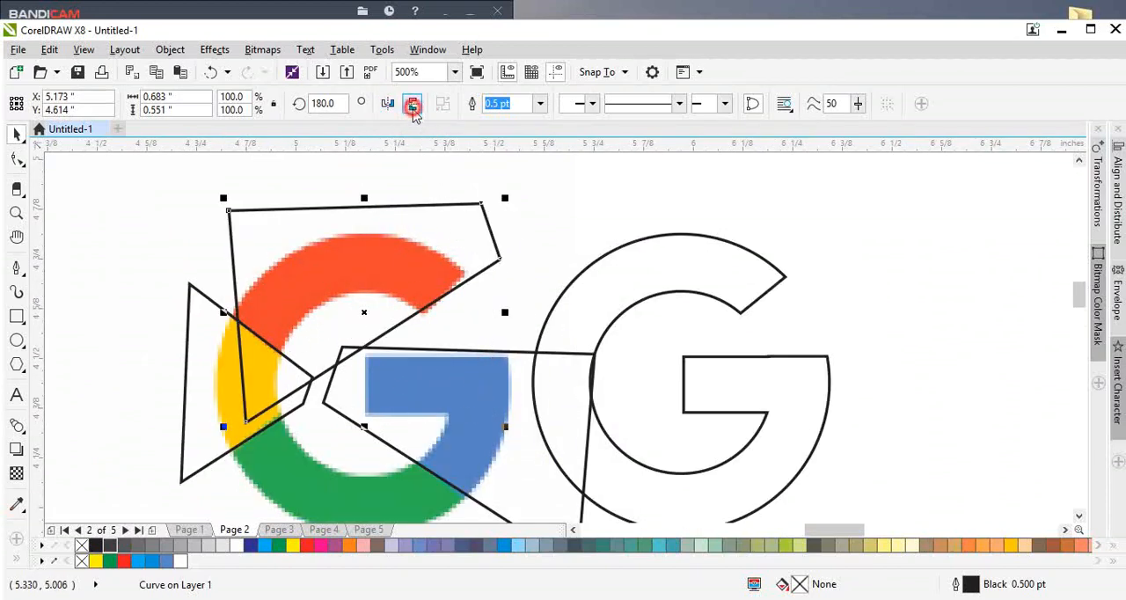
click(412, 104)
drag(390, 322, 381, 227)
Step: Reshape the red section's cutting shape to share the yellow shape's upper edge and extend past the red arc's open end
key(F10)
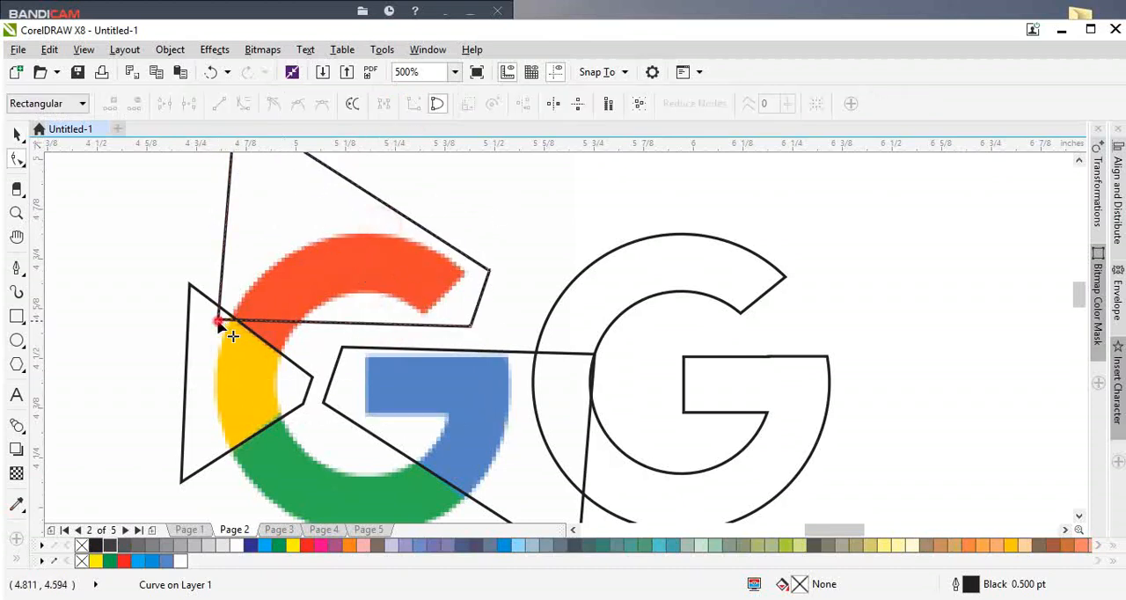
drag(220, 324, 209, 240)
drag(470, 331, 310, 379)
drag(210, 245, 189, 286)
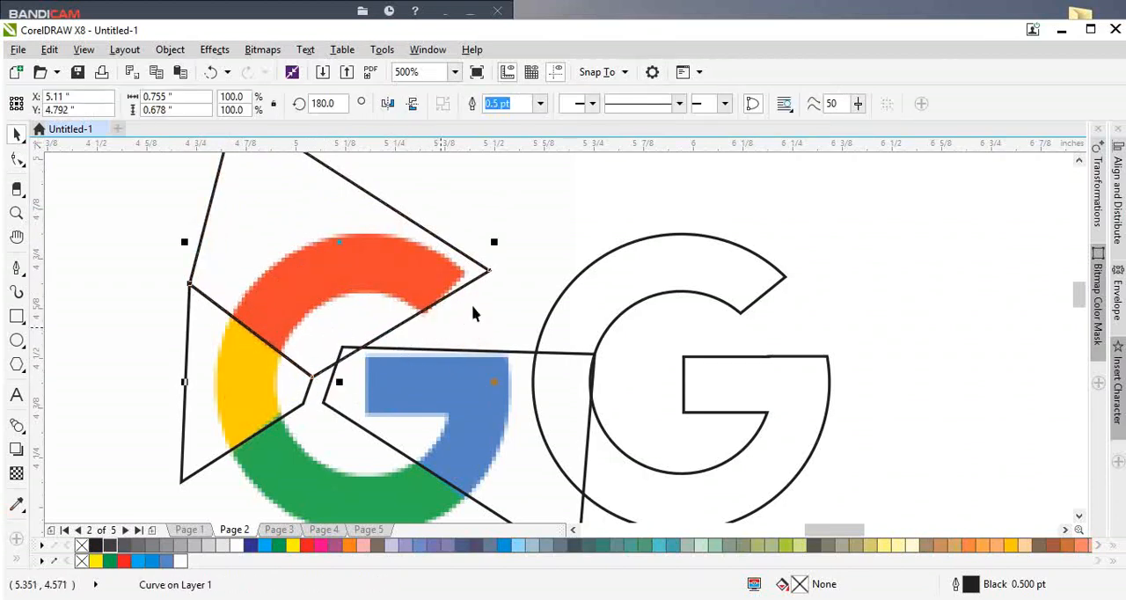
drag(490, 271, 501, 289)
key(space)
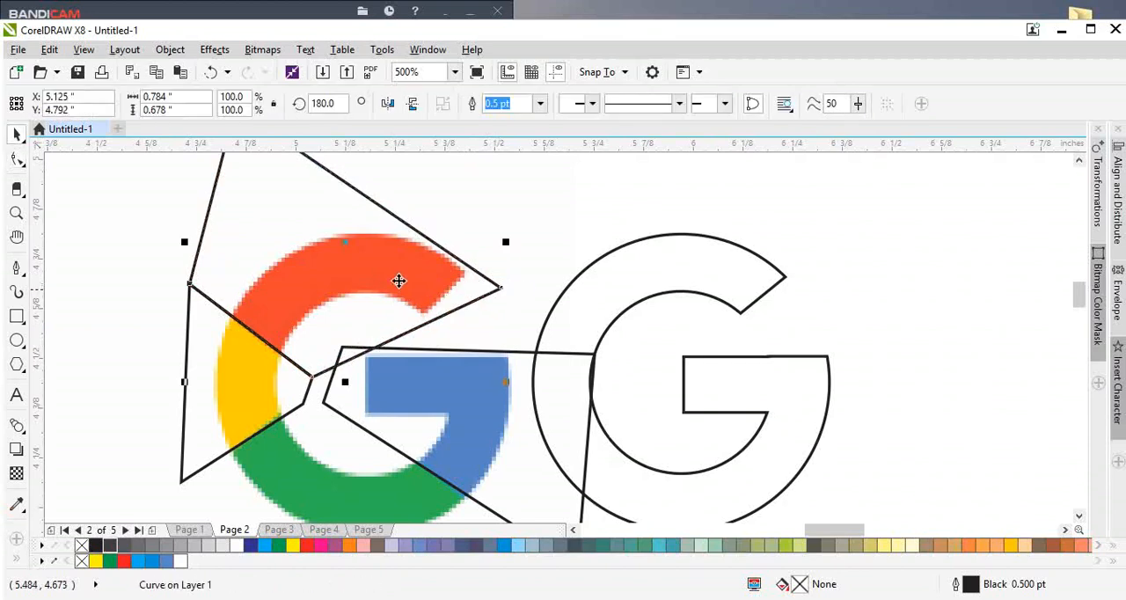
Step: Select the three cutting shapes and group them
scroll(391, 281, down, 2)
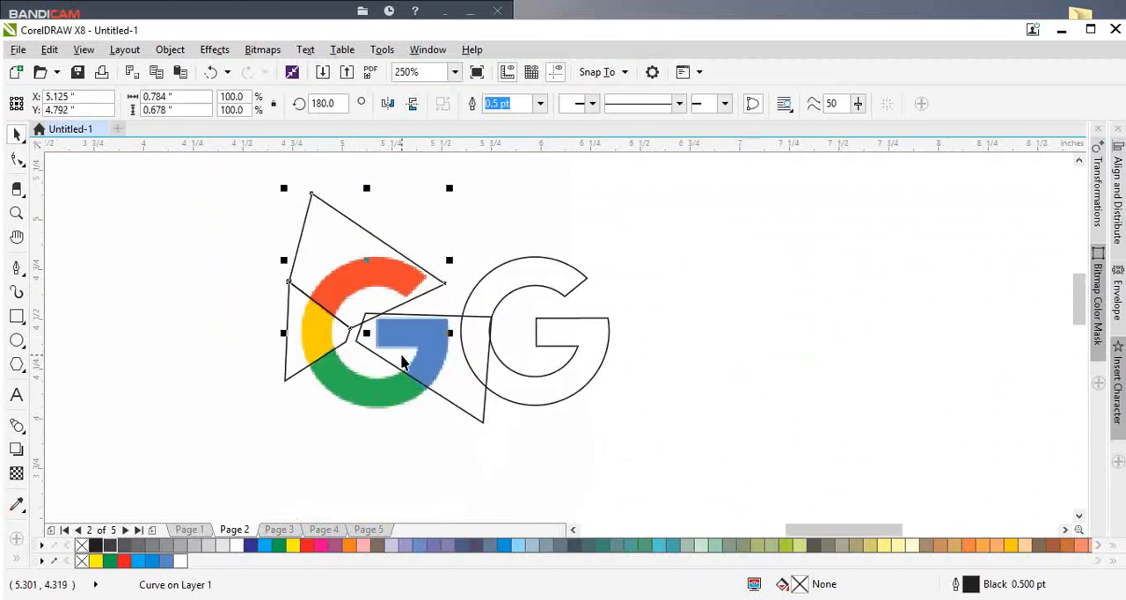
shift+click(402, 364)
shift+click(312, 350)
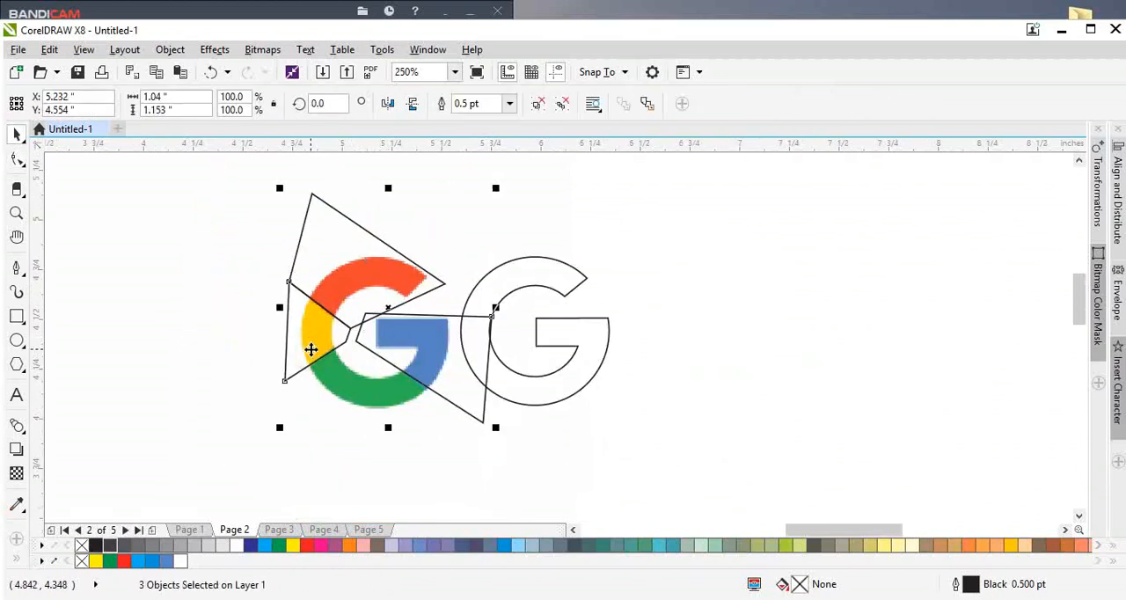
key(ctrl+g)
Step: Try to position the grouped cutting shapes over the separate G outline, and undo back to their place on the reference
drag(311, 349, 741, 445)
key(ctrl+z)
scroll(472, 390, up, 1)
drag(678, 349, 708, 362)
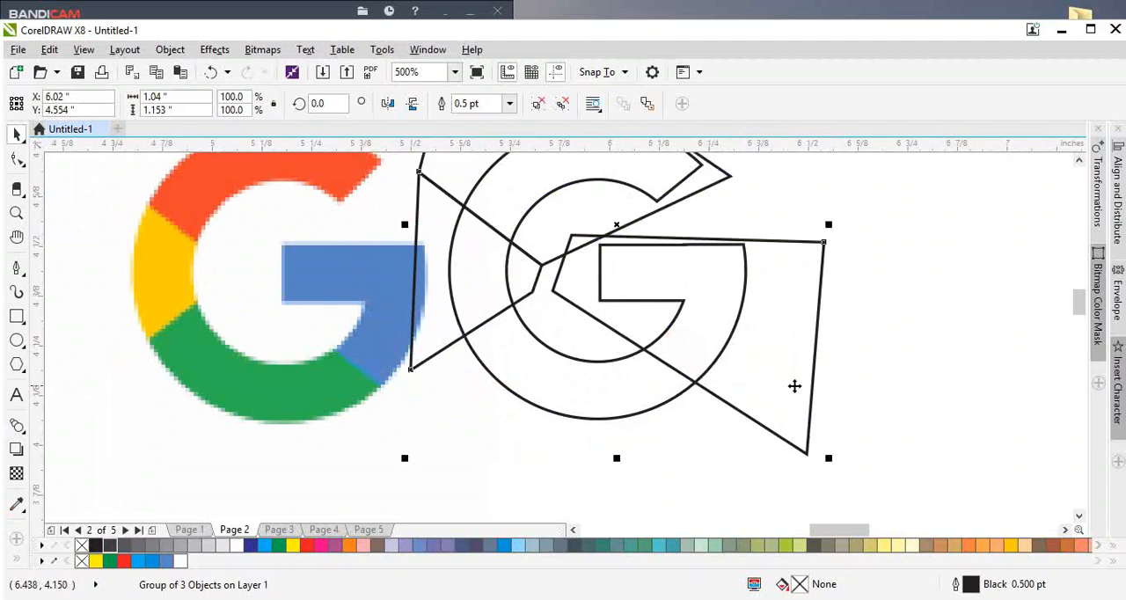
click(603, 400)
key(ctrl+z)
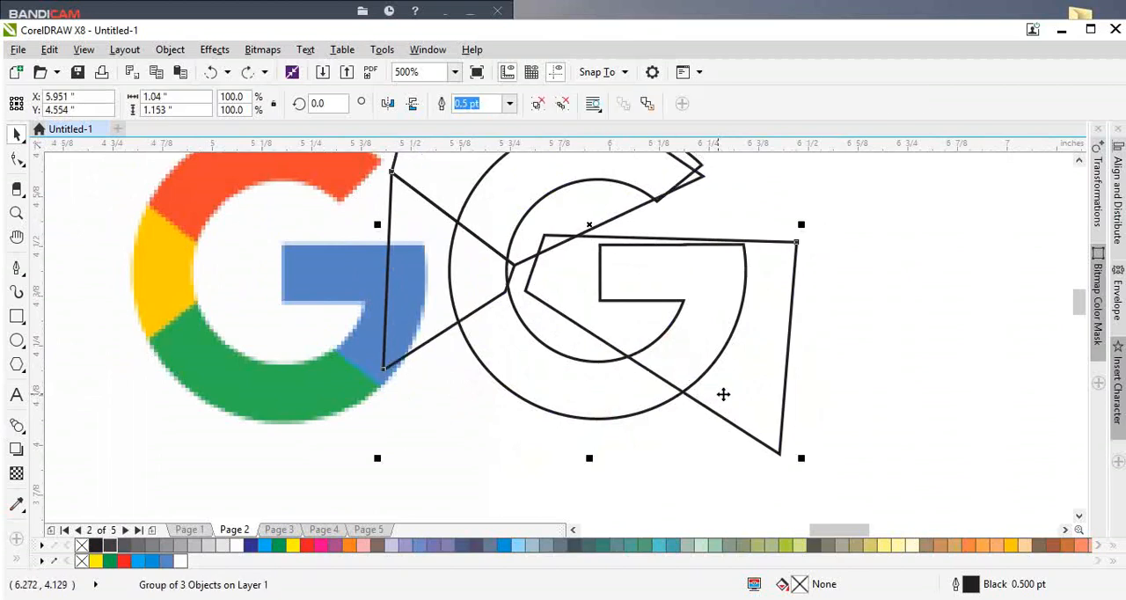
key(ctrl+z)
Step: Move the G outline onto the reference G, aligning it with the grouped cutting shapes
click(675, 377)
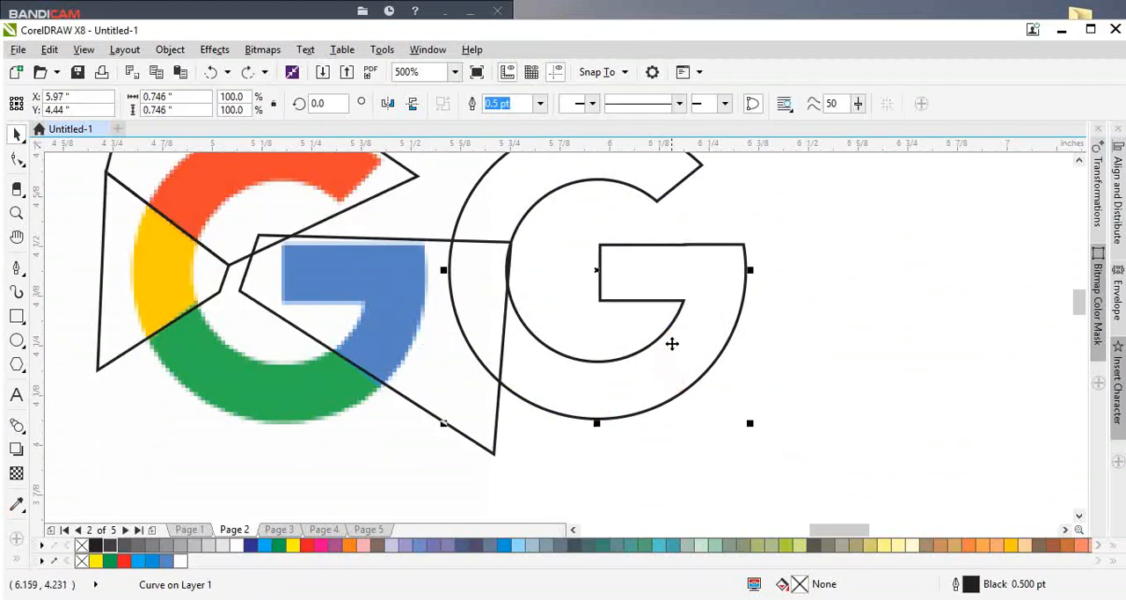
drag(672, 343, 381, 380)
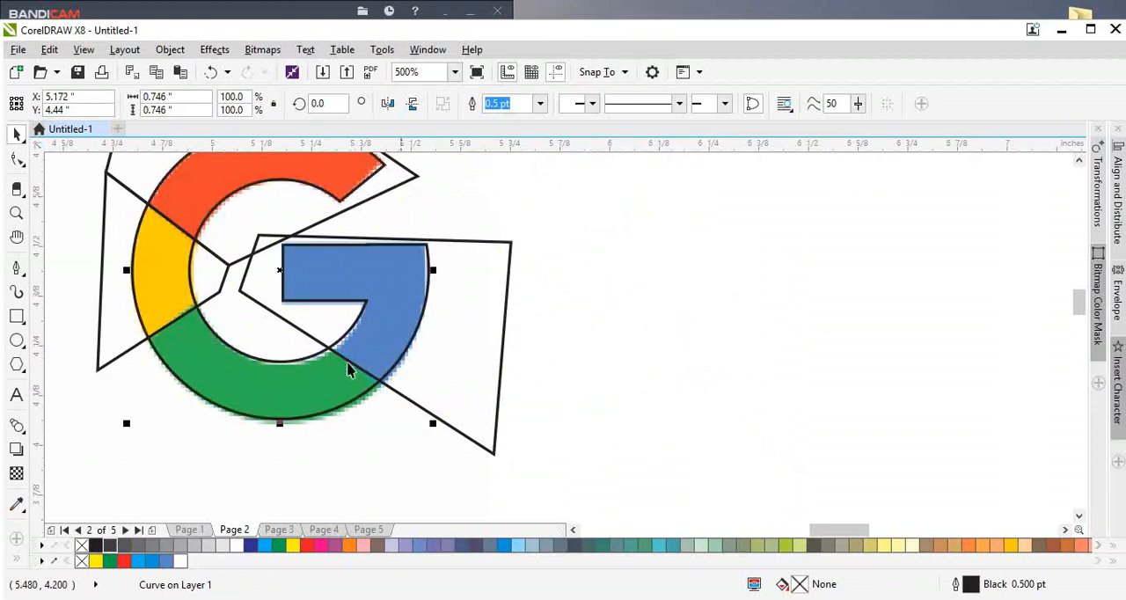
scroll(291, 401, up, 1)
drag(291, 400, 300, 401)
scroll(400, 368, down, 2)
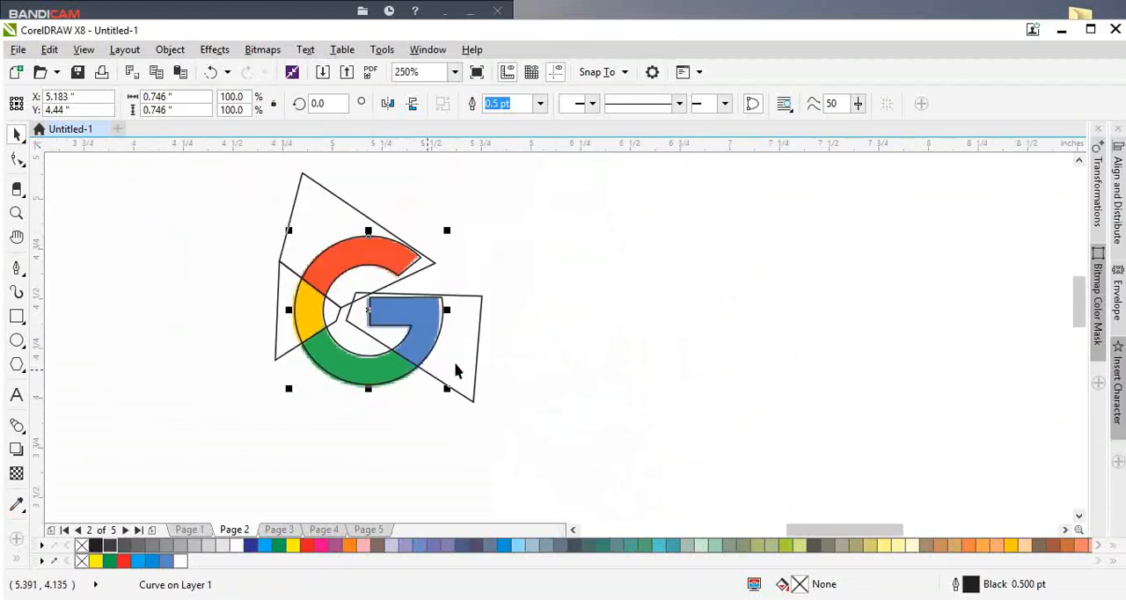
scroll(467, 328, up, 1)
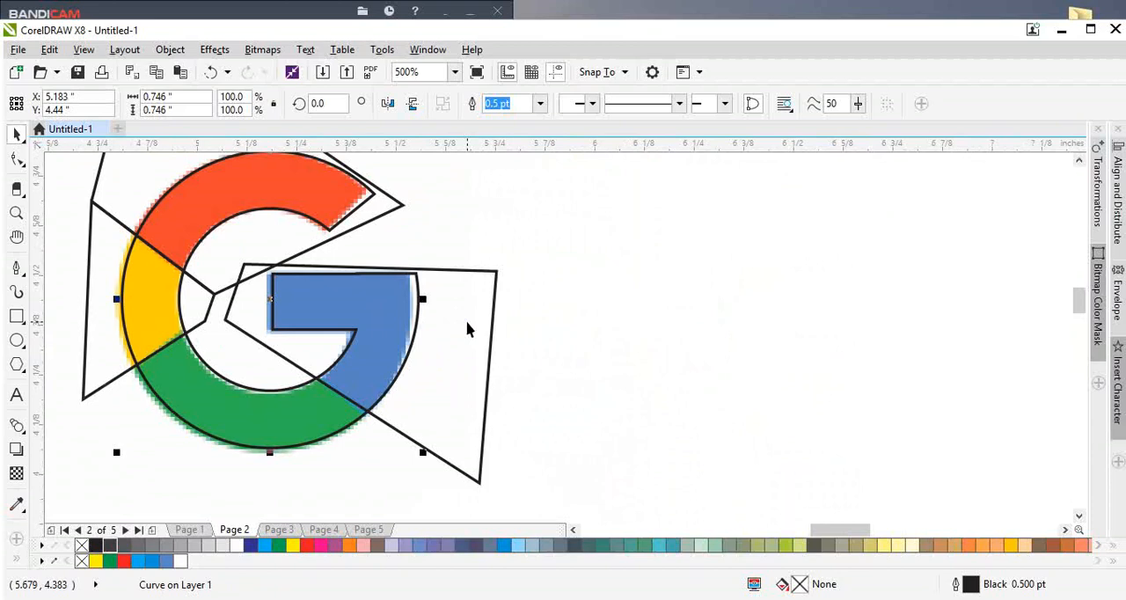
Step: Move the G outline and the cutting group together to the empty area beside the reference G
shift+click(458, 325)
scroll(440, 328, down, 1)
drag(442, 327, 682, 373)
click(779, 385)
key(ctrl+z)
shift+click(577, 380)
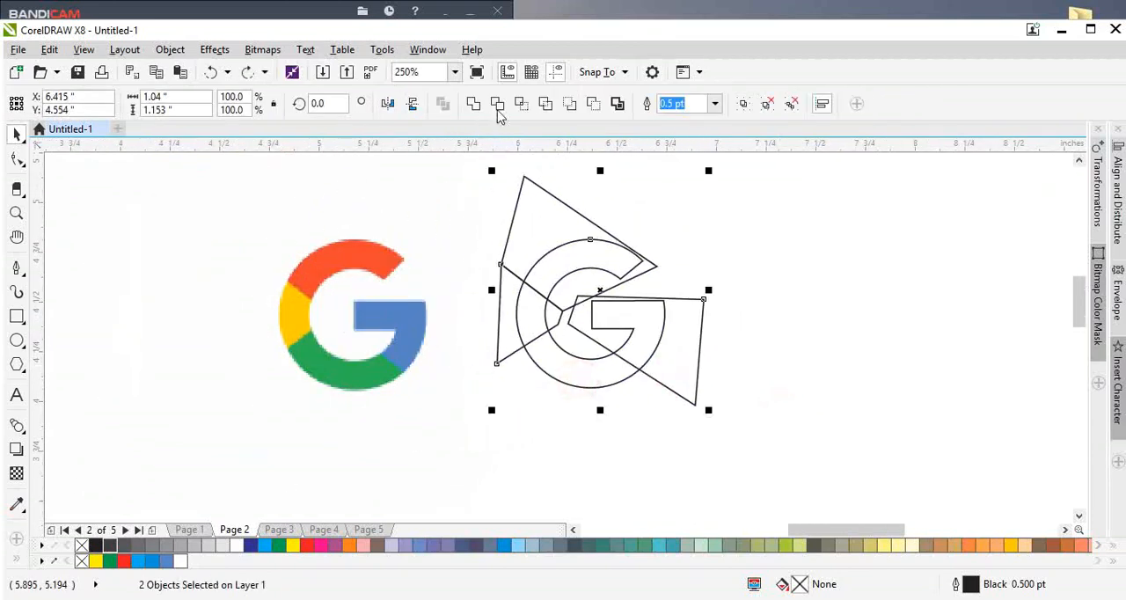
Step: Intersect the G outline with the cutting group, and delete the cutting group
click(517, 104)
click(730, 266)
click(696, 325)
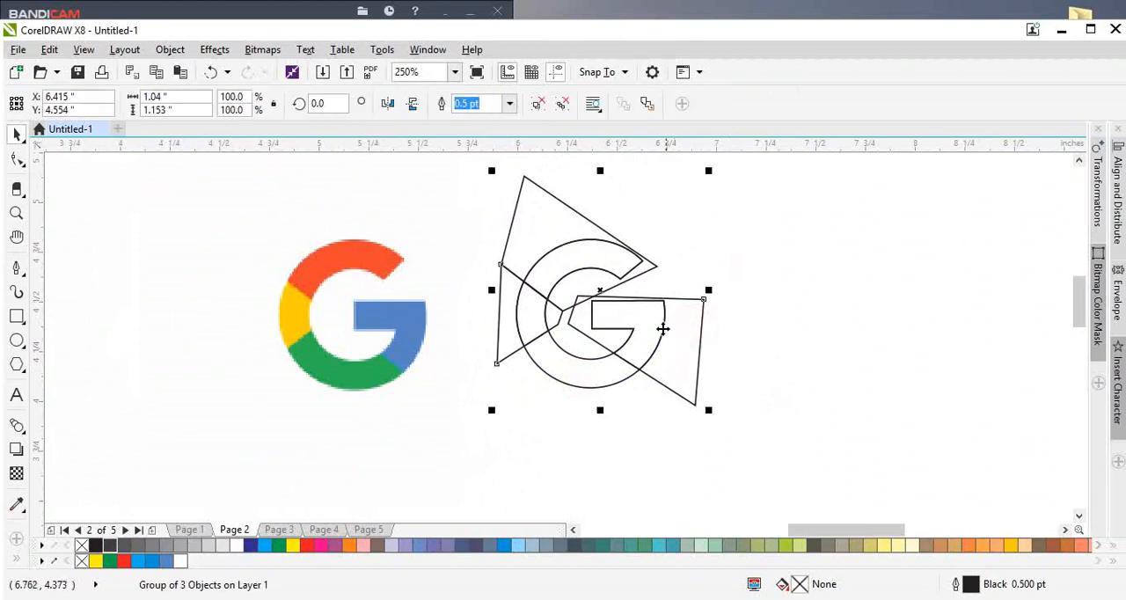
key(Delete)
Step: Ungroup the intersected G pieces, and fill the upper arc red and the adjoining side segment yellow
drag(649, 323, 666, 312)
key(ctrl+z)
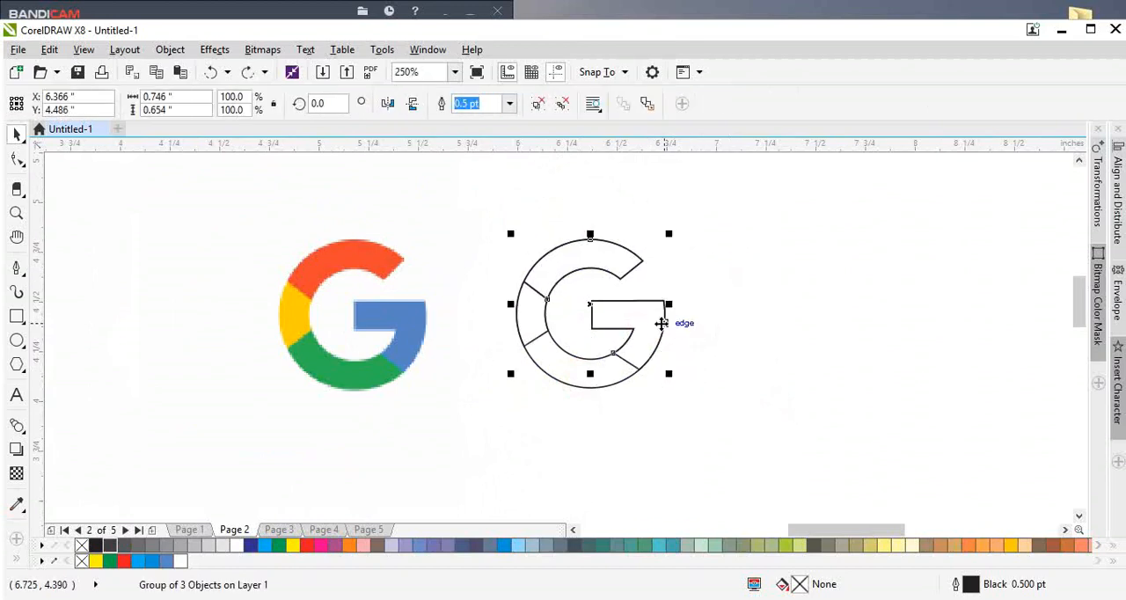
key(ctrl+u)
click(560, 251)
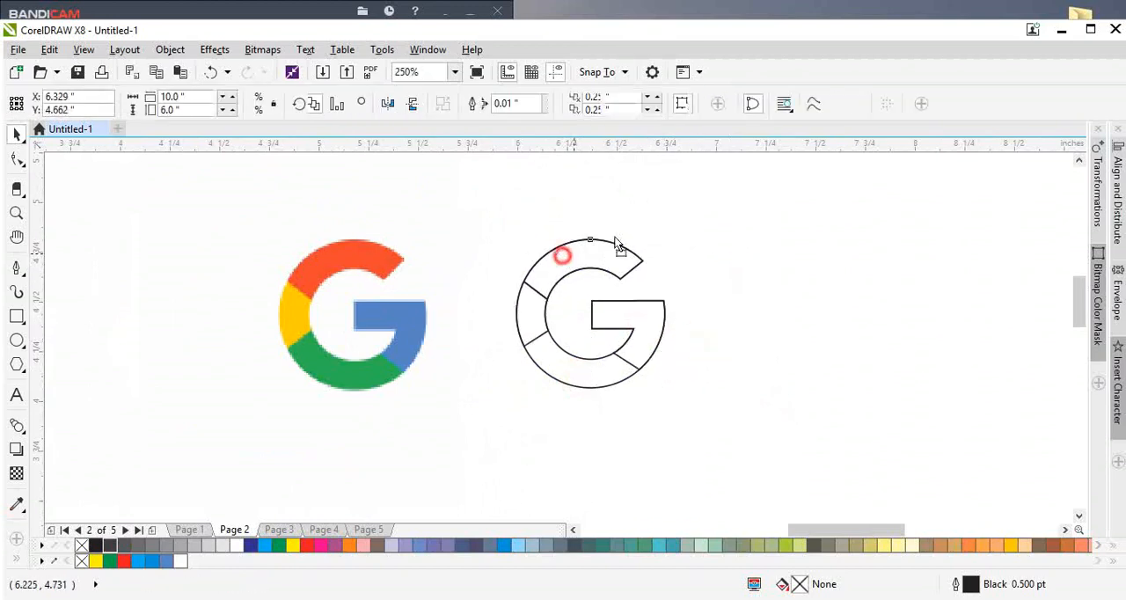
click(128, 561)
click(522, 333)
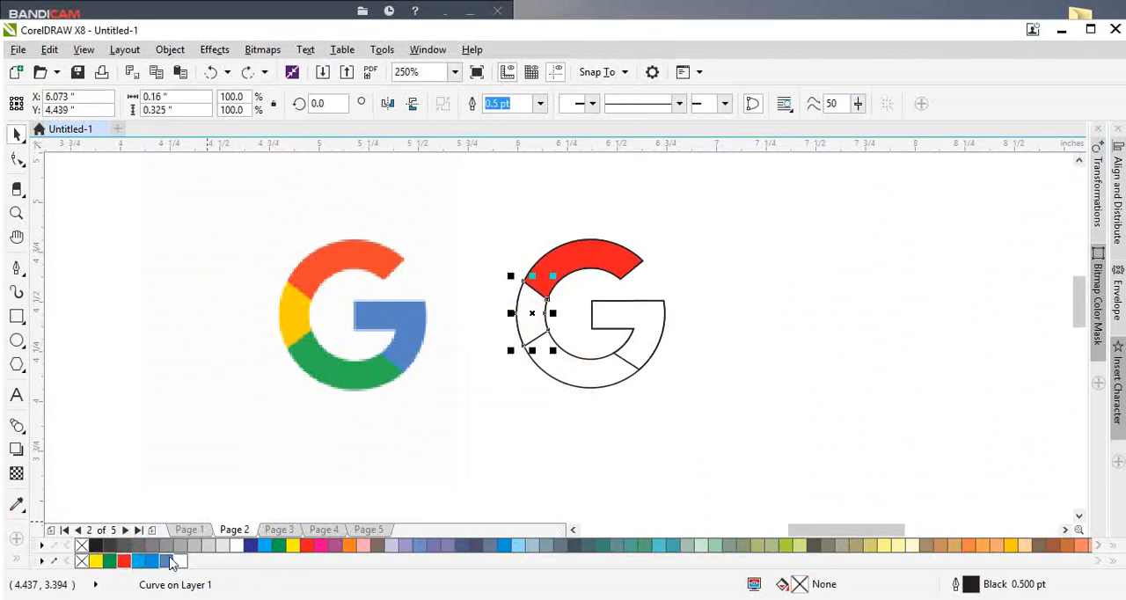
click(293, 545)
Step: Fill the G's crossbar section with blue and blend in palette tints to reach C:67 M:39 Y:0 K:0
drag(640, 351, 669, 311)
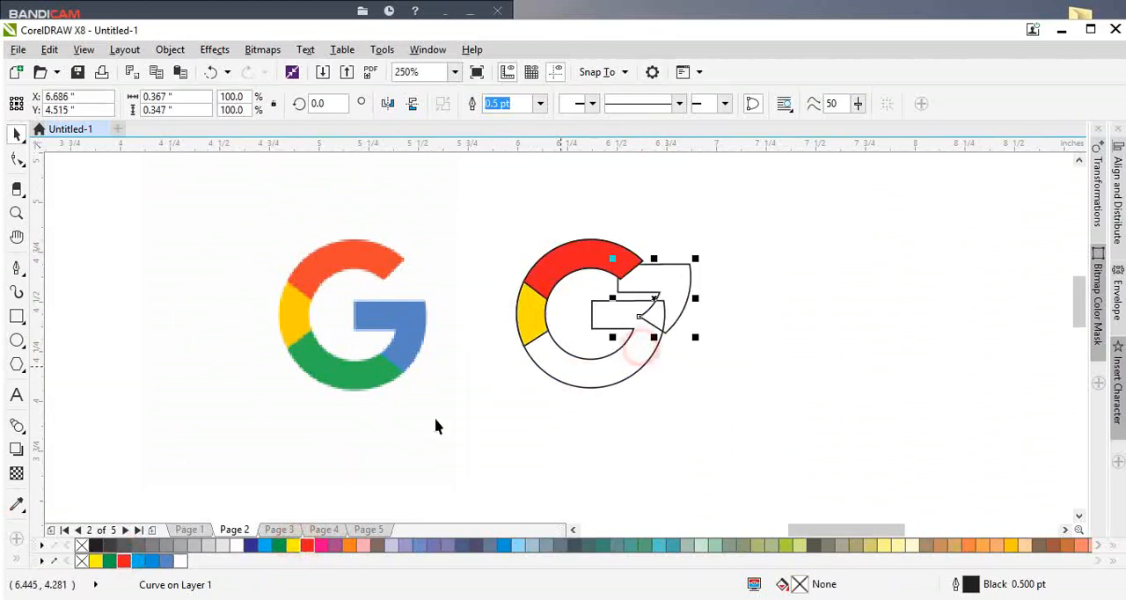
key(ctrl+z)
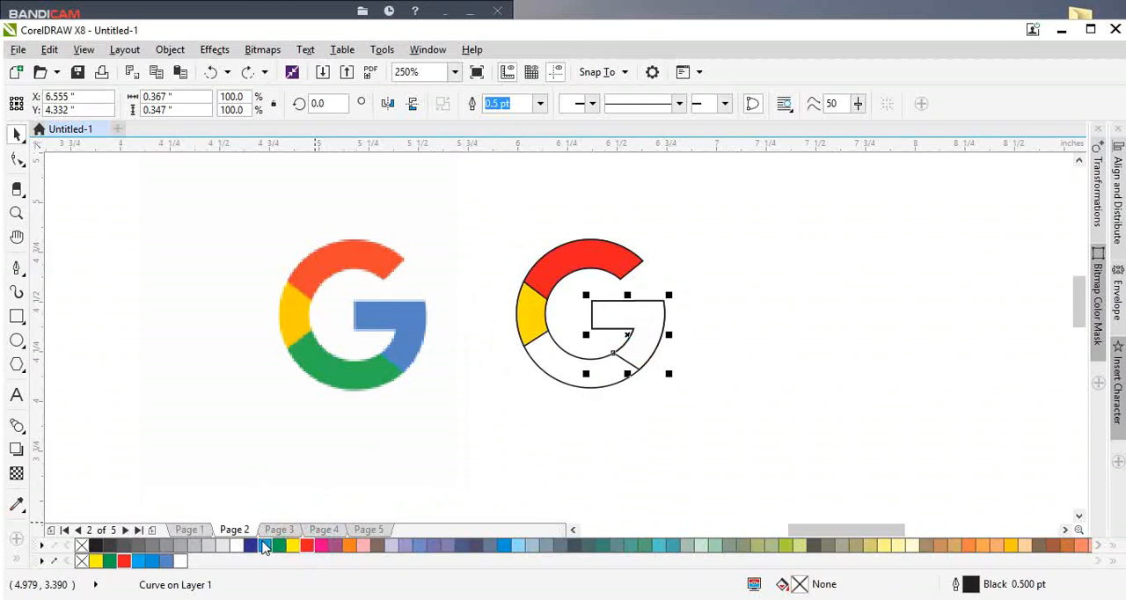
click(263, 546)
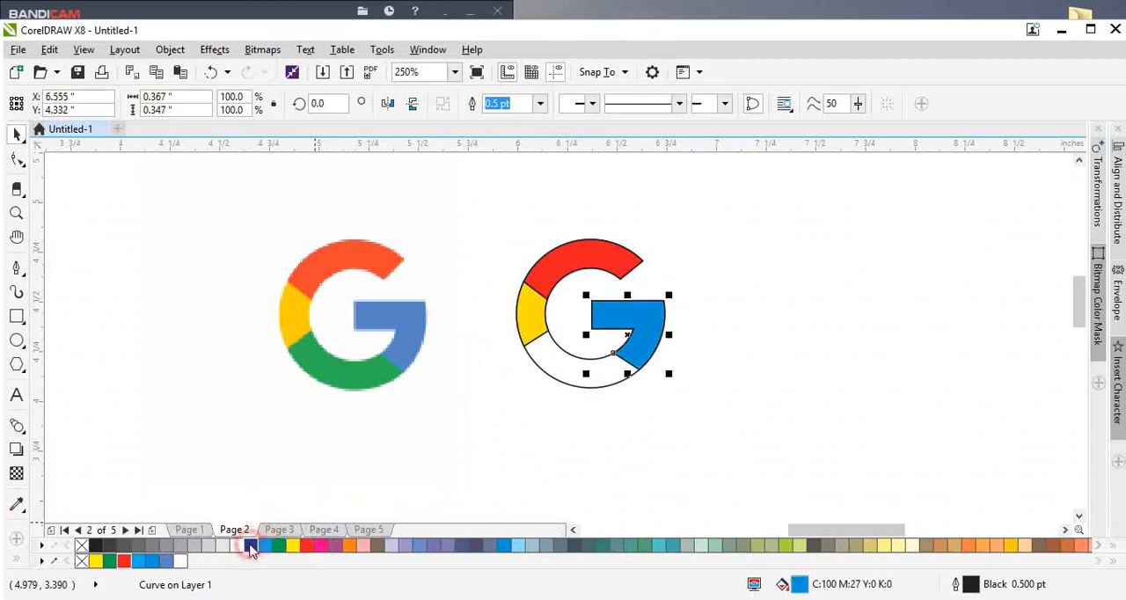
click(252, 546)
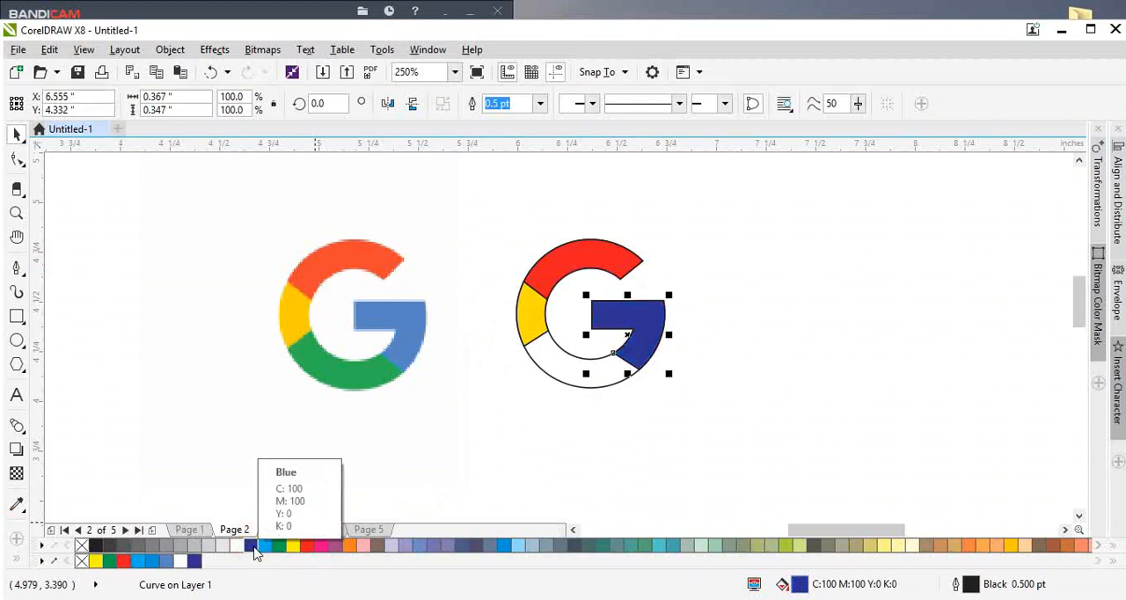
click(255, 548)
click(267, 546)
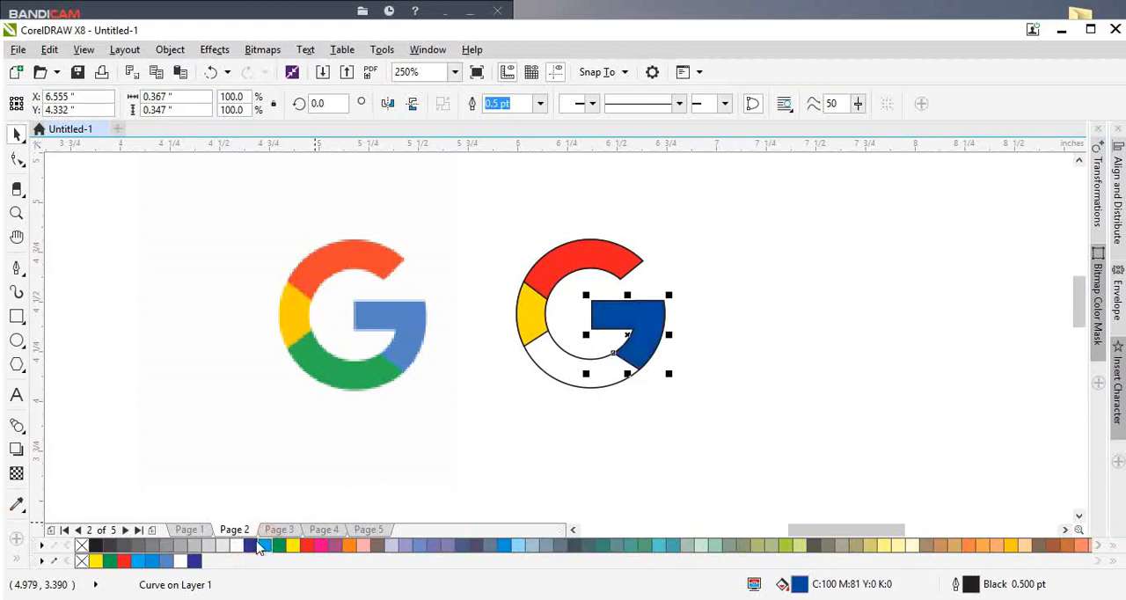
ctrl+click(240, 546)
ctrl+click(240, 546)
ctrl+click(240, 546)
ctrl+click(240, 546)
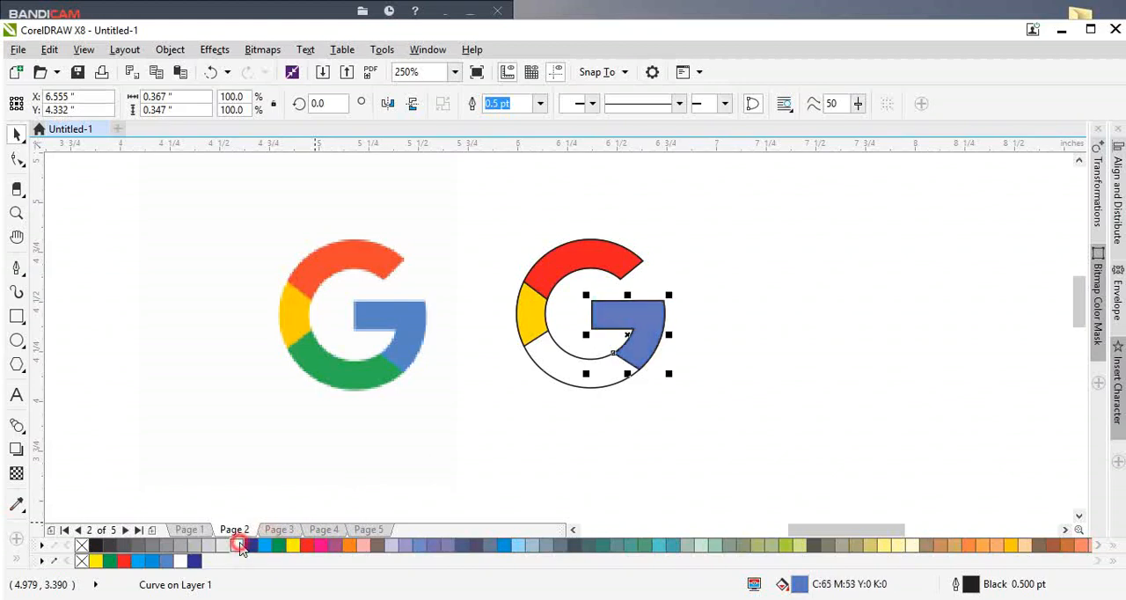
ctrl+click(240, 546)
scroll(528, 361, up, 1)
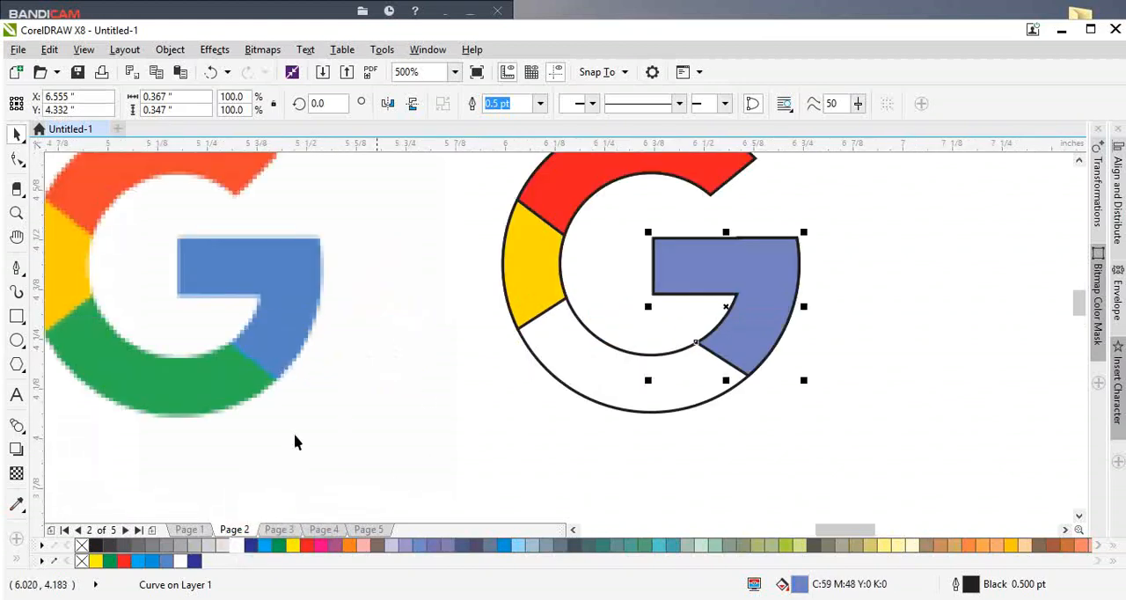
Step: Tint the G's crossbar fill to C:73 M:31 Y:0 K:0, and fill the lower arc green
ctrl+click(264, 546)
ctrl+click(263, 546)
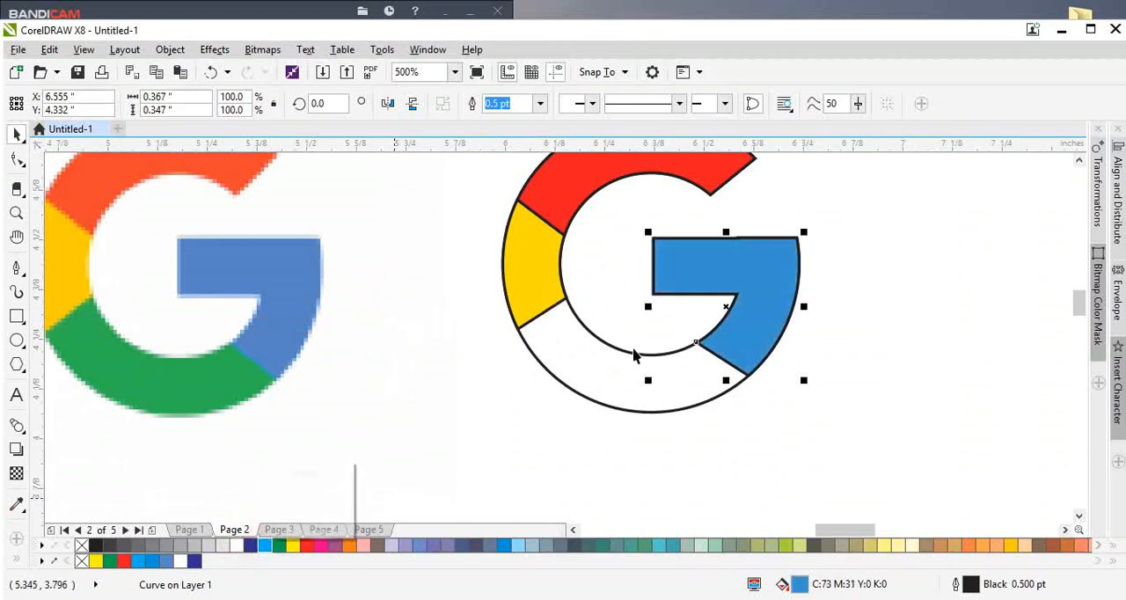
click(615, 371)
click(111, 562)
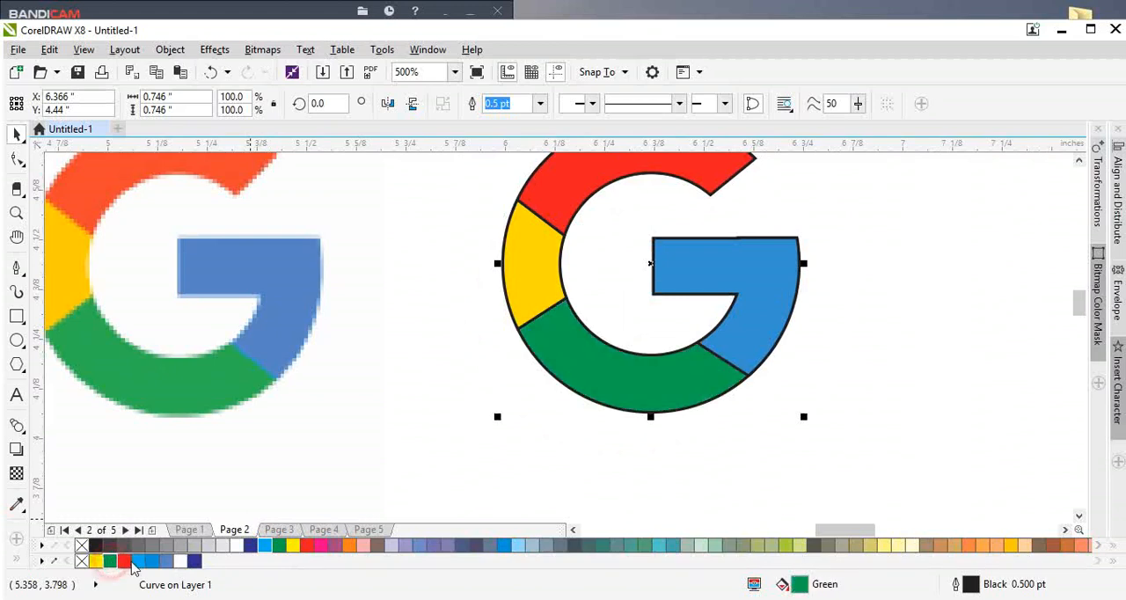
Step: Remove the outlines from all the coloured pieces of the rebuilt G
scroll(562, 308, down, 2)
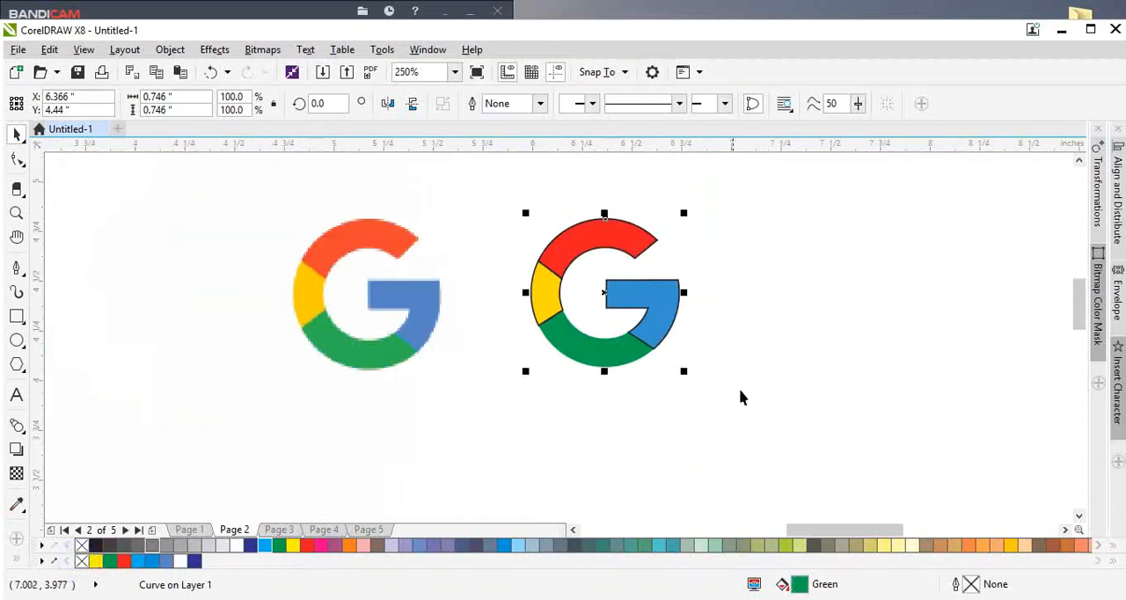
drag(741, 392, 486, 197)
click(713, 322)
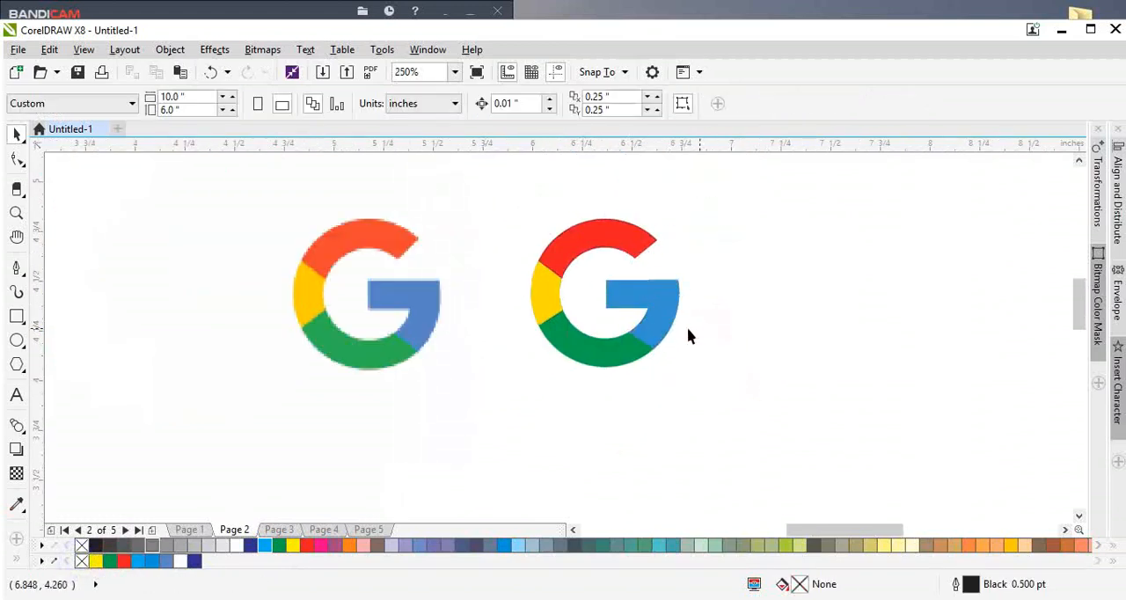
Step: Sample the blue of the reference G and apply it to the rebuilt G's crossbar section
scroll(668, 324, up, 2)
drag(650, 300, 661, 283)
key(ctrl+z)
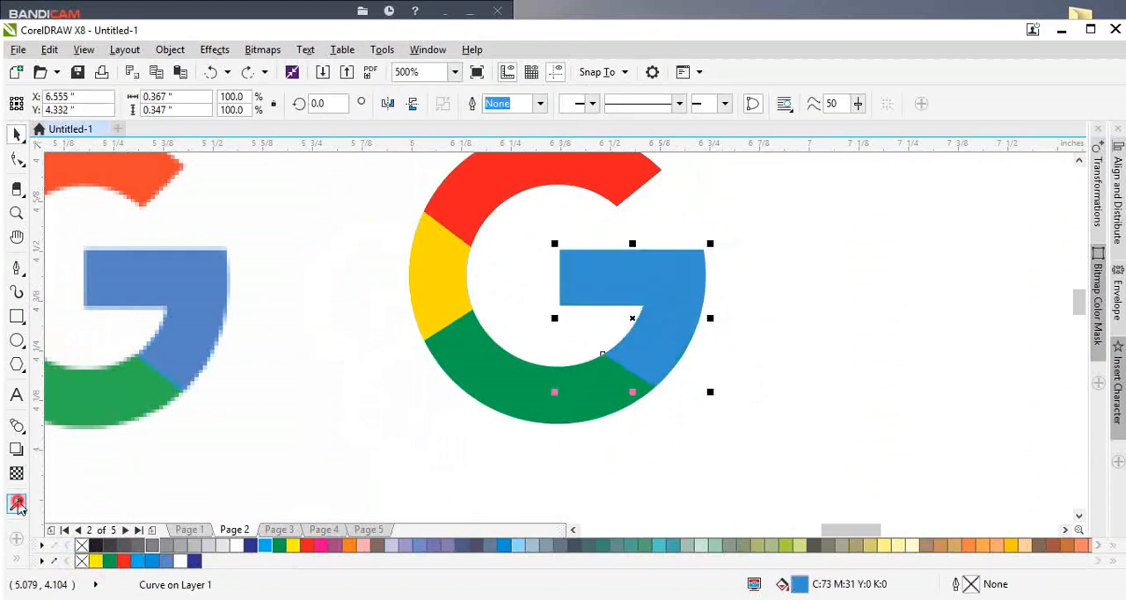
click(18, 504)
click(198, 350)
click(628, 279)
key(space)
scroll(613, 344, down, 2)
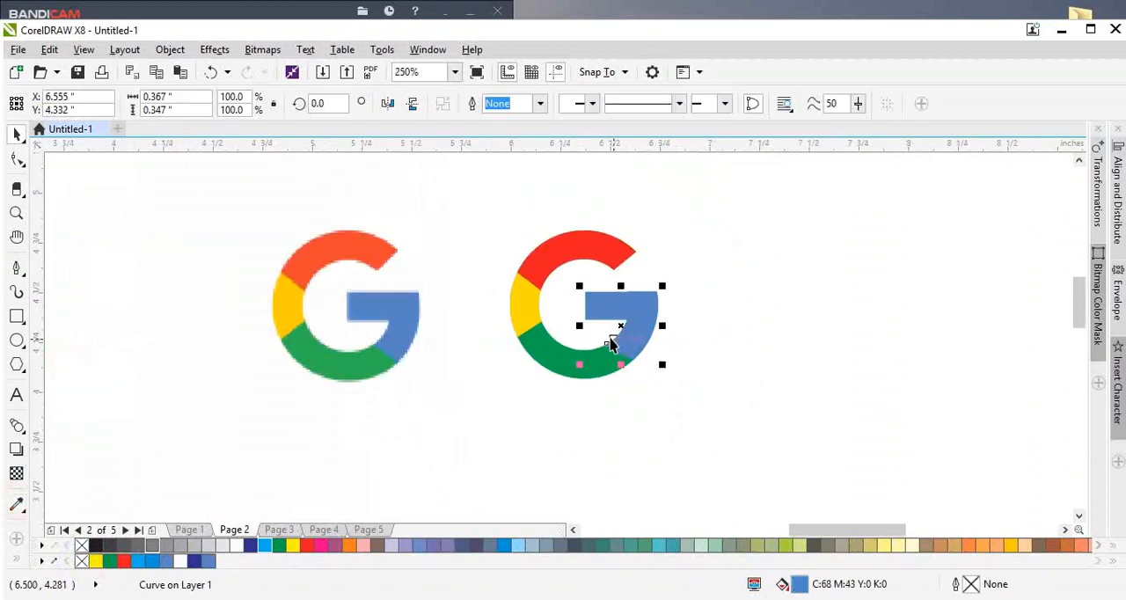
click(711, 425)
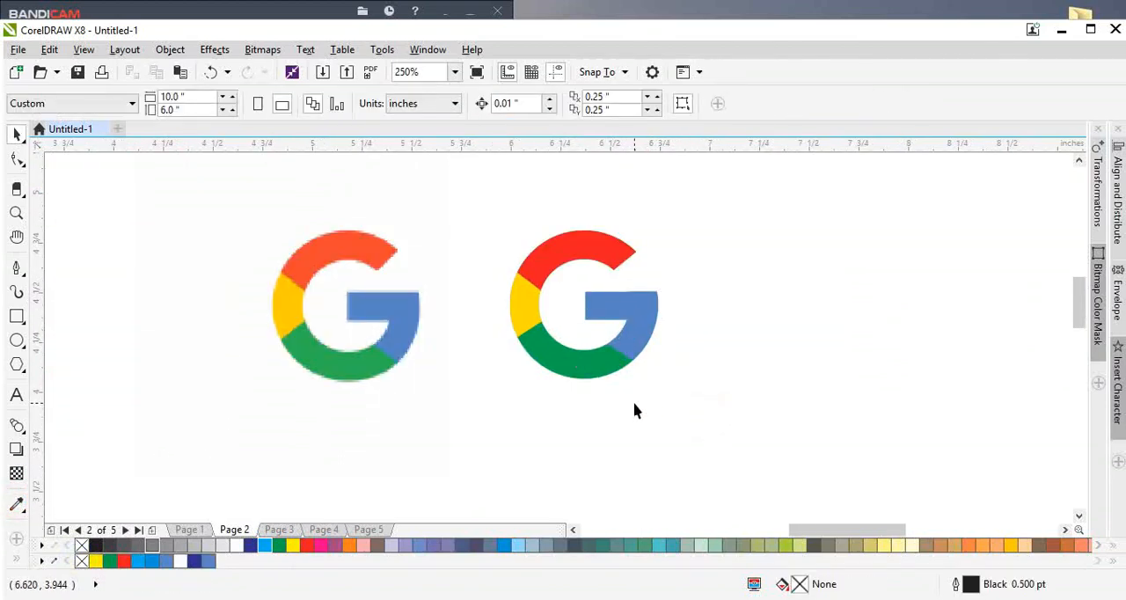
Step: Enlarge the reference G and the rebuilt G together, and reposition both within the page
key(shift+F4)
drag(746, 340, 451, 211)
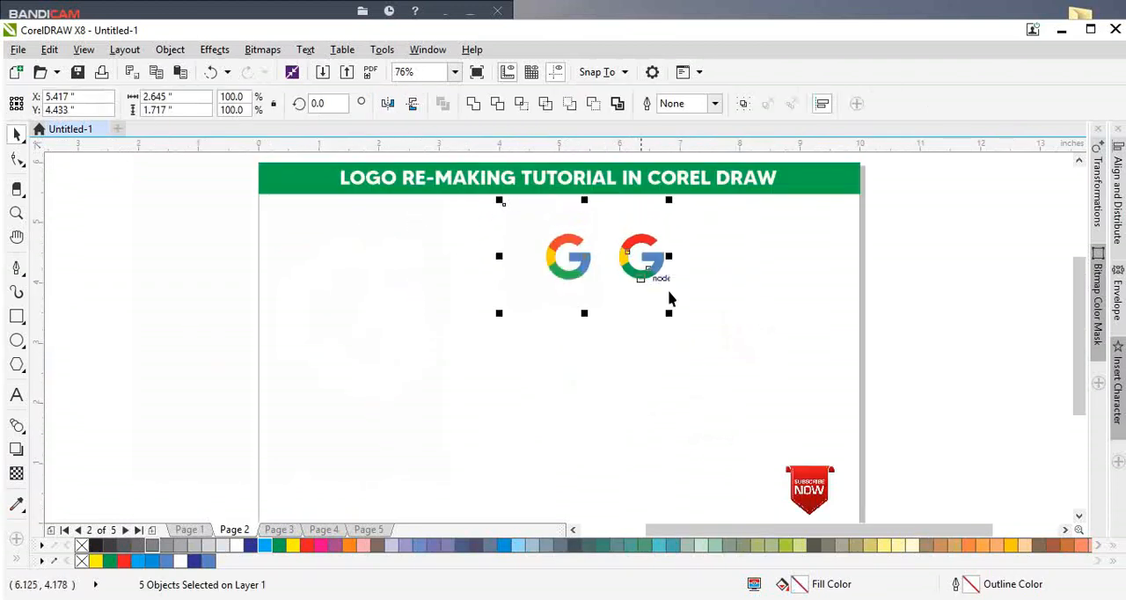
drag(670, 315, 863, 449)
drag(799, 348, 675, 365)
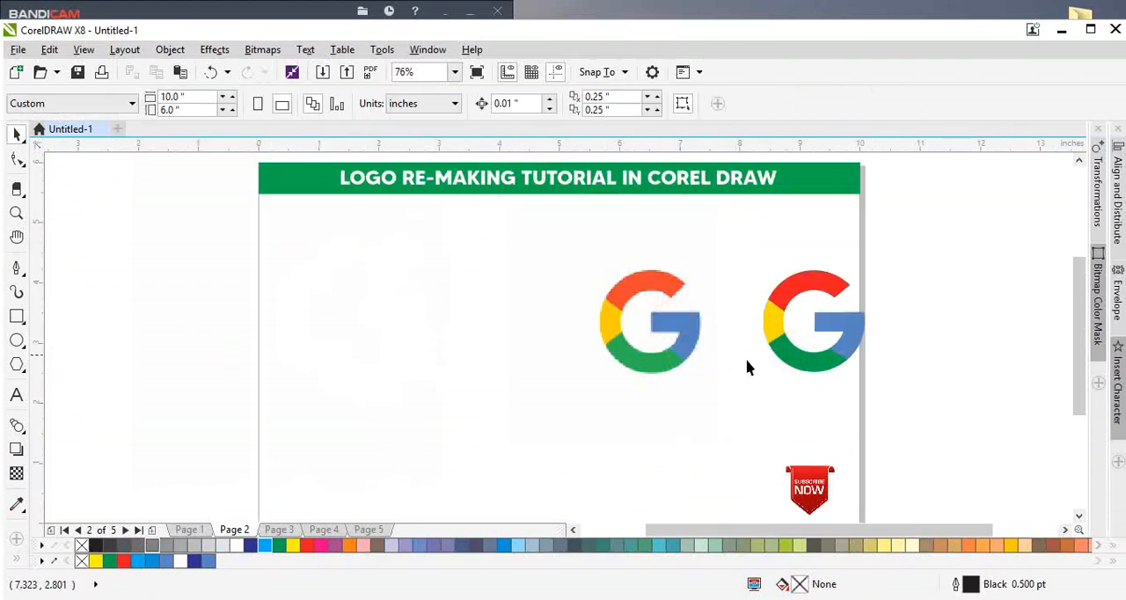
drag(896, 418, 959, 443)
drag(686, 347, 538, 379)
click(874, 383)
Step: Go to page 3 and examine the white ring and inner curves of the Pepsi reference logo
key(Page_Down)
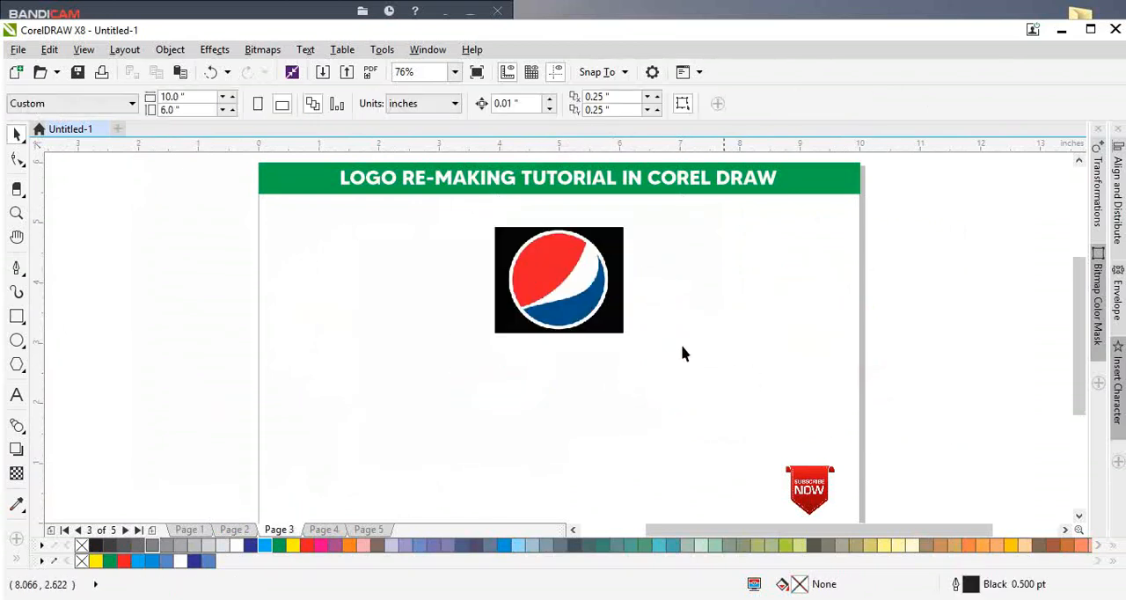
scroll(583, 265, up, 1)
click(583, 262)
key(shift+F2)
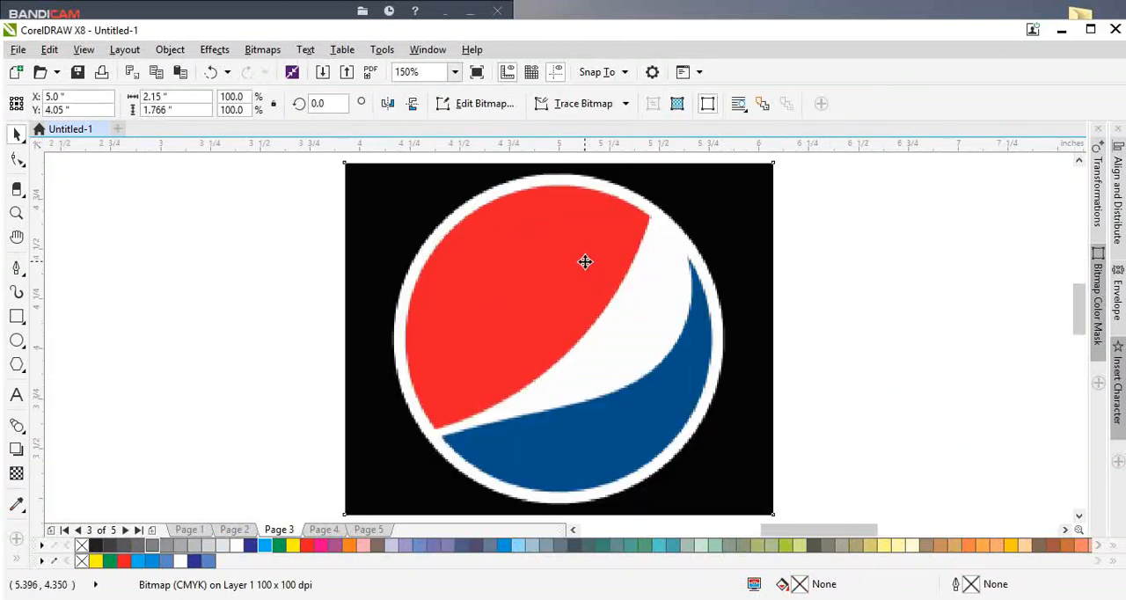
scroll(477, 319, down, 2)
scroll(478, 320, up, 5)
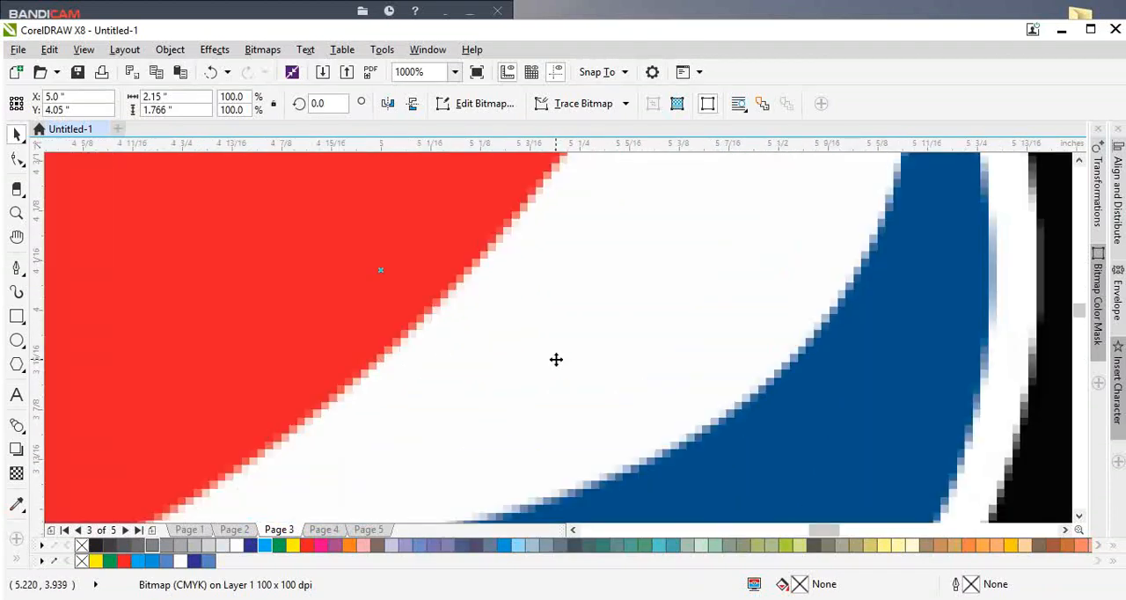
scroll(302, 363, down, 4)
scroll(302, 363, down, 2)
click(478, 327)
scroll(259, 339, up, 2)
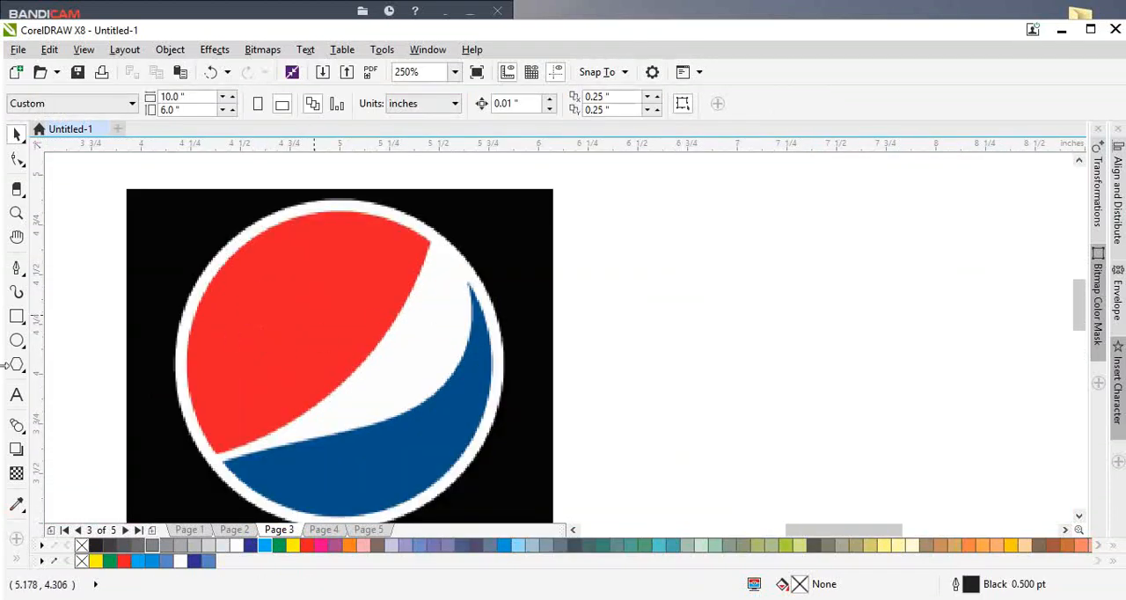
Step: Draw an ellipse over the Pepsi logo and set its size to 2.5 by 2.5 inches
click(16, 342)
drag(217, 203, 712, 516)
click(203, 96)
text(2)
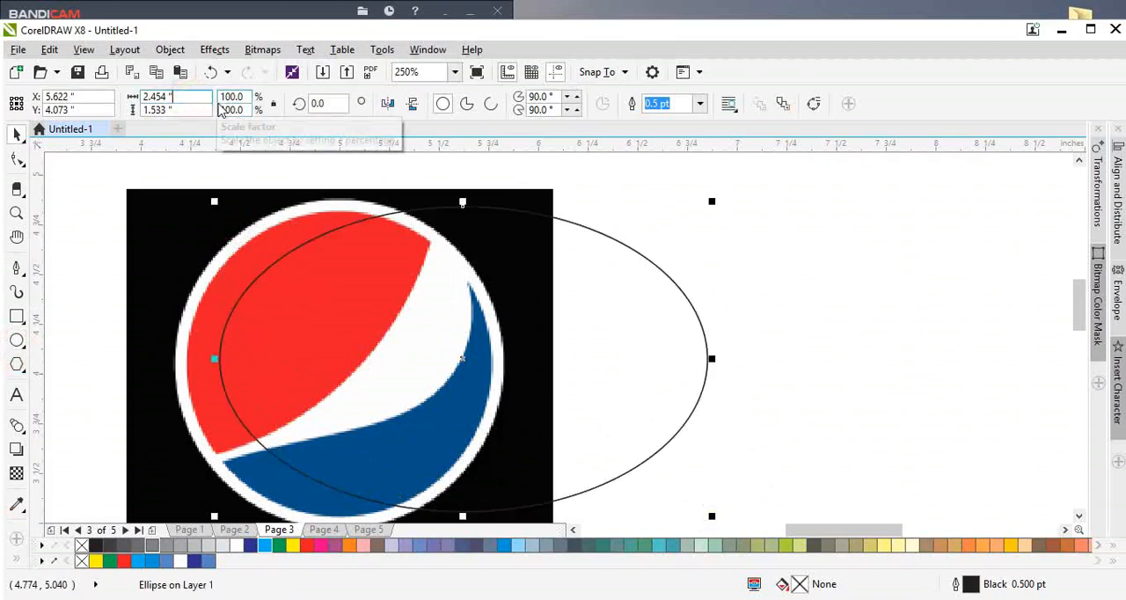
text(.5)
key(Tab)
text(2.5)
key(Return)
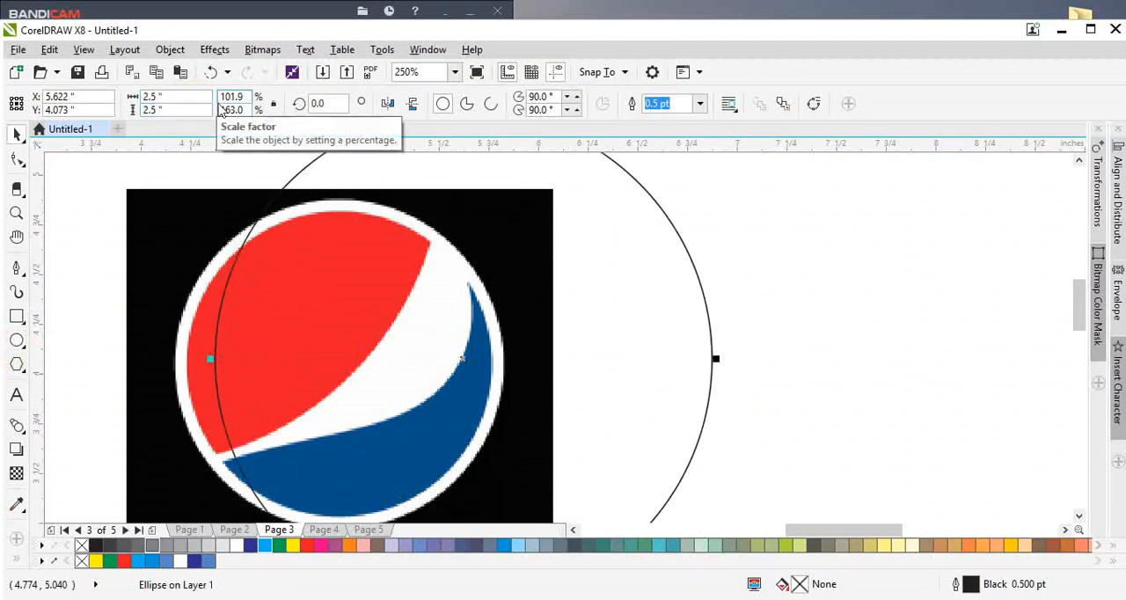
Step: Centre the circle on the Pepsi image and fit concentric circles to the white ring's outer and inner edges, the inner one about 1.52 inches
scroll(671, 294, down, 2)
drag(700, 197, 649, 265)
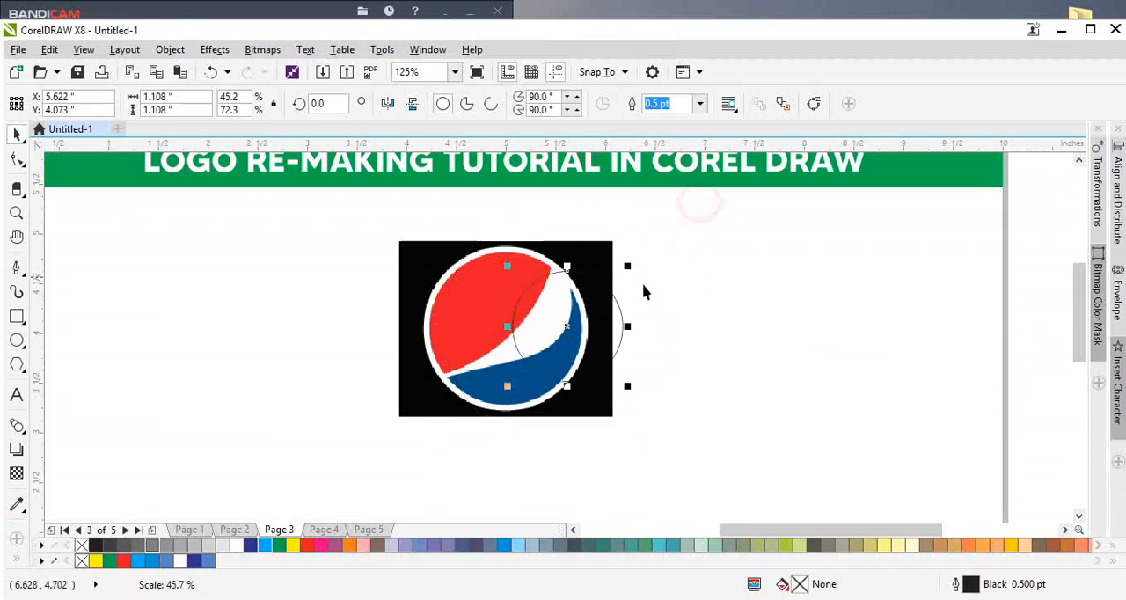
scroll(549, 321, up, 1)
shift+click(405, 322)
key(c)
key(e)
click(568, 316)
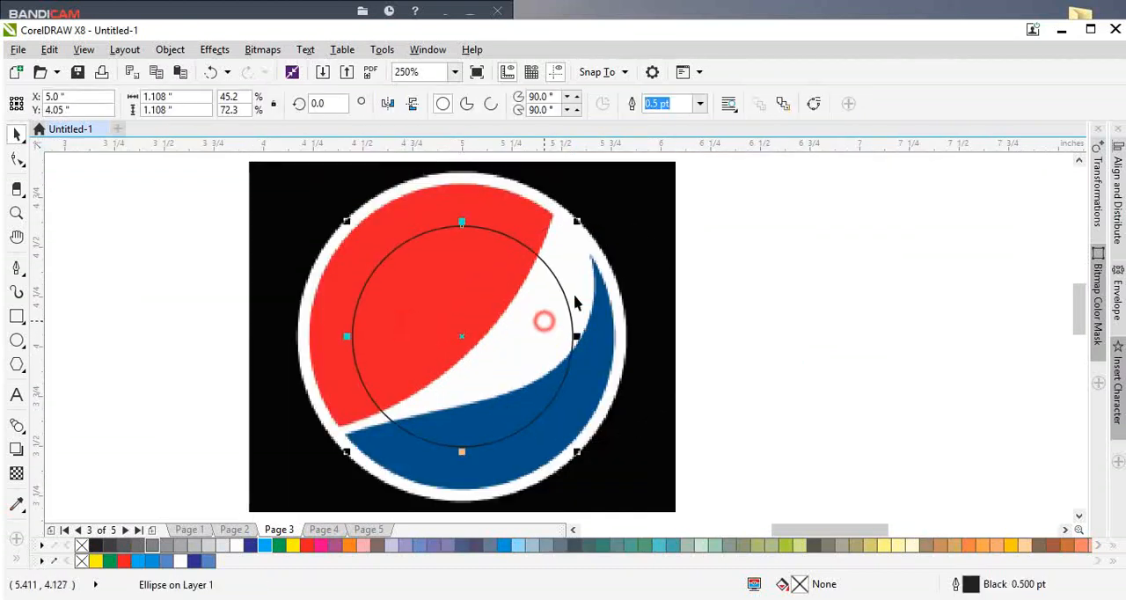
drag(573, 226, 618, 180)
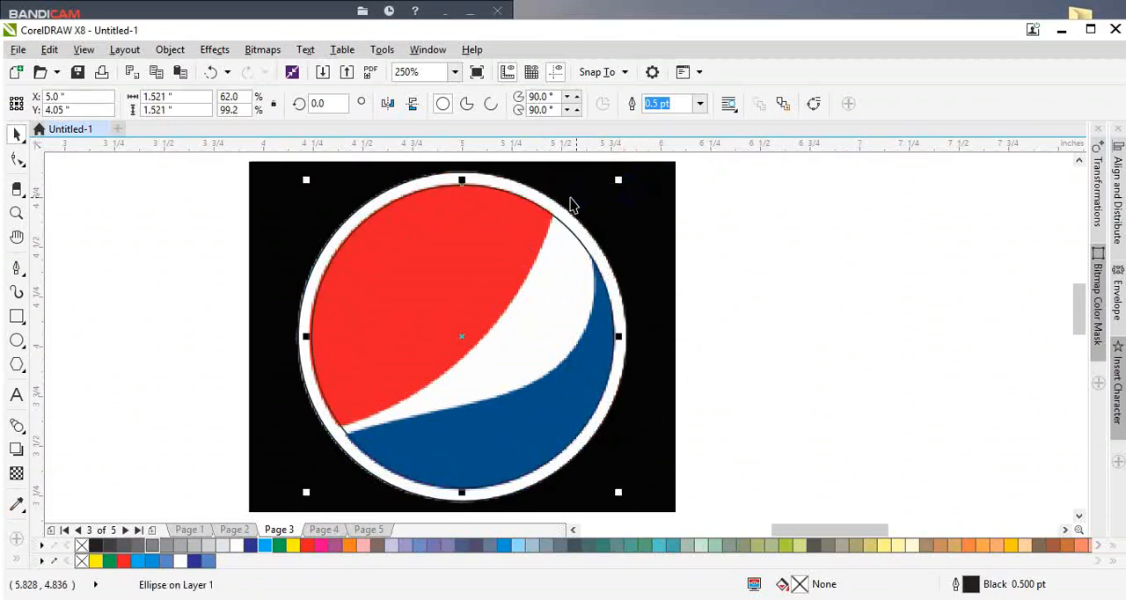
Step: Place a copy of both concentric circles in the empty area beside the Pepsi image
shift+click(542, 193)
drag(542, 200, 940, 248)
click(920, 369)
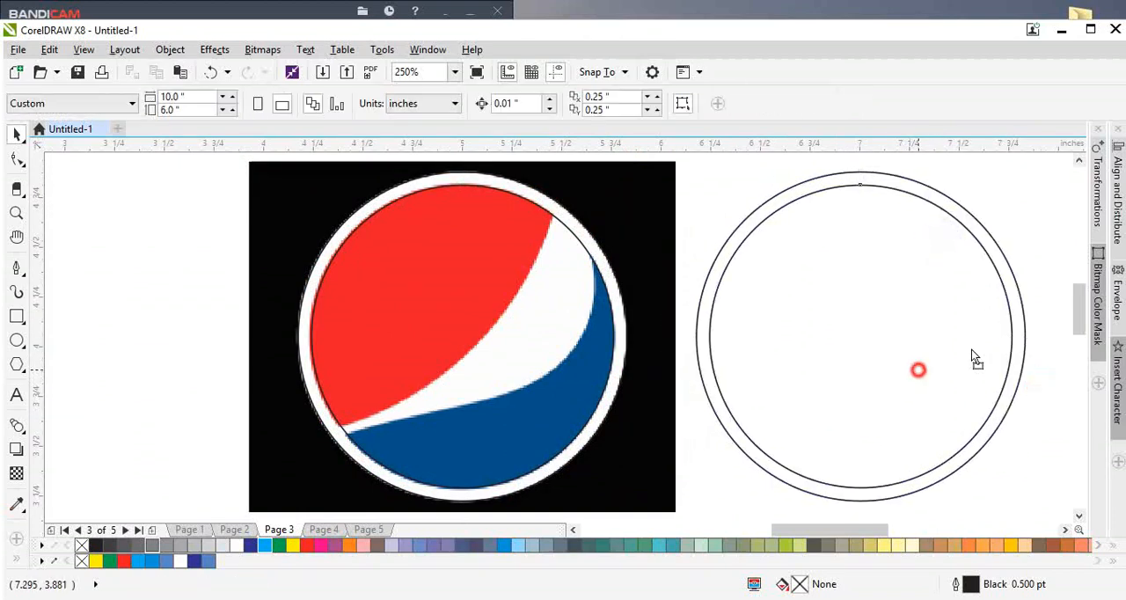
scroll(745, 373, down, 2)
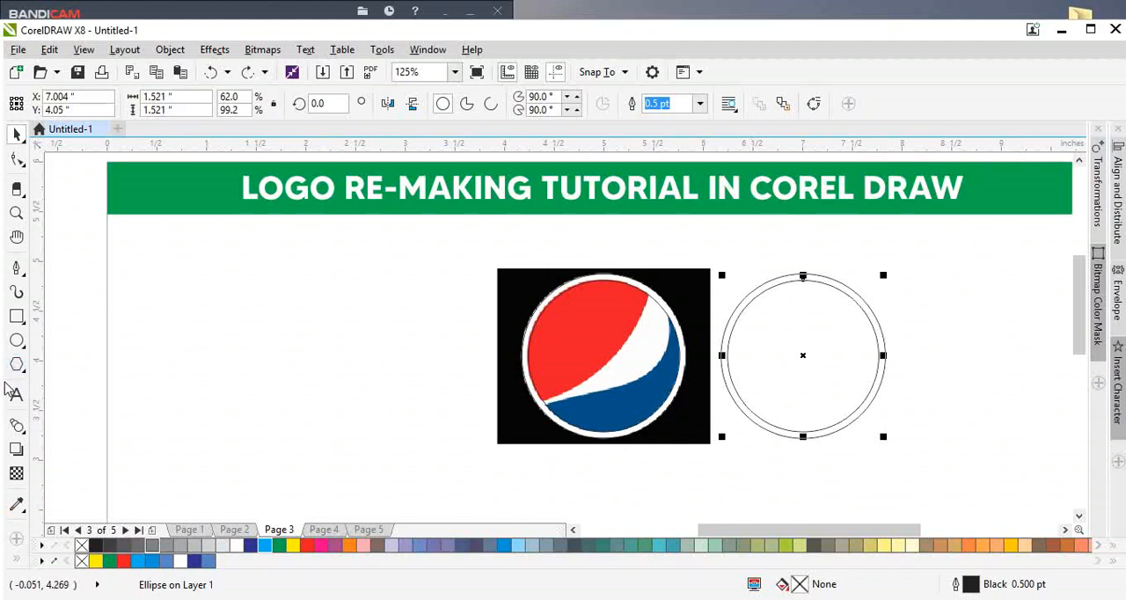
Step: Draw a new circle about 1.62 by 1.61 inches overlapping the upper part of the Pepsi logo
click(18, 368)
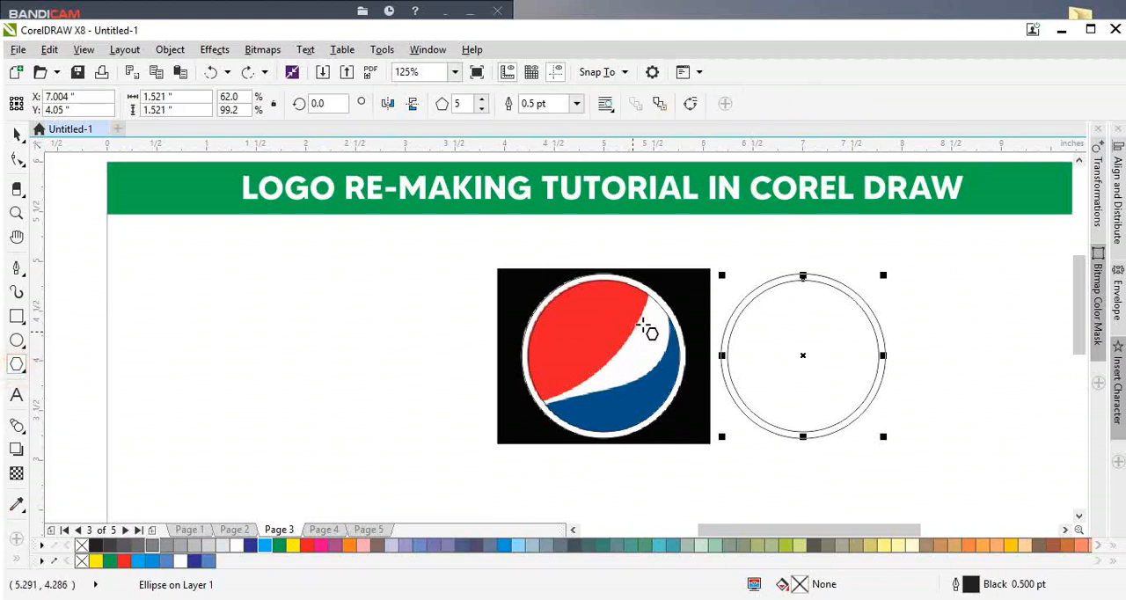
key(space)
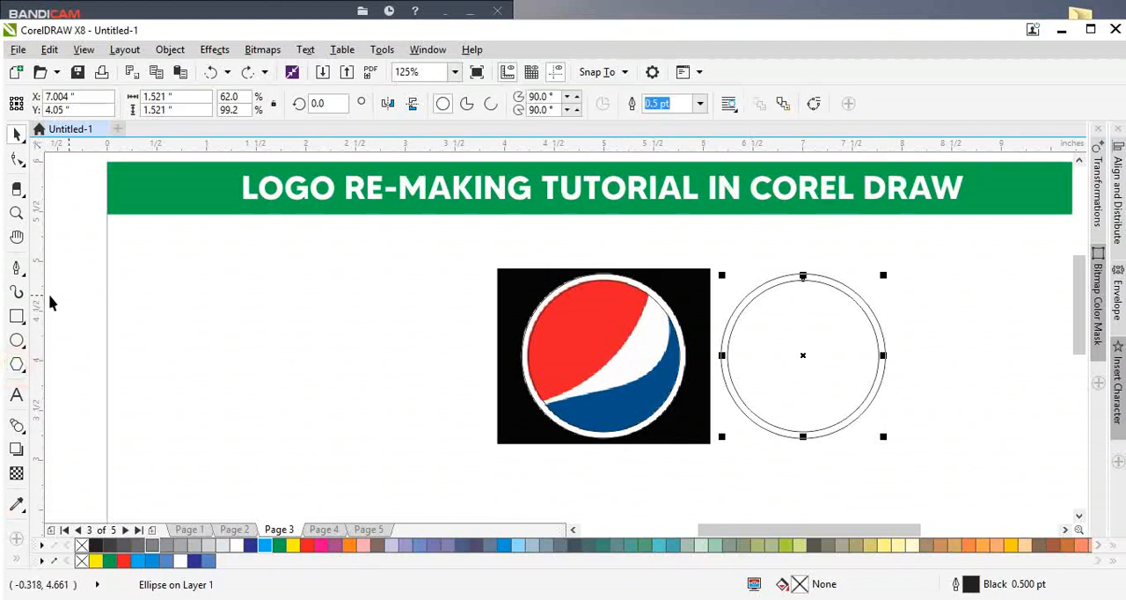
click(18, 341)
drag(464, 241, 626, 402)
key(space)
scroll(637, 247, up, 2)
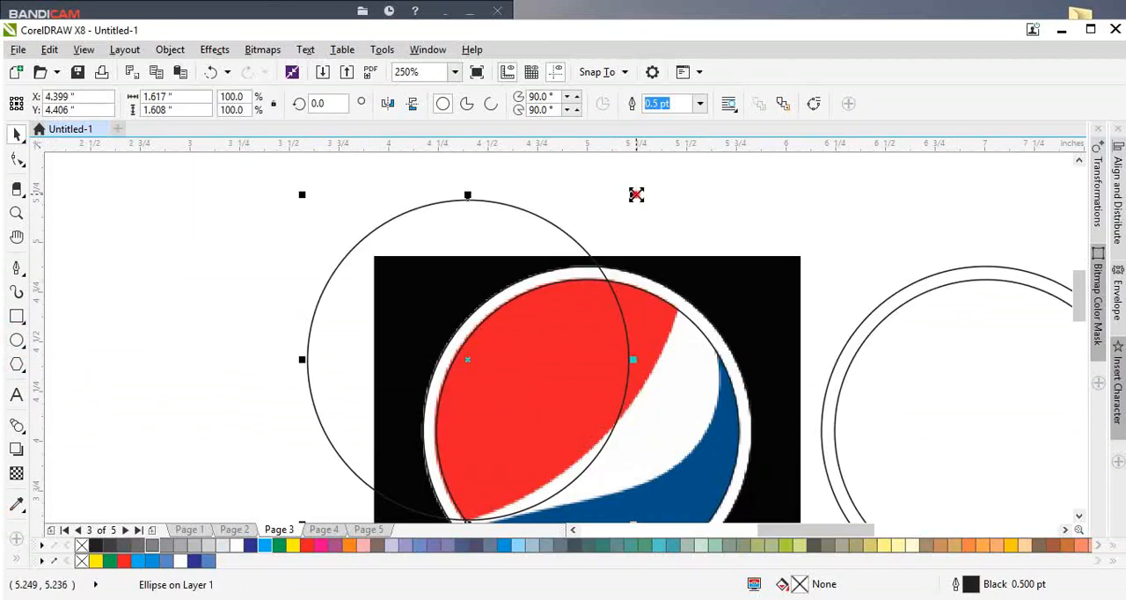
Step: Enlarge the new circle to about 2.53 by 2.52 inches and move it so its edge follows the red section's inner curve
drag(636, 194, 744, 128)
scroll(615, 203, down, 1)
scroll(597, 278, up, 1)
drag(575, 296, 577, 259)
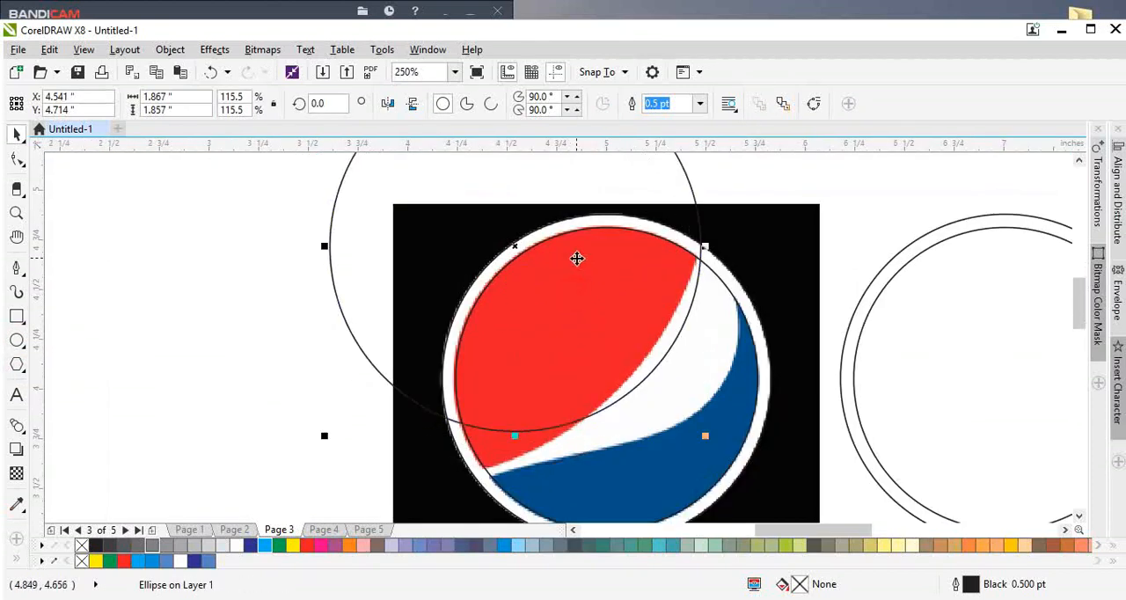
scroll(576, 258, down, 1)
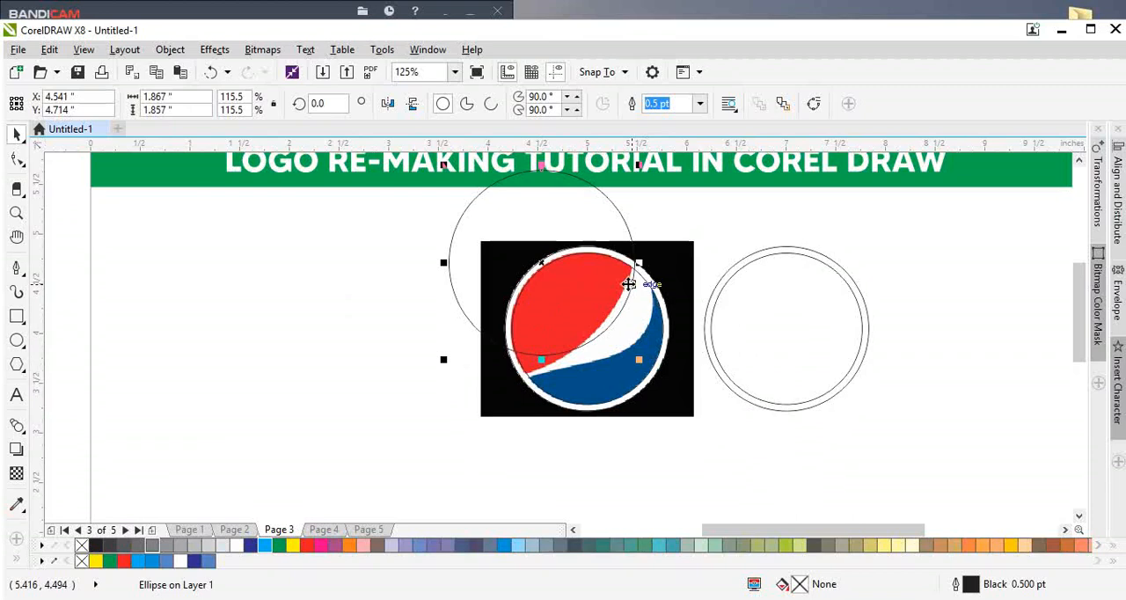
drag(441, 358, 378, 424)
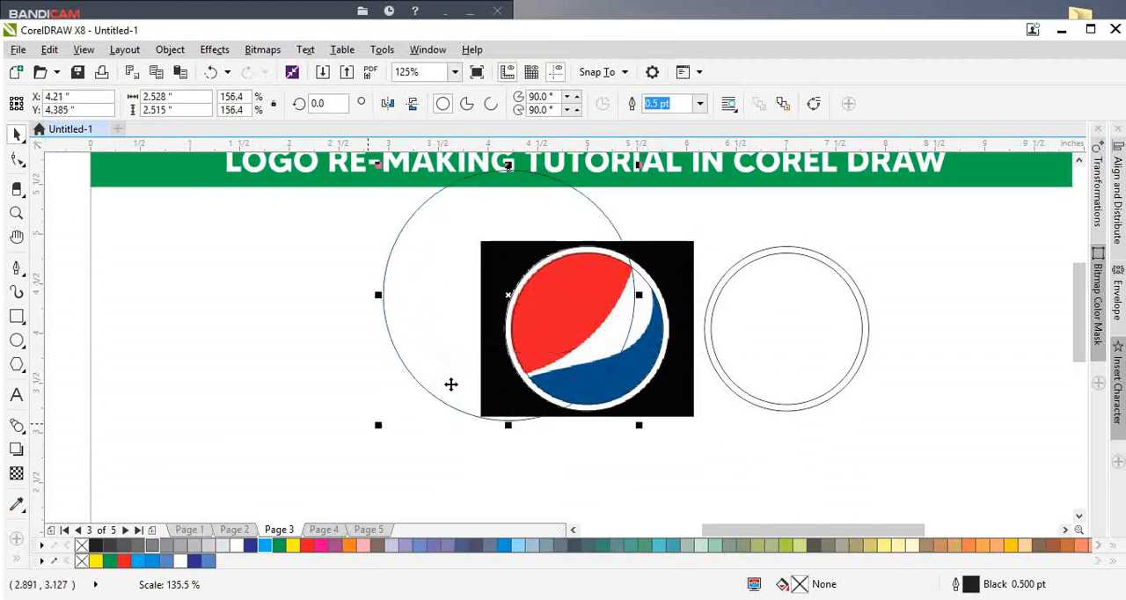
drag(495, 341, 480, 297)
scroll(532, 303, down, 2)
scroll(549, 266, up, 2)
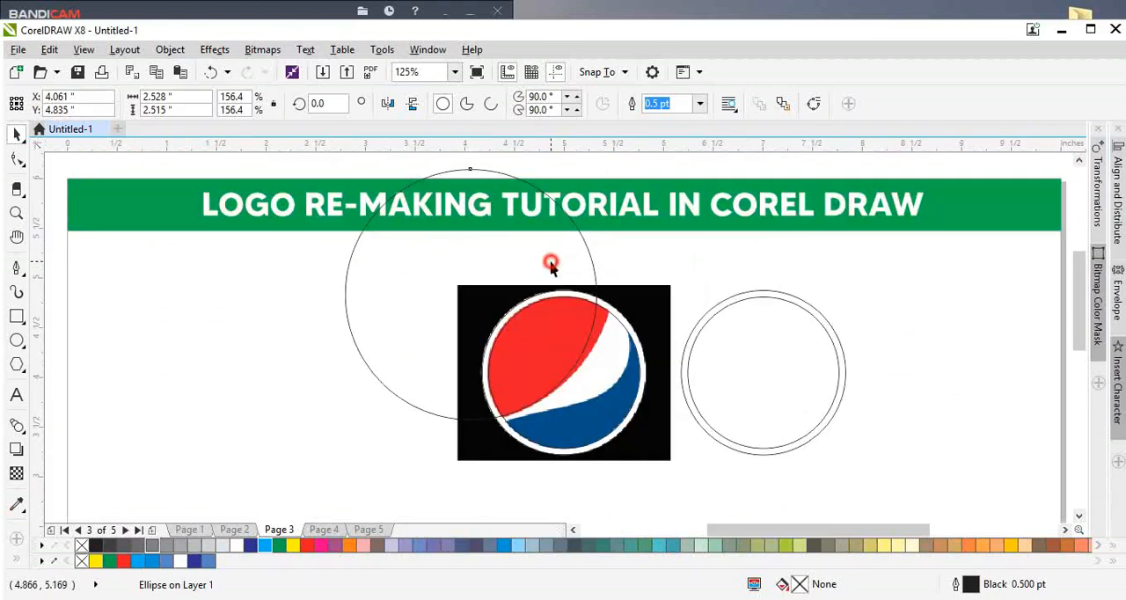
Step: Skew the large circle slightly sideways, to about 2.55 inches wide, so its edge matches the red section's curve
click(477, 183)
drag(471, 164, 501, 187)
scroll(559, 305, up, 2)
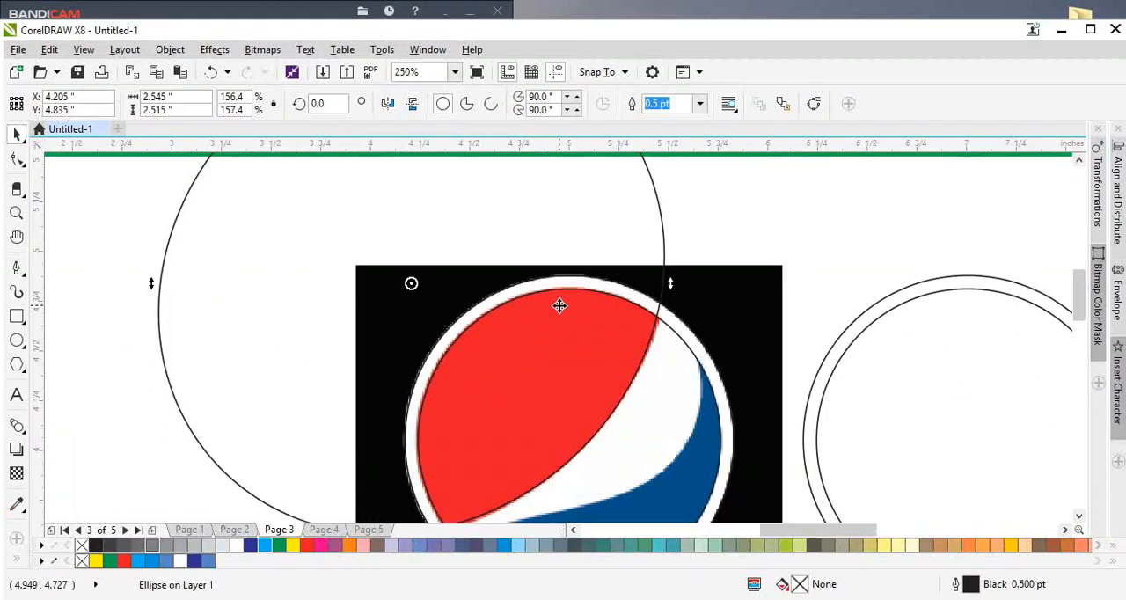
scroll(560, 301, down, 2)
scroll(488, 176, up, 1)
drag(487, 191, 491, 197)
scroll(512, 250, down, 2)
scroll(519, 306, up, 1)
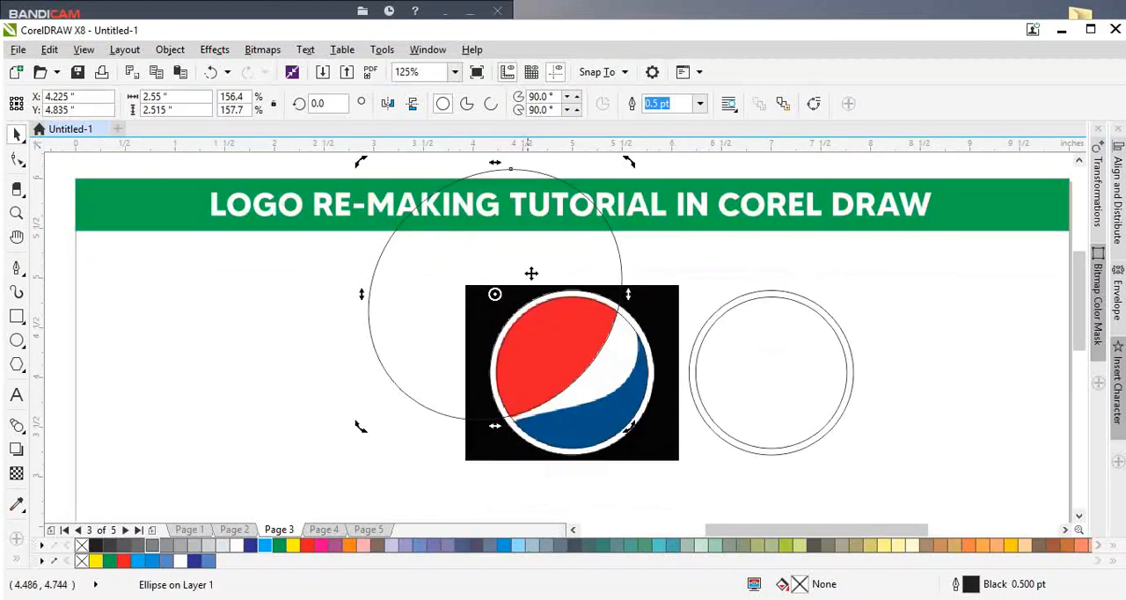
click(531, 278)
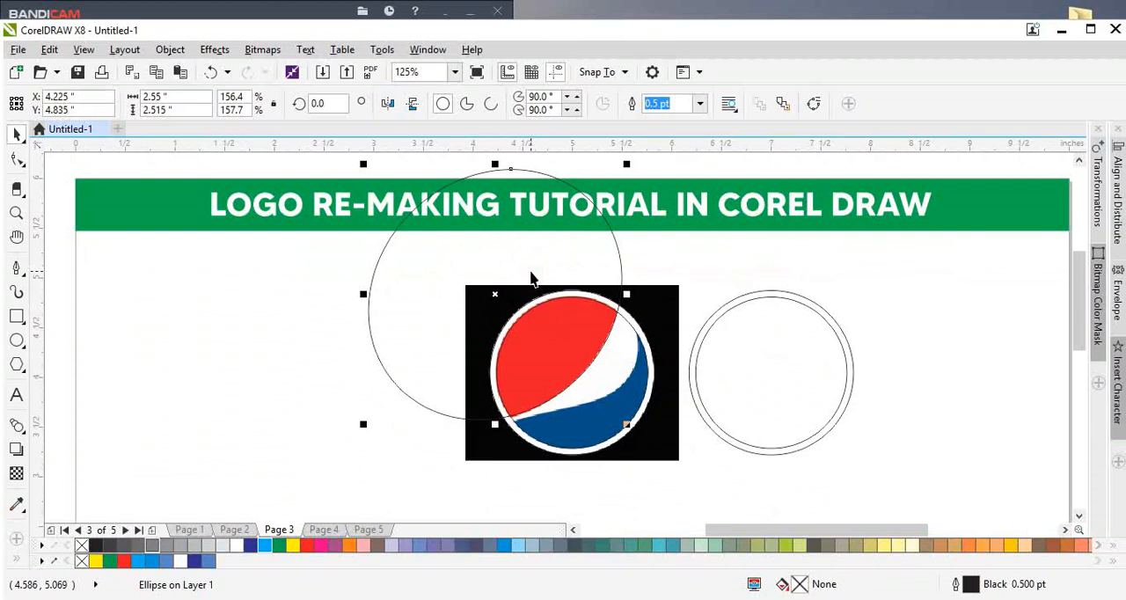
click(531, 275)
drag(531, 271, 701, 302)
key(Escape)
scroll(626, 389, up, 1)
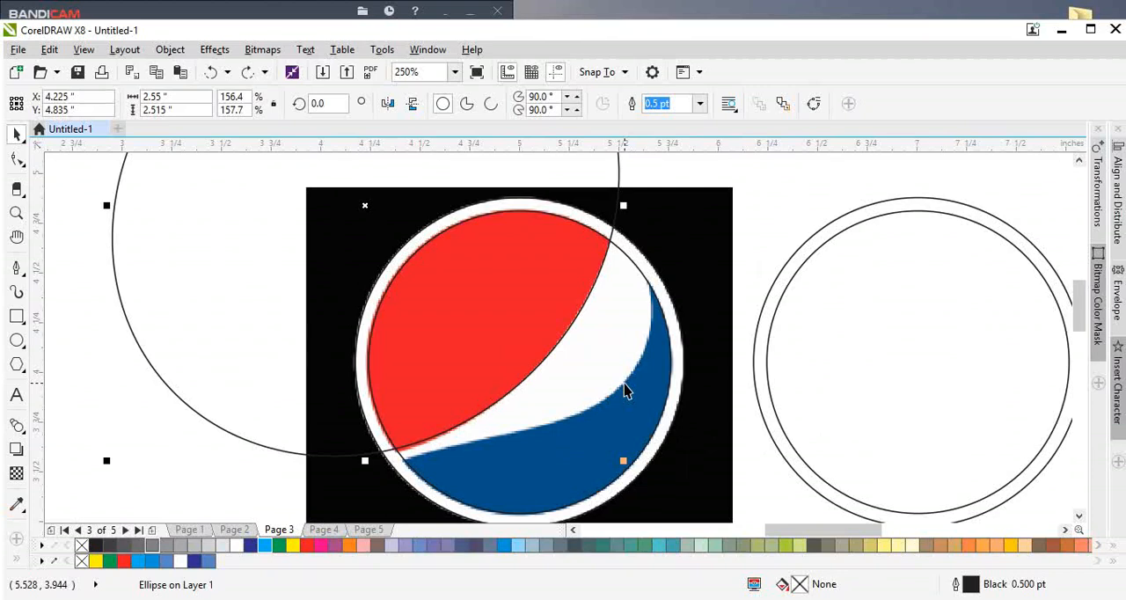
scroll(483, 383, down, 1)
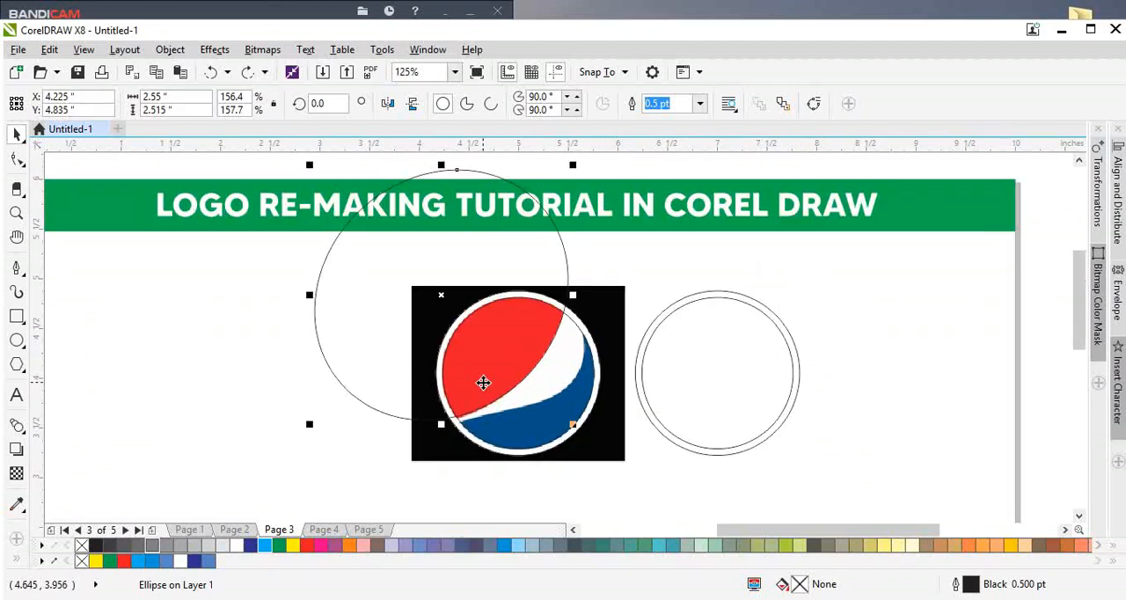
Step: Align the inner circle of the copied pair to the Pepsi image's vertical centre line
shift+click(720, 326)
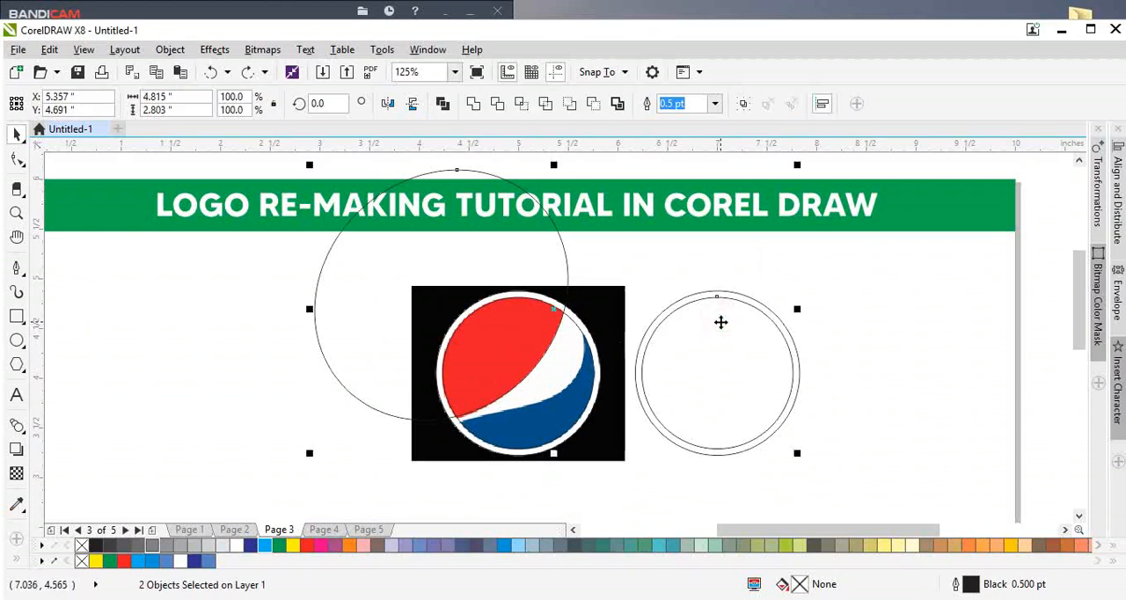
click(900, 366)
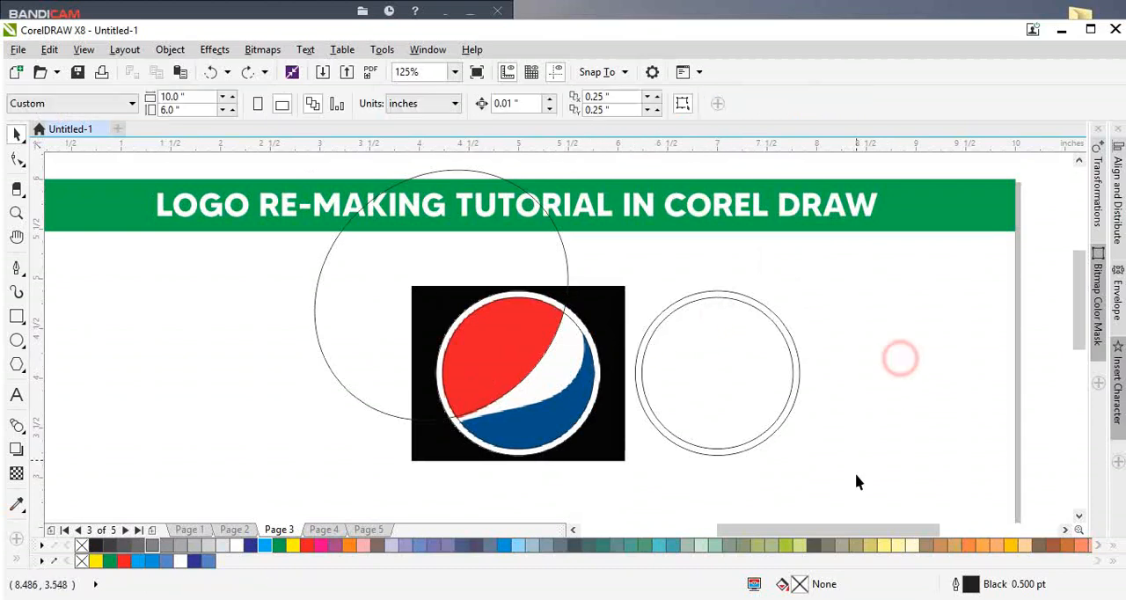
drag(854, 473, 635, 275)
shift+click(603, 300)
key(c)
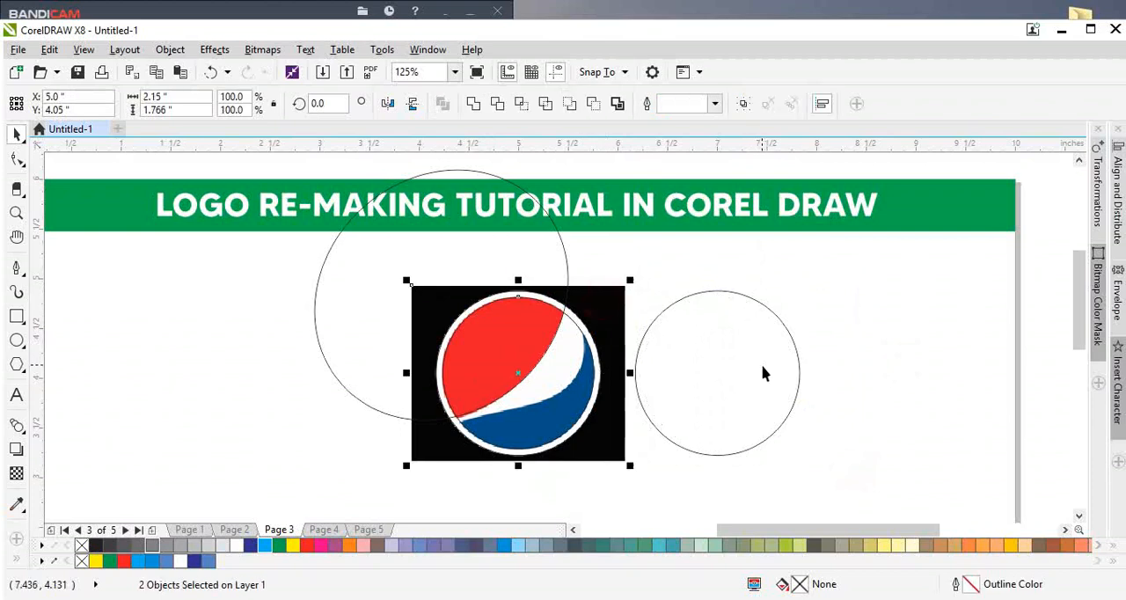
Step: Align the outer circle of the copied pair to the Pepsi image's vertical centre line
click(761, 364)
scroll(643, 349, up, 1)
shift+click(568, 302)
key(c)
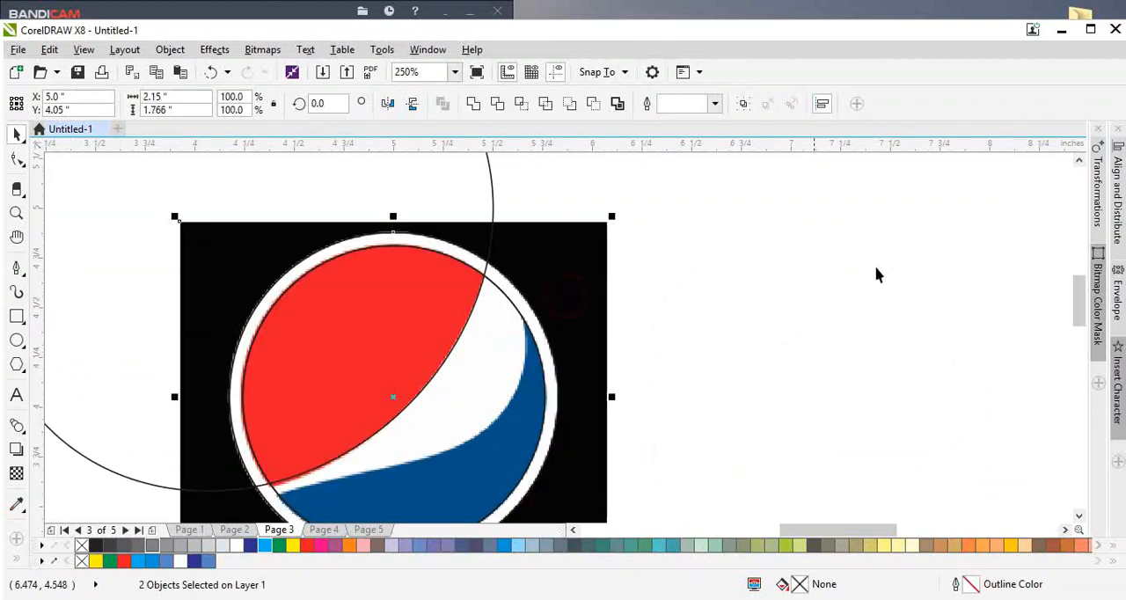
Step: Intersect the inner circle with the large overlapping circle and delete the large circle
click(882, 266)
scroll(476, 267, down, 1)
click(487, 290)
scroll(489, 279, up, 1)
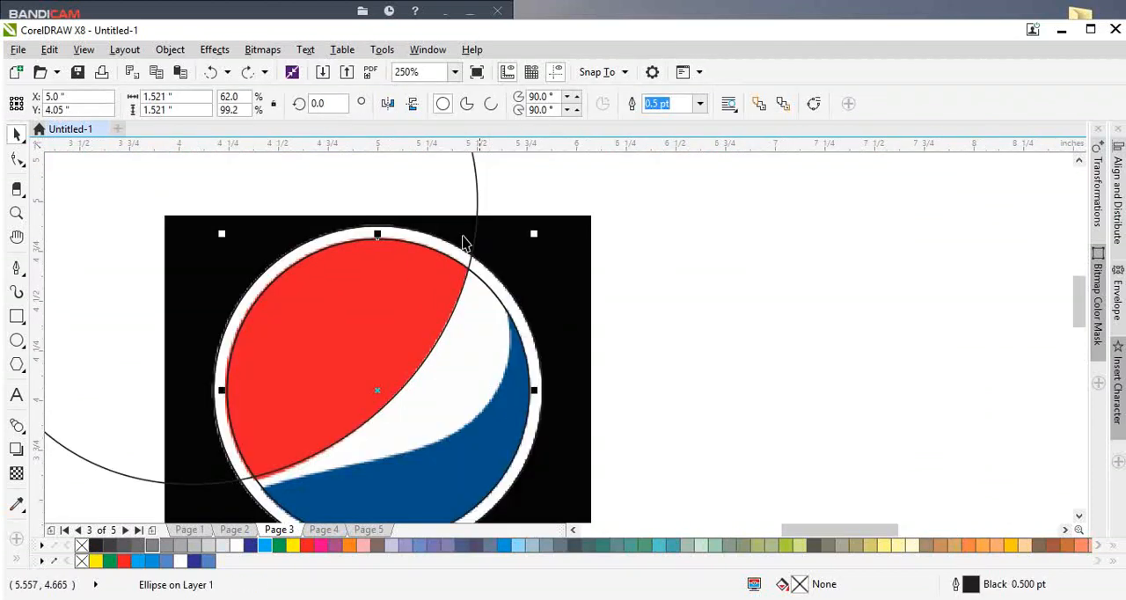
click(459, 229)
shift+click(482, 324)
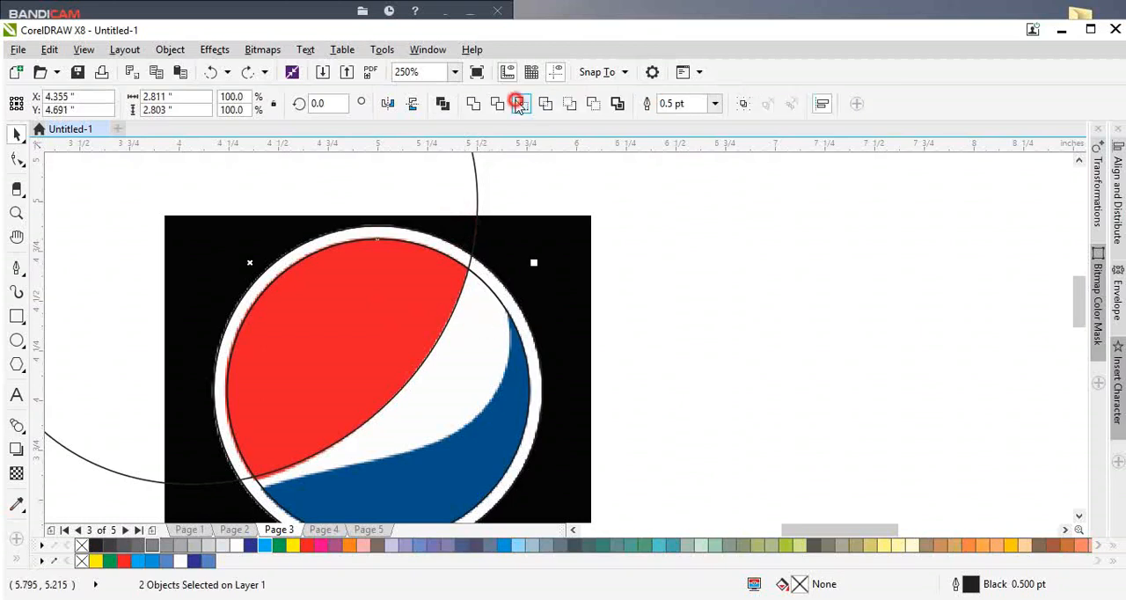
click(517, 104)
click(673, 278)
click(363, 183)
scroll(415, 215, down, 1)
key(Delete)
Step: Move the drawn shapes off the Pepsi image to its right side, and fill the intersected piece red with no outline
drag(605, 432, 289, 206)
drag(372, 276, 596, 303)
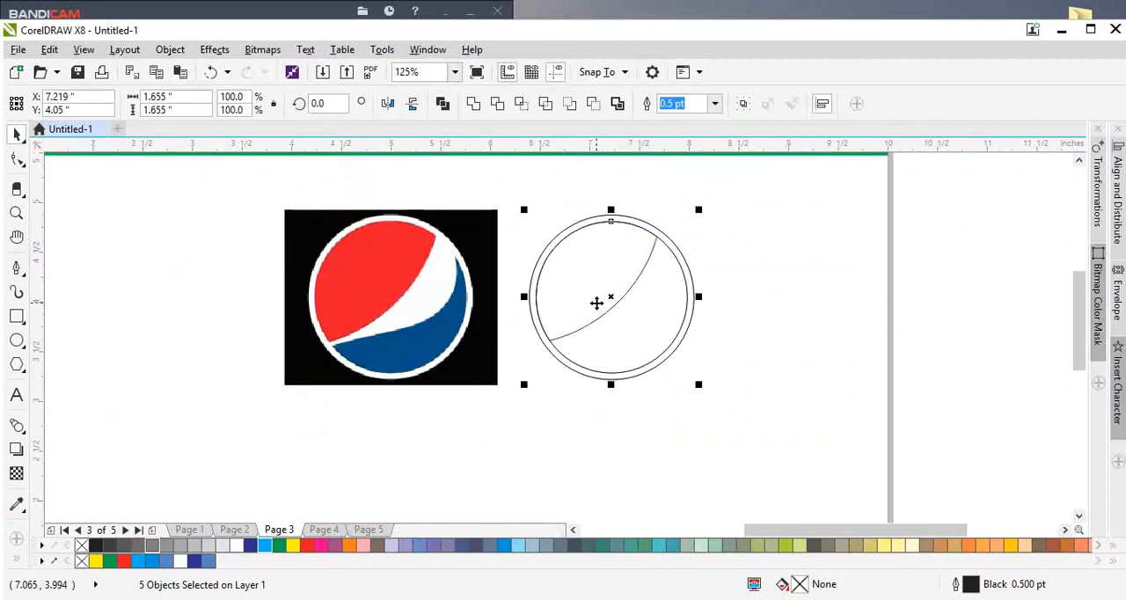
click(741, 385)
click(546, 293)
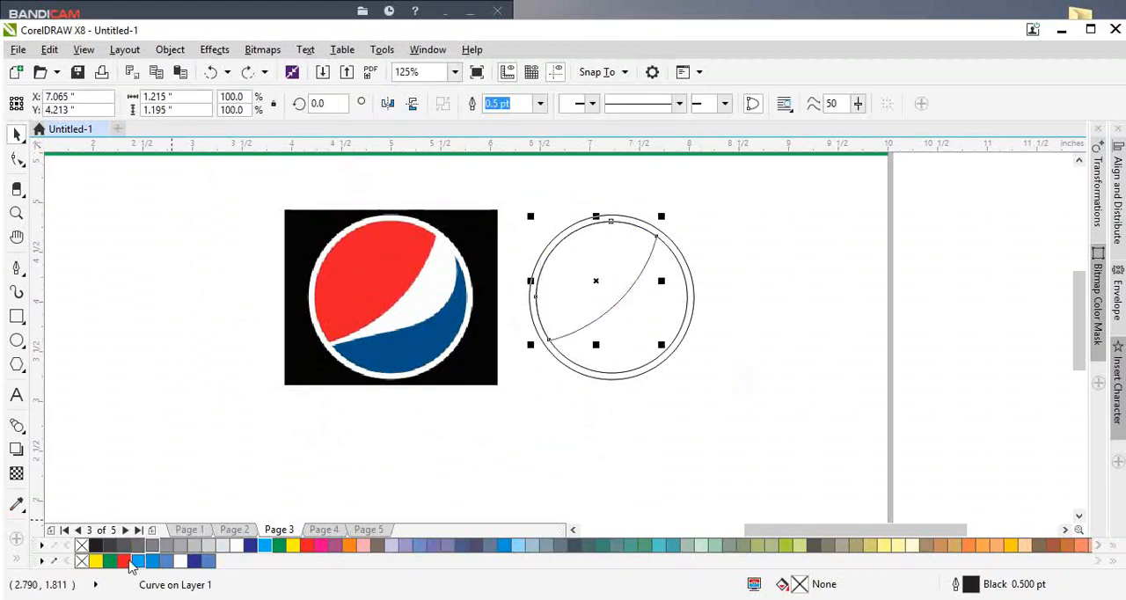
click(124, 561)
right_click(81, 562)
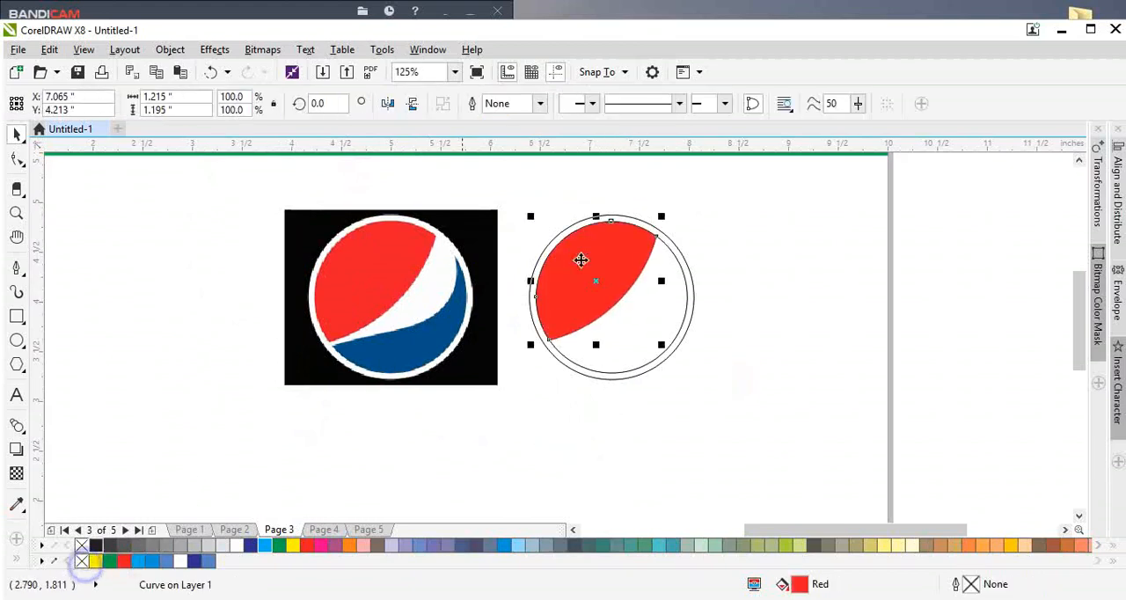
Step: Fill the outer circle of the new Pepsi logo with white
click(625, 216)
drag(645, 219, 657, 234)
key(ctrl+z)
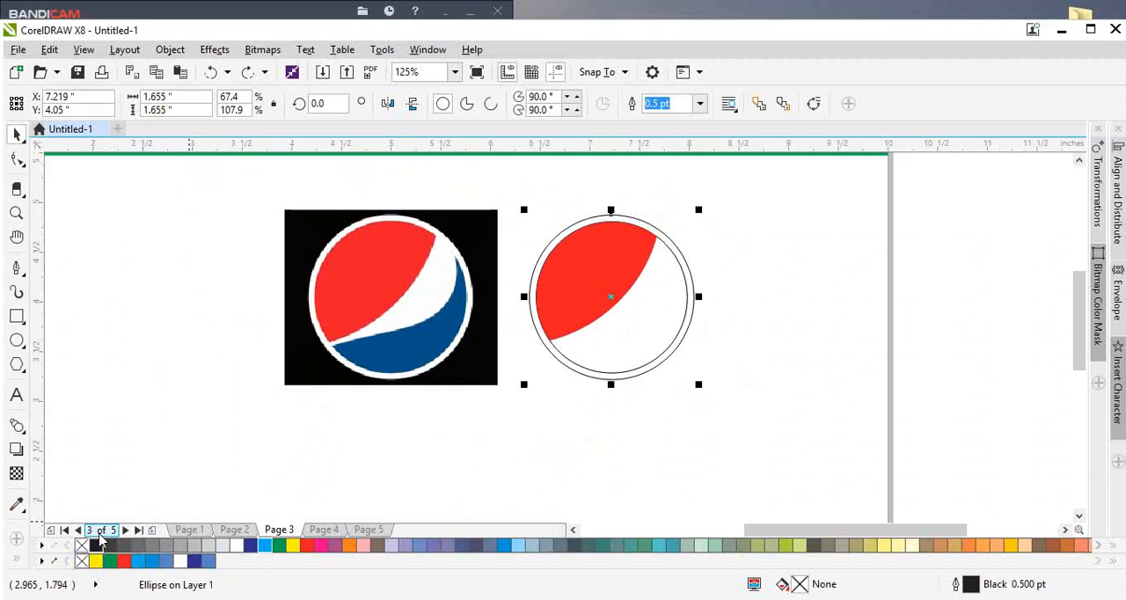
click(180, 560)
click(708, 369)
drag(575, 311, 589, 289)
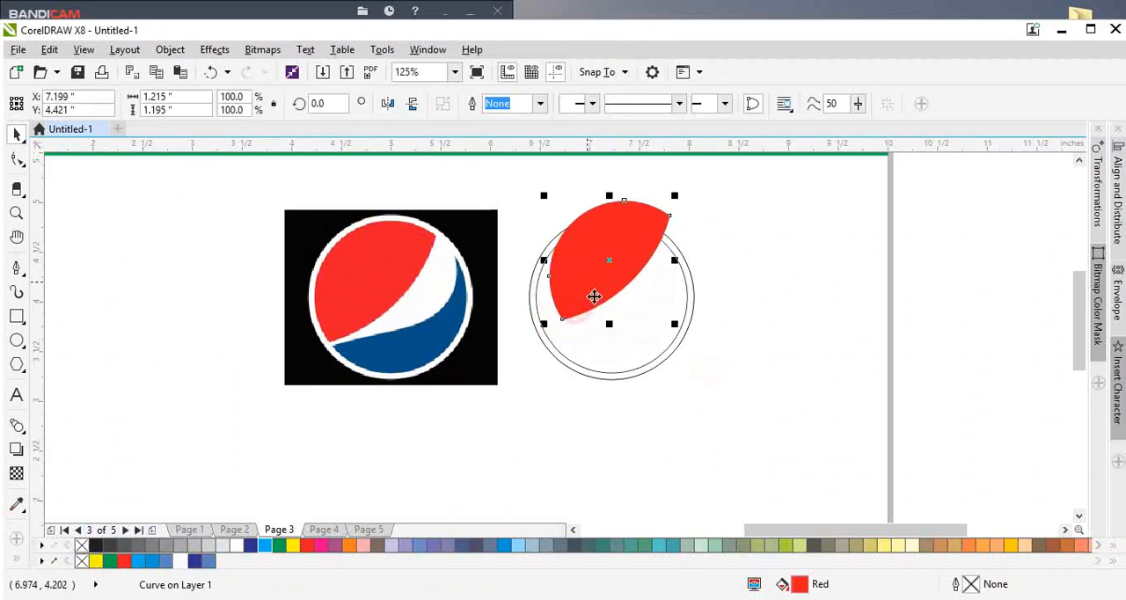
key(ctrl+z)
Step: Copy the red section, mirror the copy both ways and align it to the inner circle's bottom and right edges
scroll(622, 315, up, 1)
scroll(653, 316, down, 1)
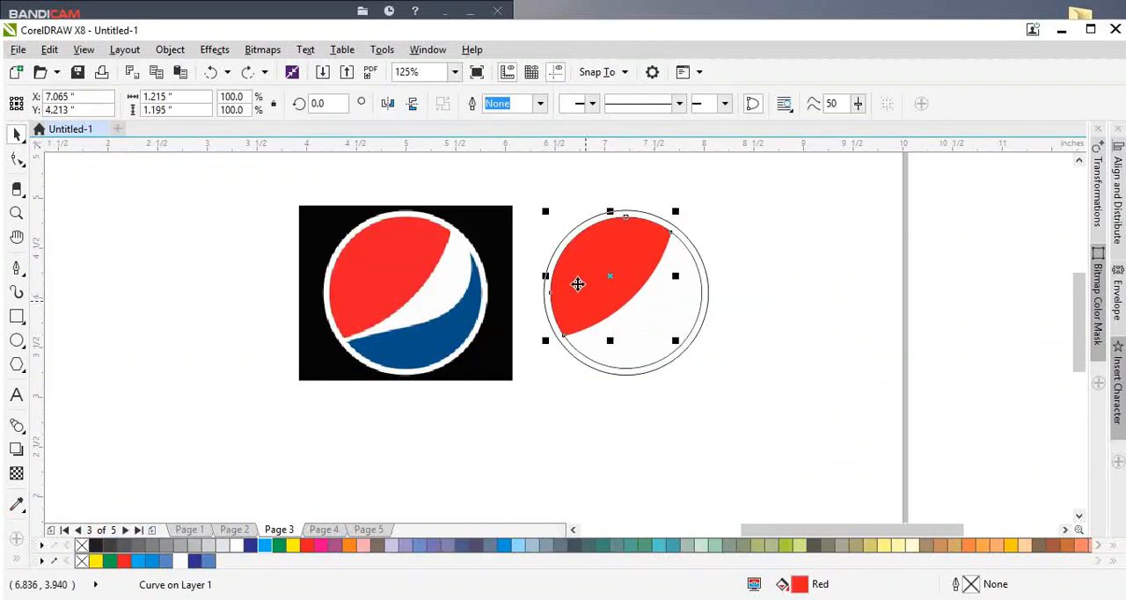
scroll(578, 284, up, 1)
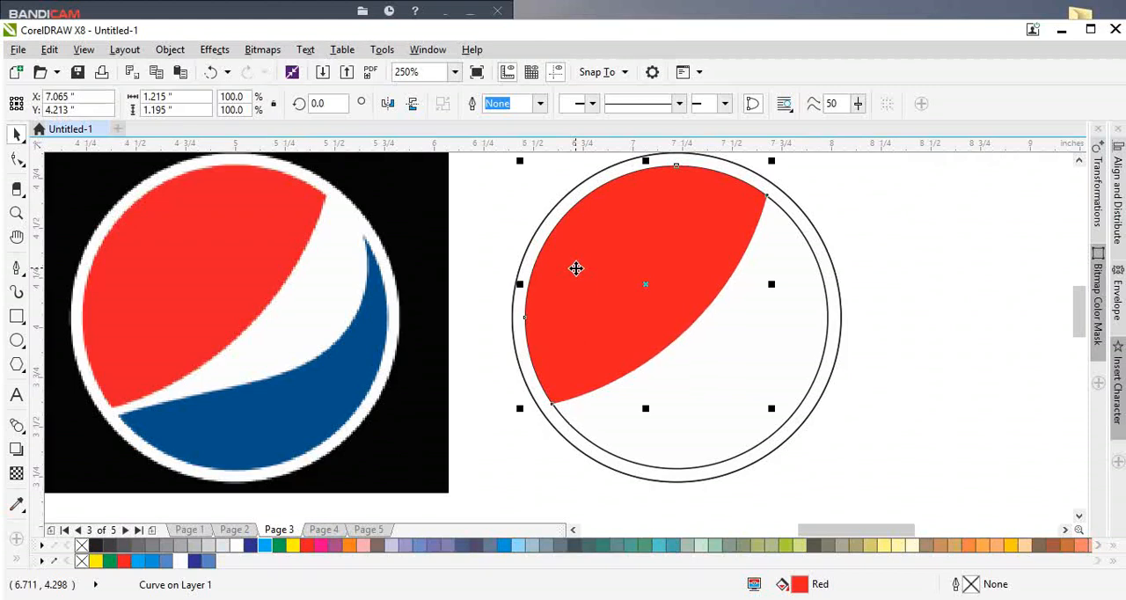
click(412, 104)
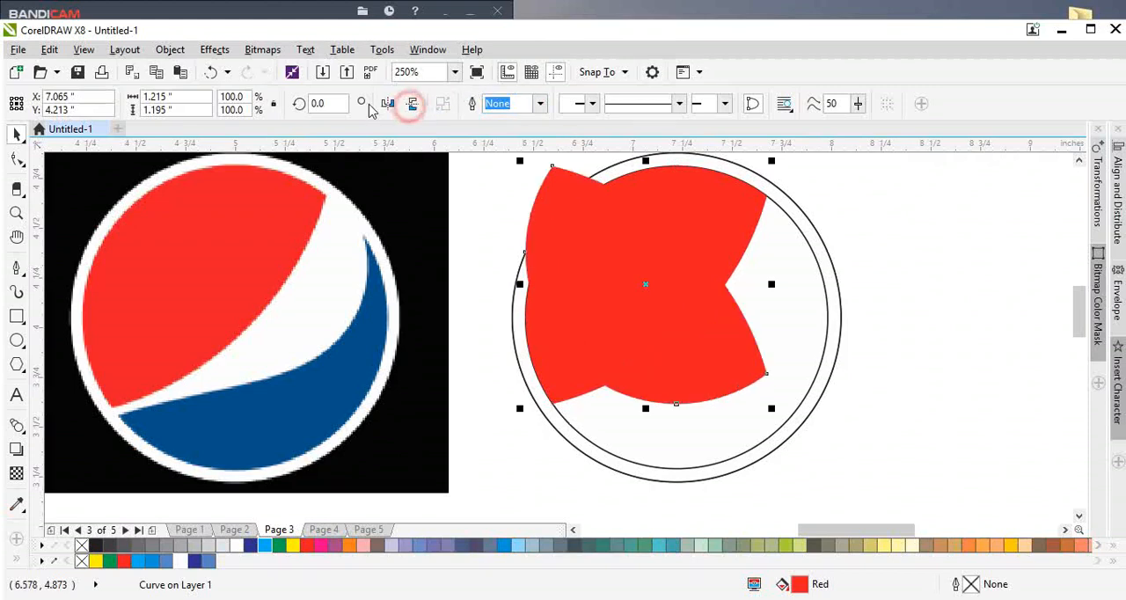
click(387, 104)
shift+click(777, 375)
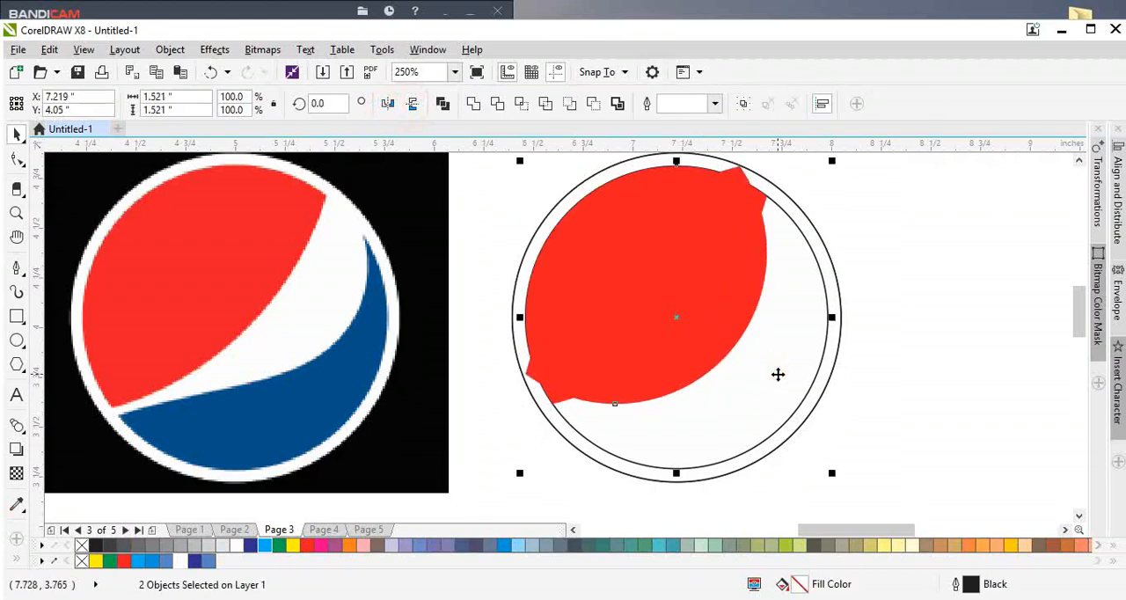
key(b)
key(r)
Step: Reshape the mirrored copy's inner edge and its lower-left corner to resemble the blue section's wave
key(F10)
click(704, 364)
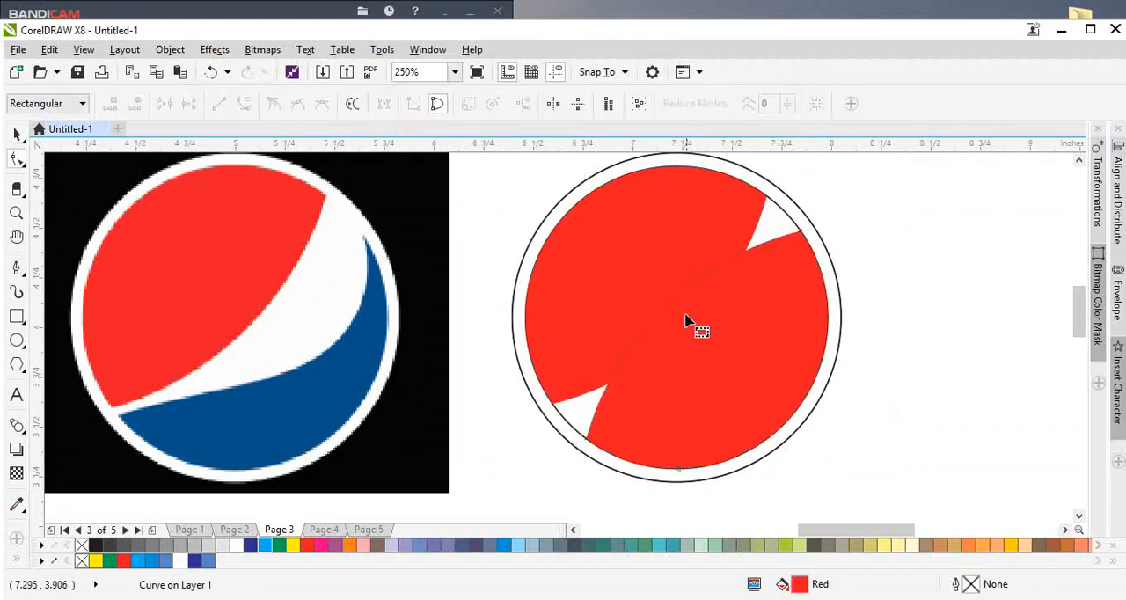
drag(679, 295, 734, 368)
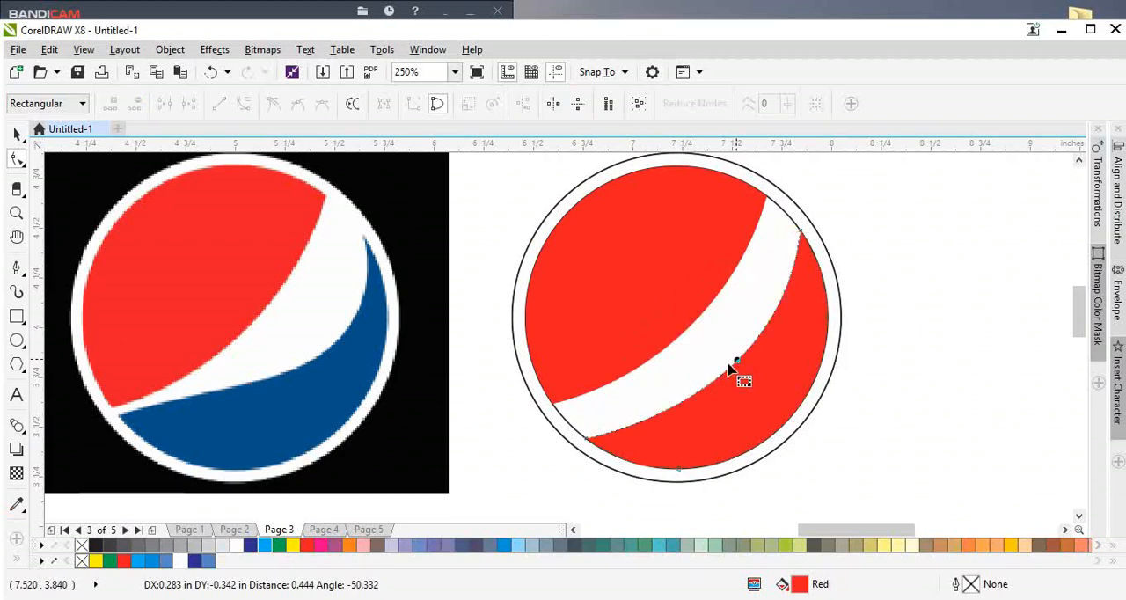
mouse_move(579, 437)
mouse_down()
mouse_move(557, 410)
mouse_move(583, 431)
mouse_up()
scroll(616, 468, up, 1)
double_click(598, 438)
drag(530, 388, 531, 397)
scroll(648, 414, down, 3)
scroll(703, 367, up, 1)
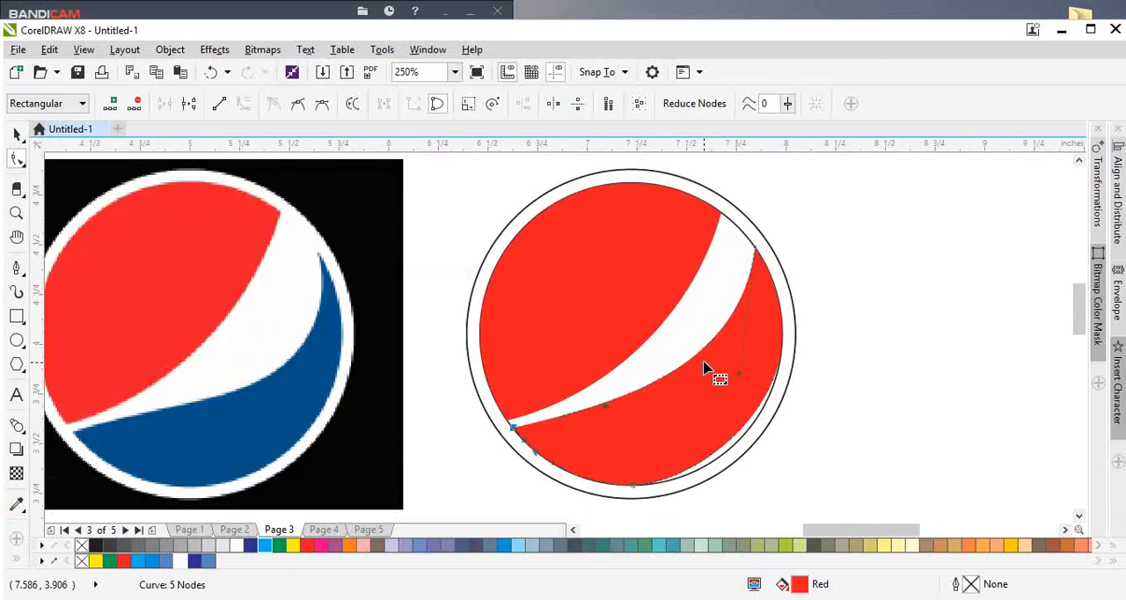
Step: Try to bend the mirrored copy's outer edge onto the inner circle, and delete the copy
key(space)
drag(734, 368, 749, 370)
key(ctrl+z)
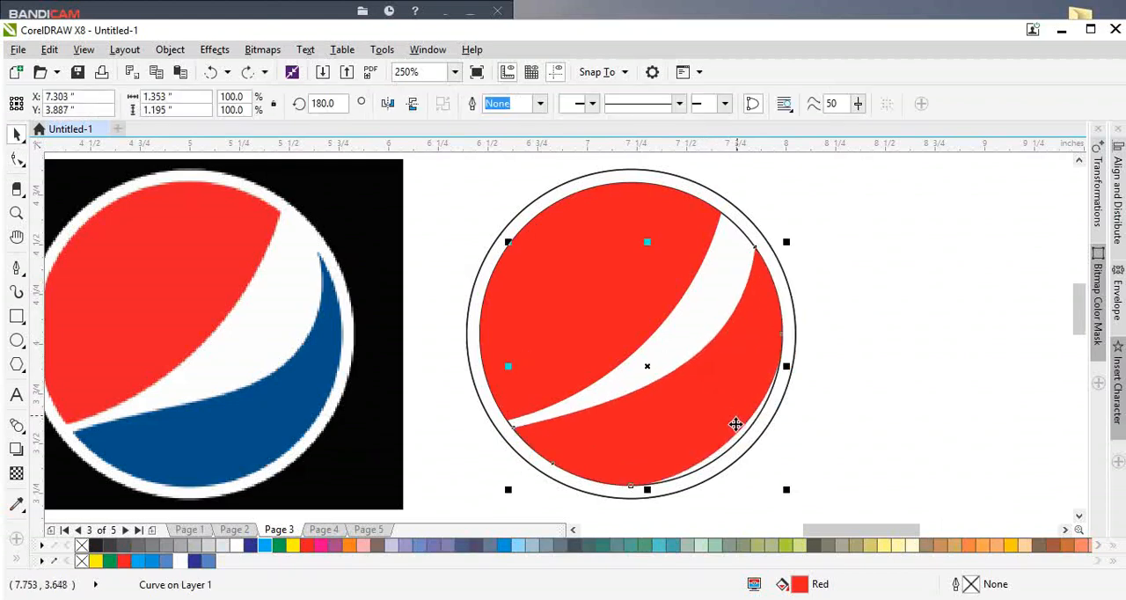
key(space)
drag(728, 451, 730, 453)
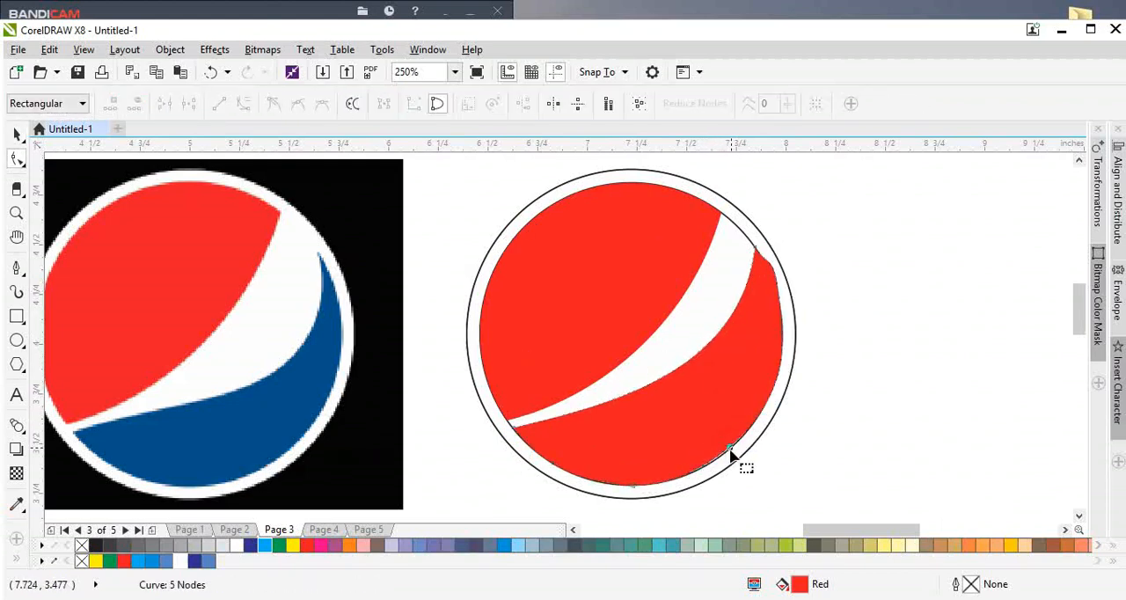
key(space)
scroll(747, 365, down, 1)
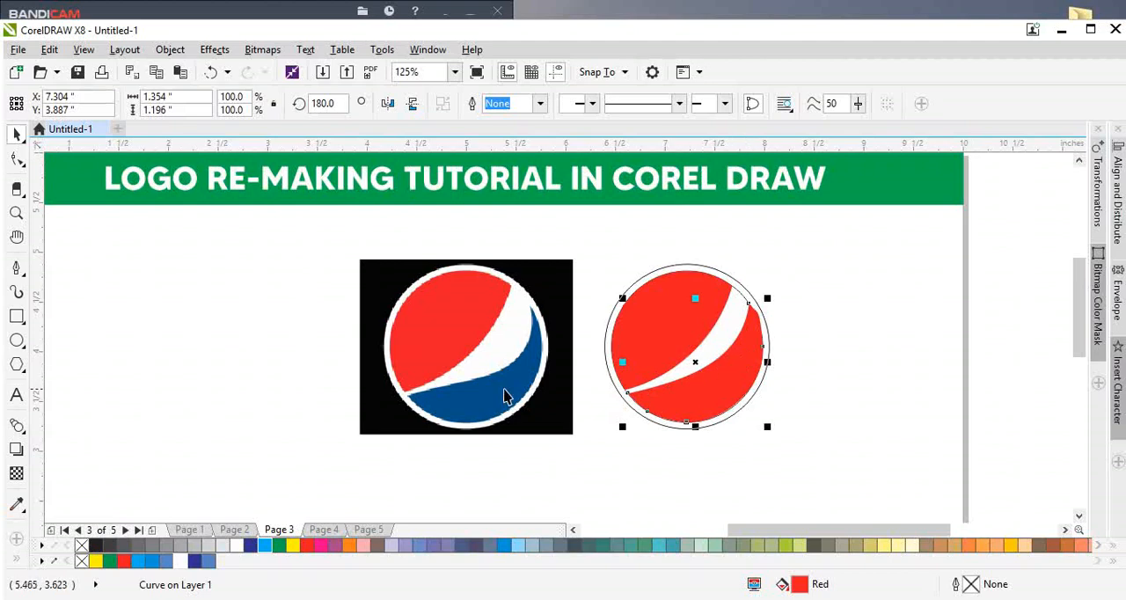
scroll(506, 397, up, 1)
key(Delete)
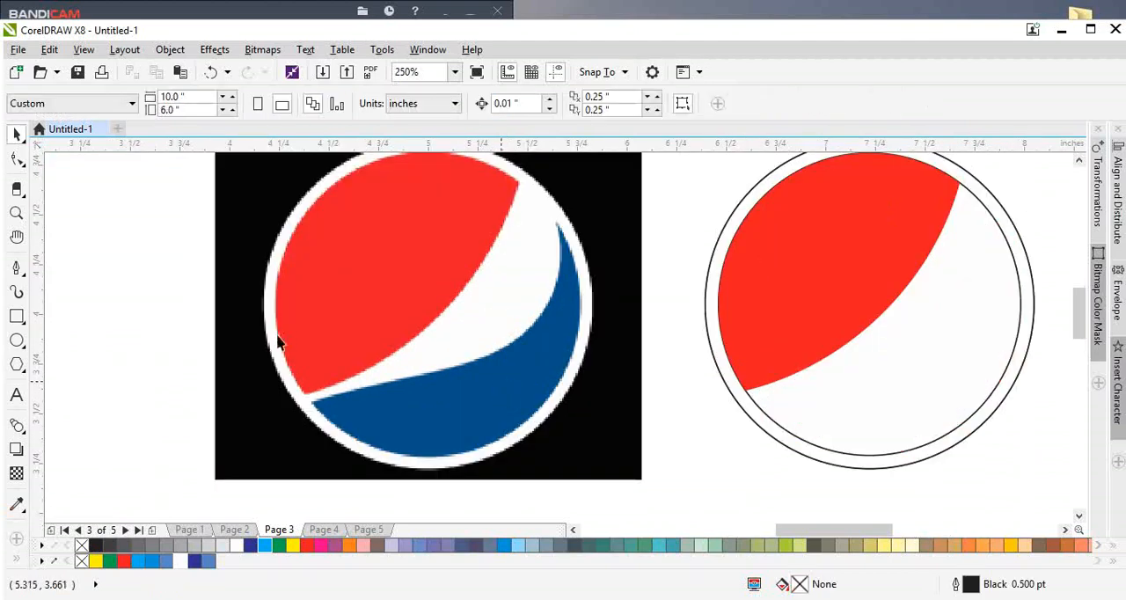
Step: Trace the blue section's upper wave edge on the Pepsi image with the Pen tool, from its left corner to its upper tip
click(25, 278)
click(63, 322)
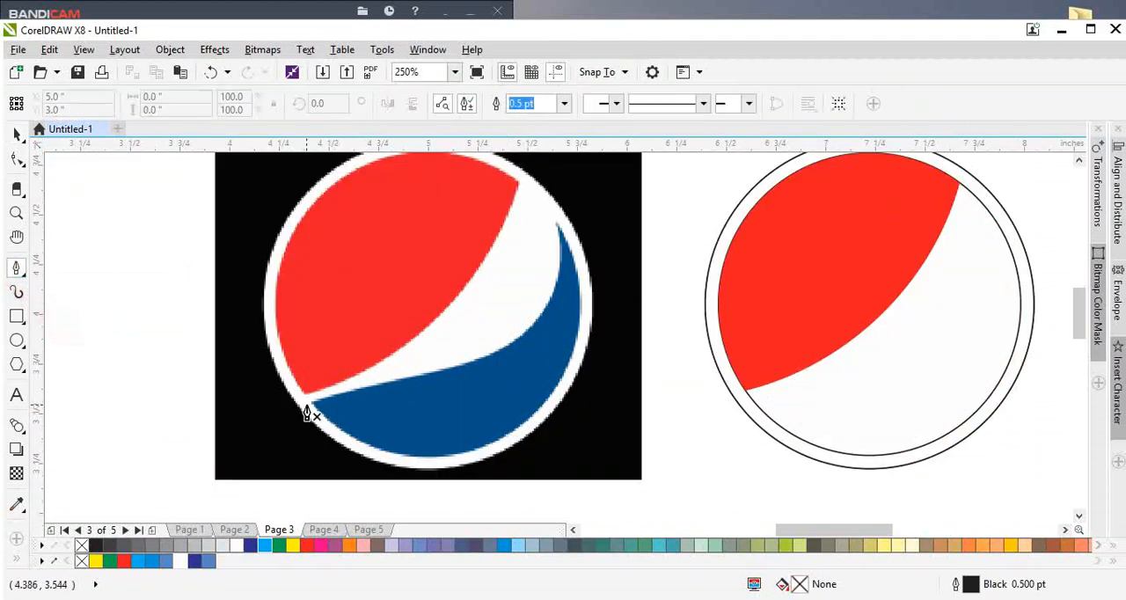
click(312, 405)
drag(453, 366, 517, 357)
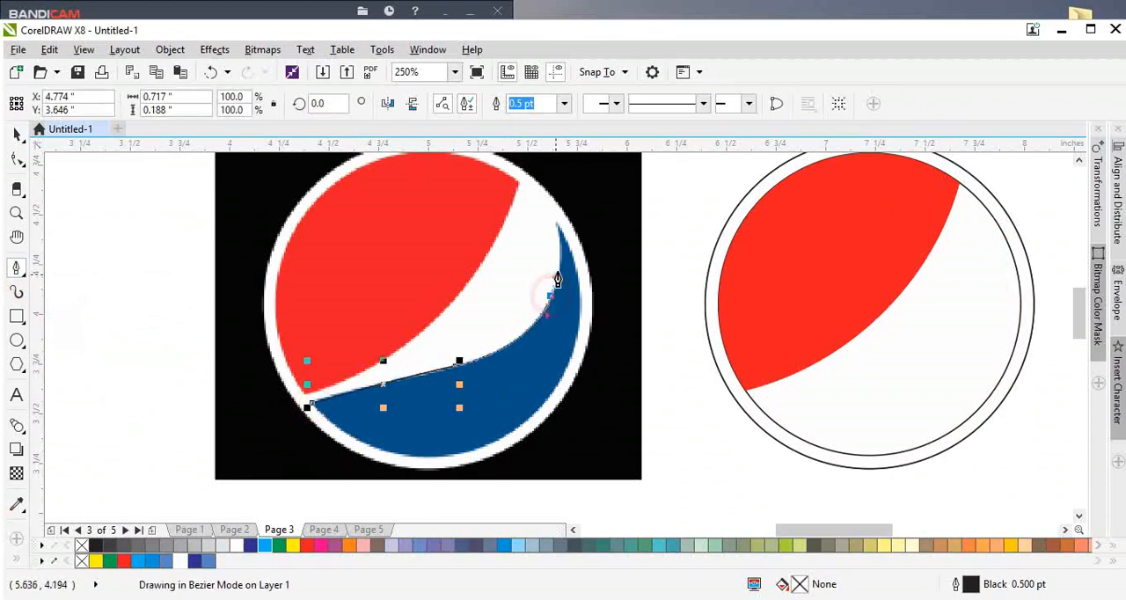
double_click(554, 290)
click(555, 220)
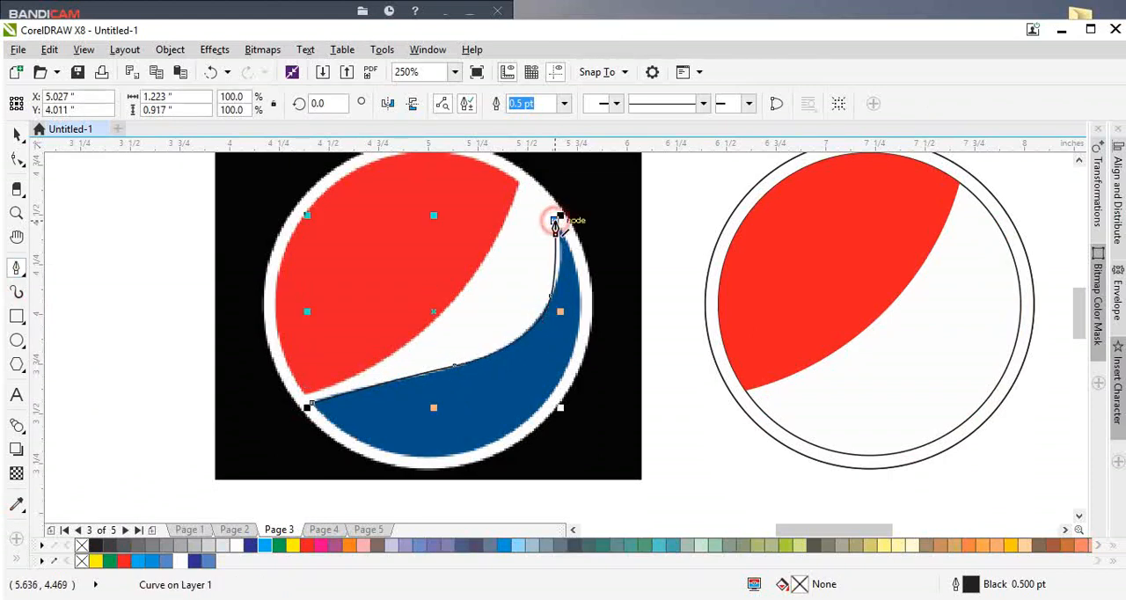
scroll(557, 218, up, 2)
click(554, 220)
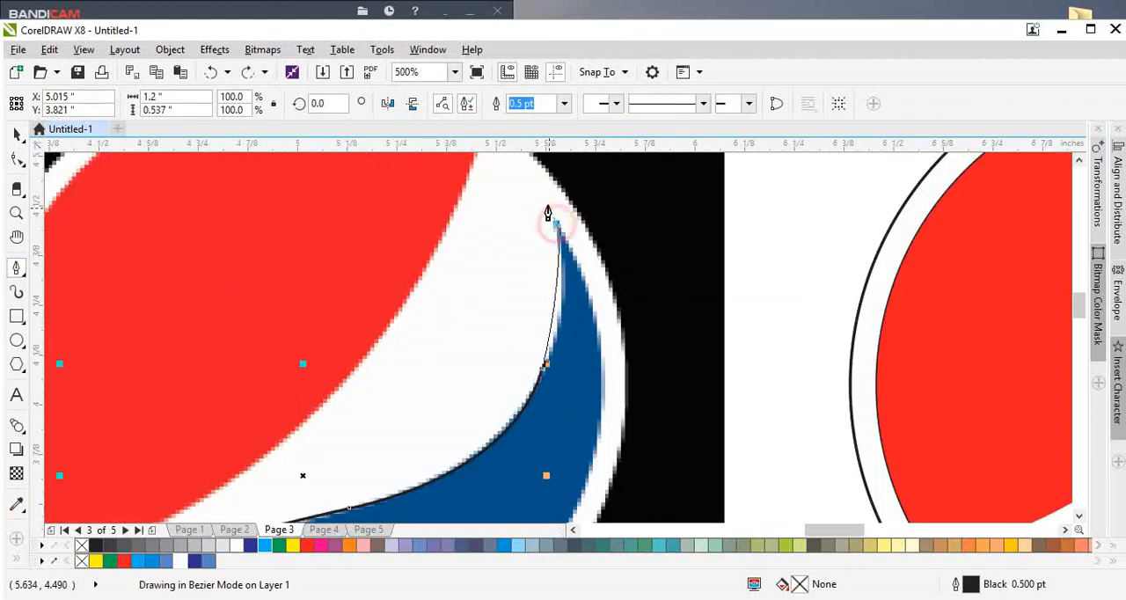
drag(542, 194, 540, 193)
scroll(573, 246, down, 1)
Step: Continue the pen path outside the Pepsi image around the blue section and close it at the starting corner
click(654, 184)
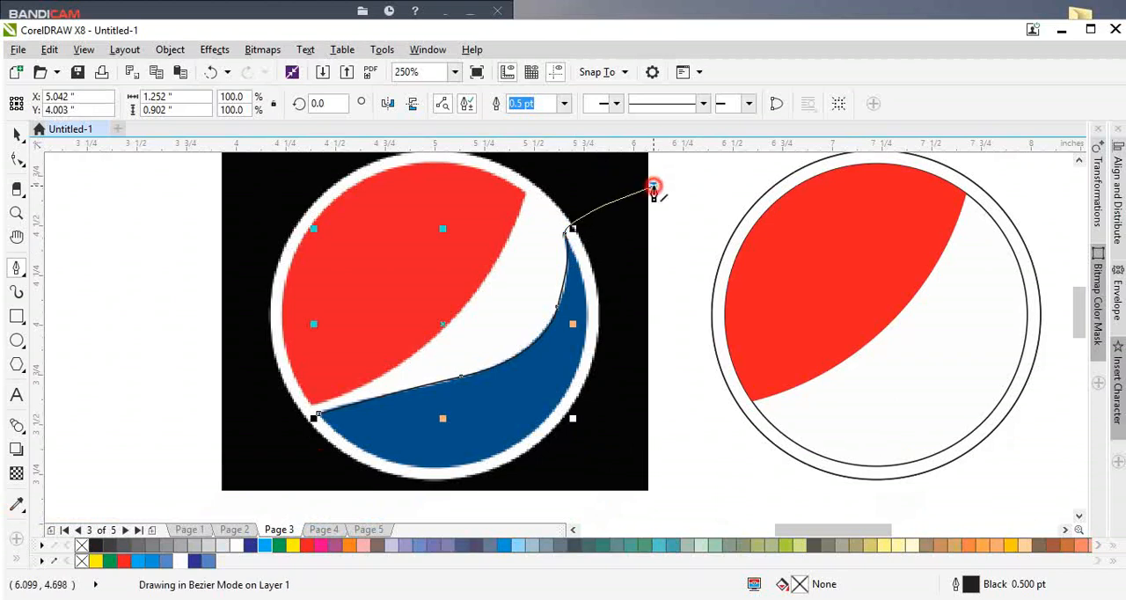
scroll(706, 415, down, 1)
click(704, 444)
click(460, 514)
scroll(510, 416, up, 2)
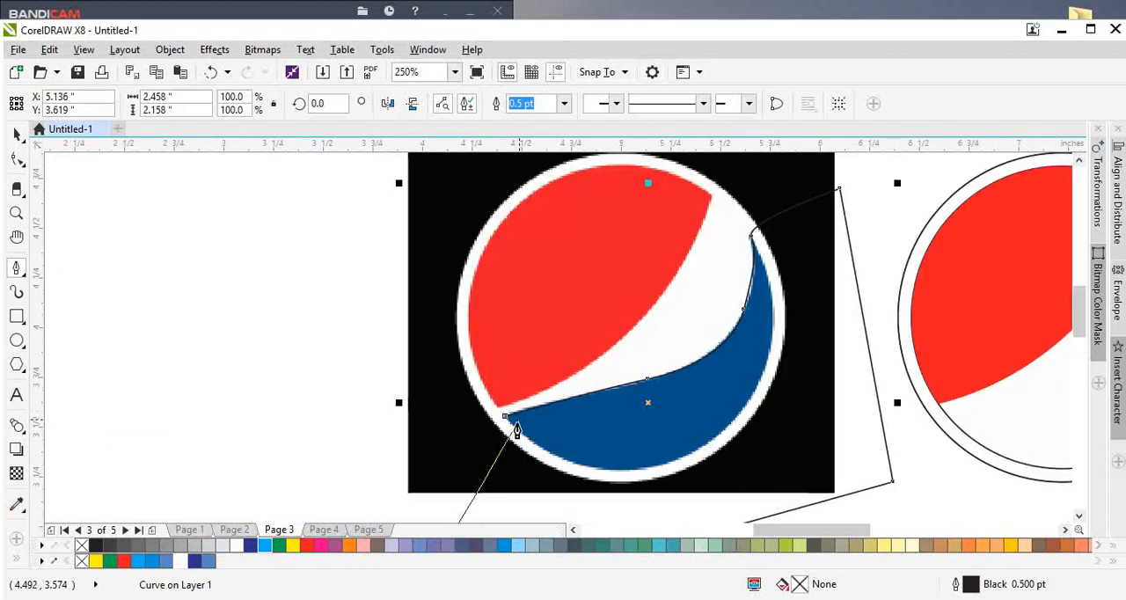
click(492, 410)
Step: Adjust the traced path's left corner with the Shape tool and delete the node midway along the wave edge
key(F10)
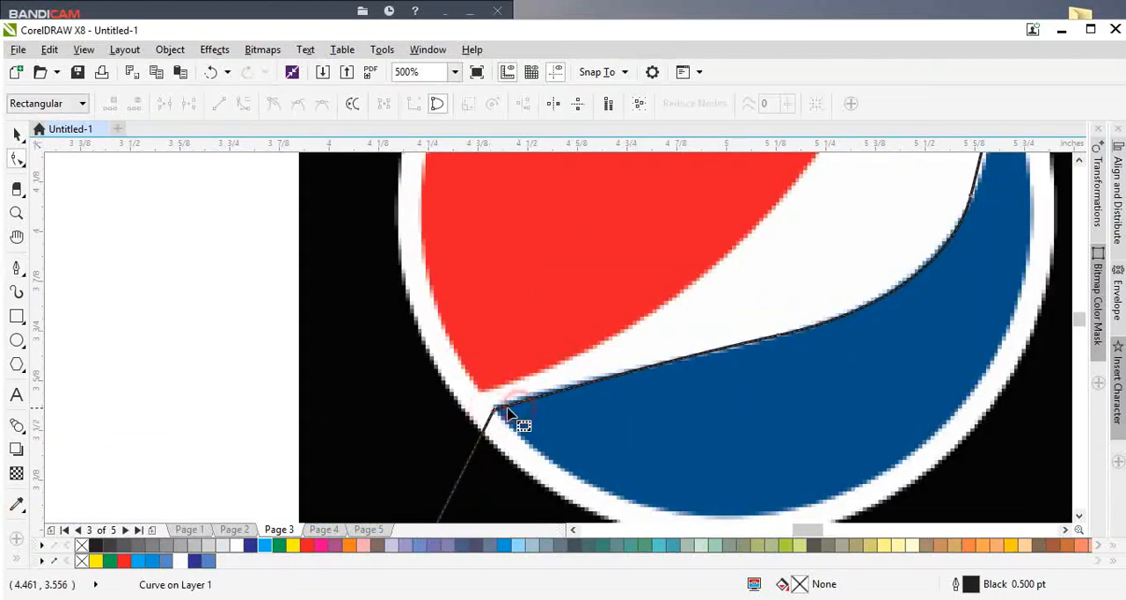
scroll(508, 409, up, 2)
drag(448, 415, 452, 401)
scroll(395, 422, down, 3)
drag(571, 357, 639, 418)
key(Delete)
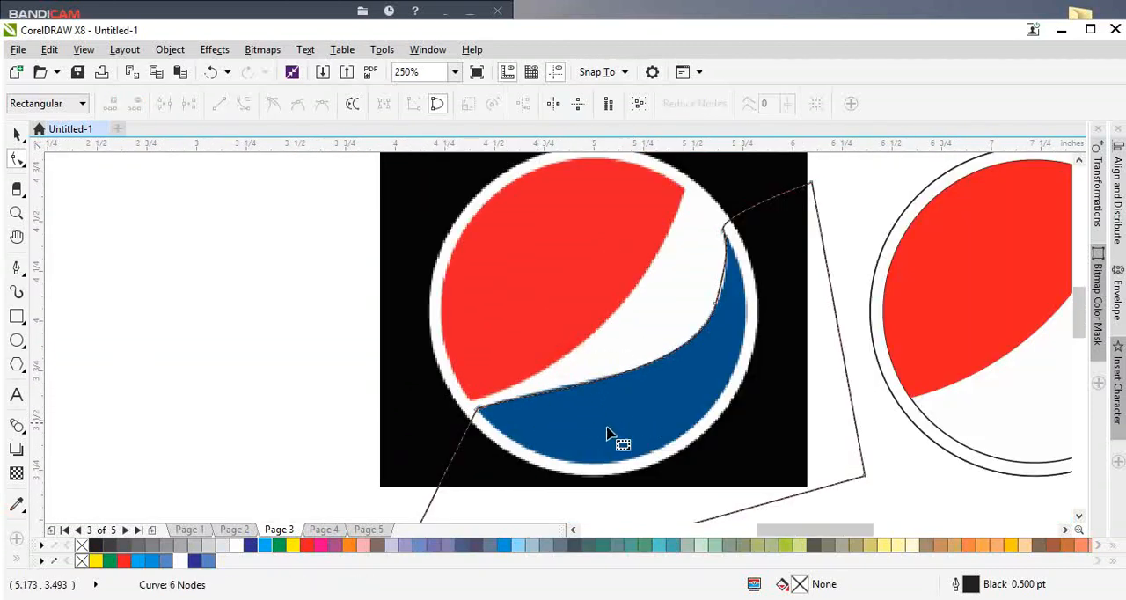
scroll(555, 446, down, 1)
scroll(668, 344, up, 2)
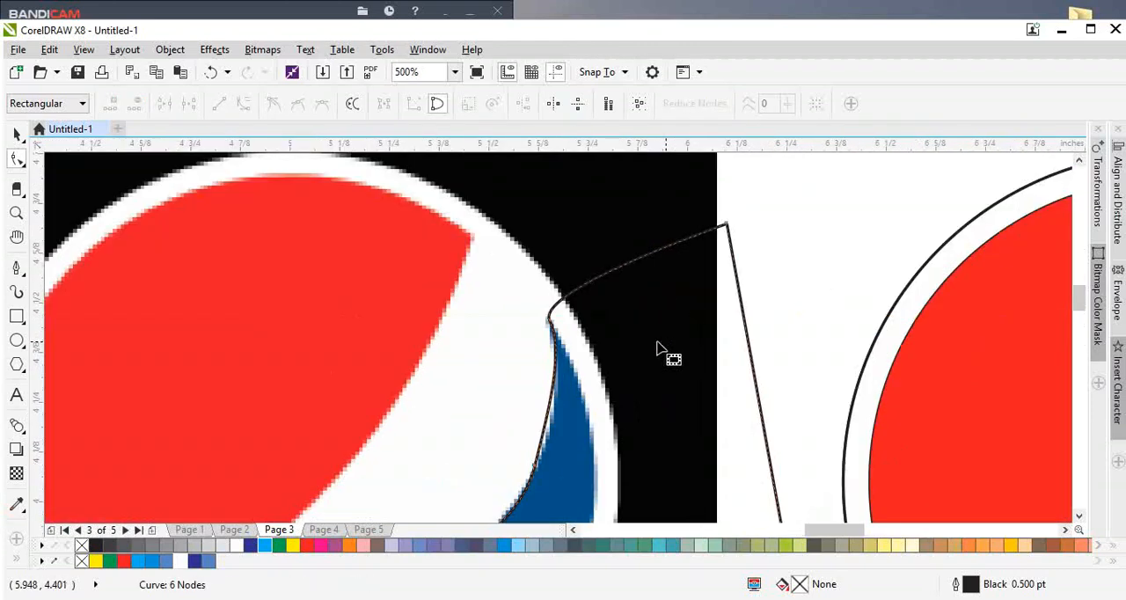
Step: Add a node beside the blue section's upper tip and delete the node on the steep bend below it
double_click(554, 309)
scroll(559, 325, up, 2)
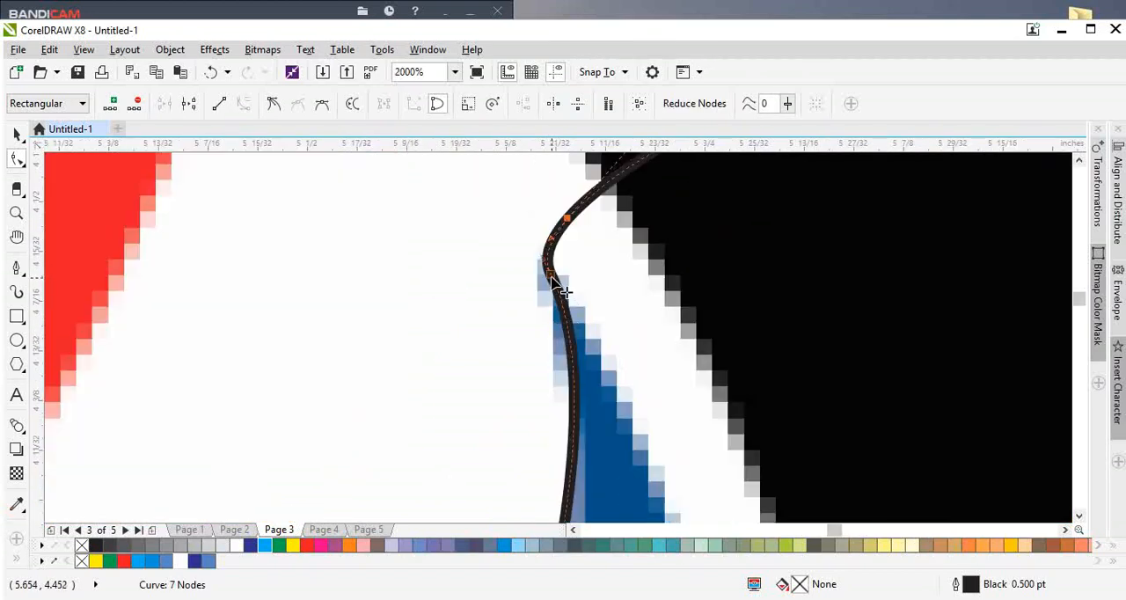
scroll(558, 282, down, 3)
scroll(558, 352, up, 1)
click(546, 360)
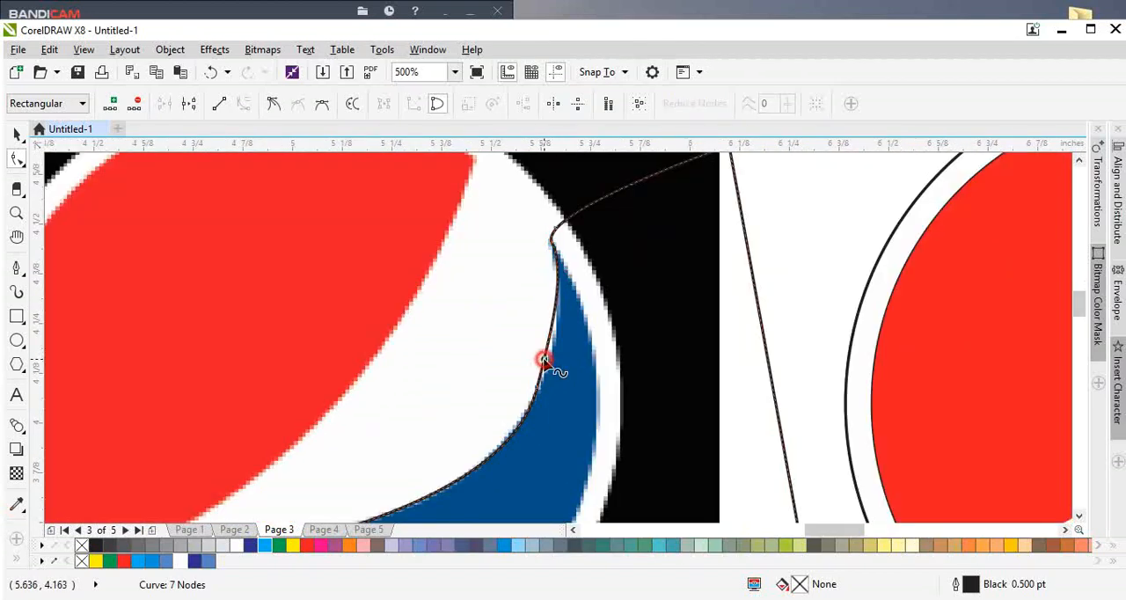
double_click(544, 359)
drag(512, 344, 582, 420)
key(Delete)
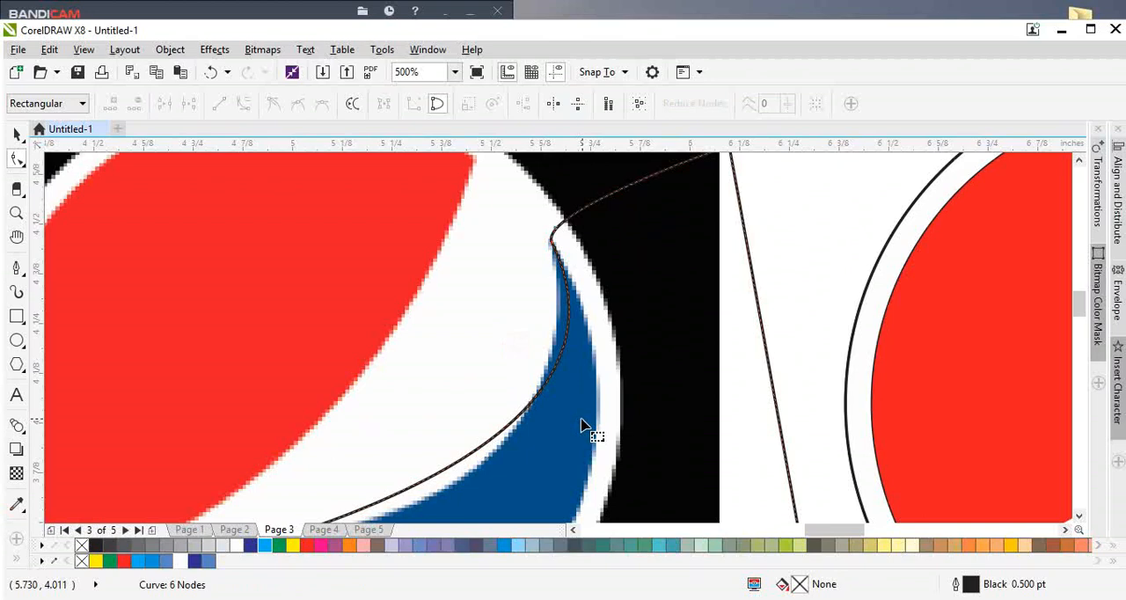
Step: Pull the wave curve outward toward the blue section's edge and refine the node and handle at its upper tip
scroll(517, 425, up, 1)
click(510, 426)
drag(489, 443, 469, 484)
scroll(535, 412, down, 1)
scroll(561, 262, up, 1)
double_click(578, 187)
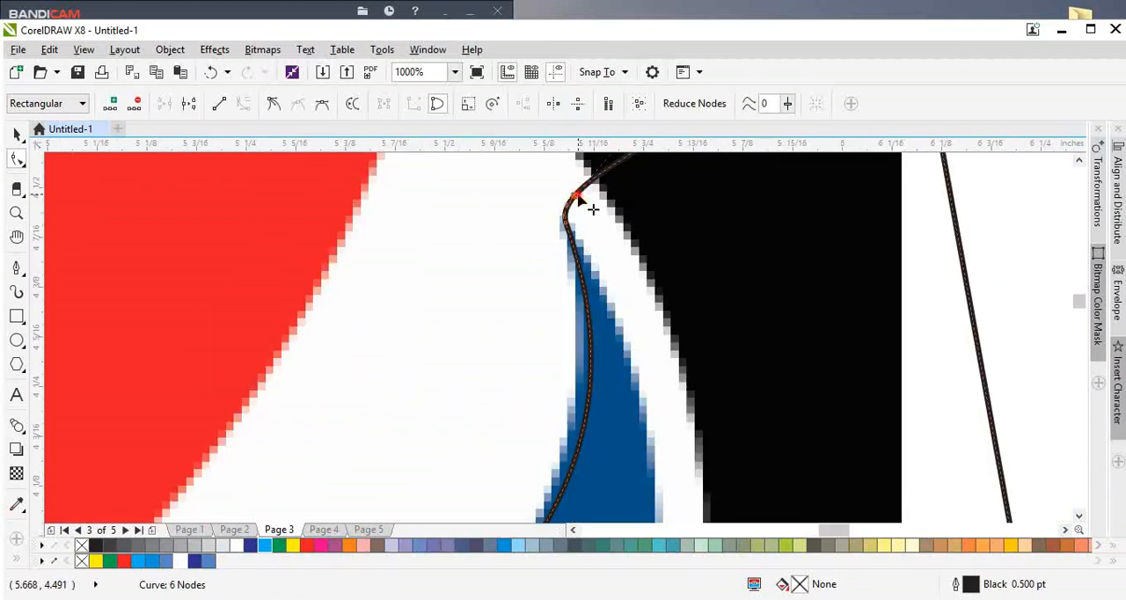
click(577, 188)
double_click(580, 196)
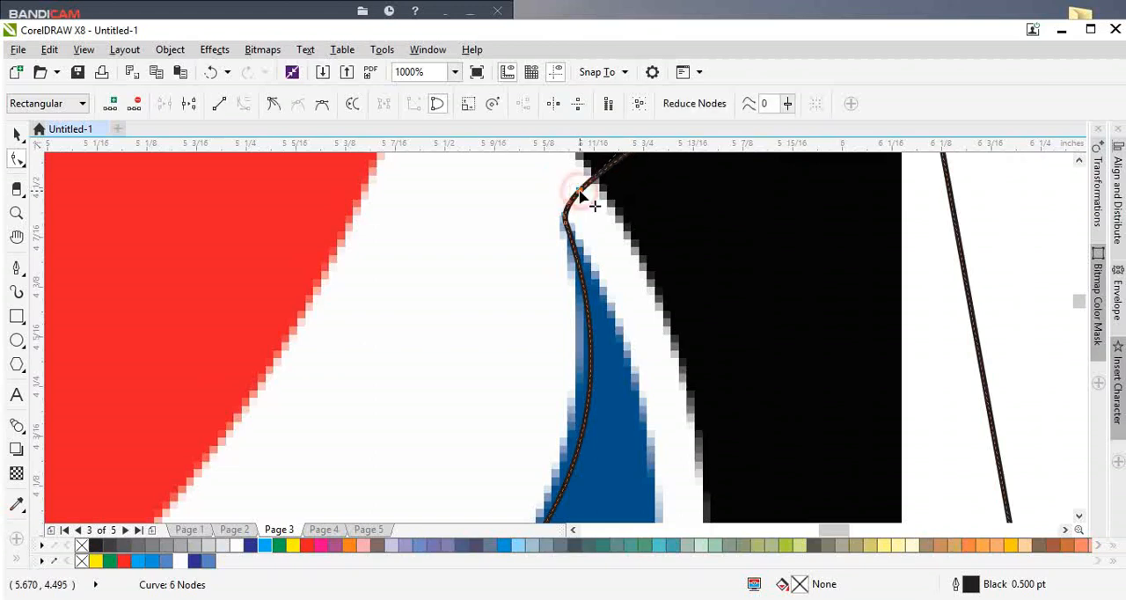
drag(580, 196, 562, 250)
scroll(568, 299, down, 1)
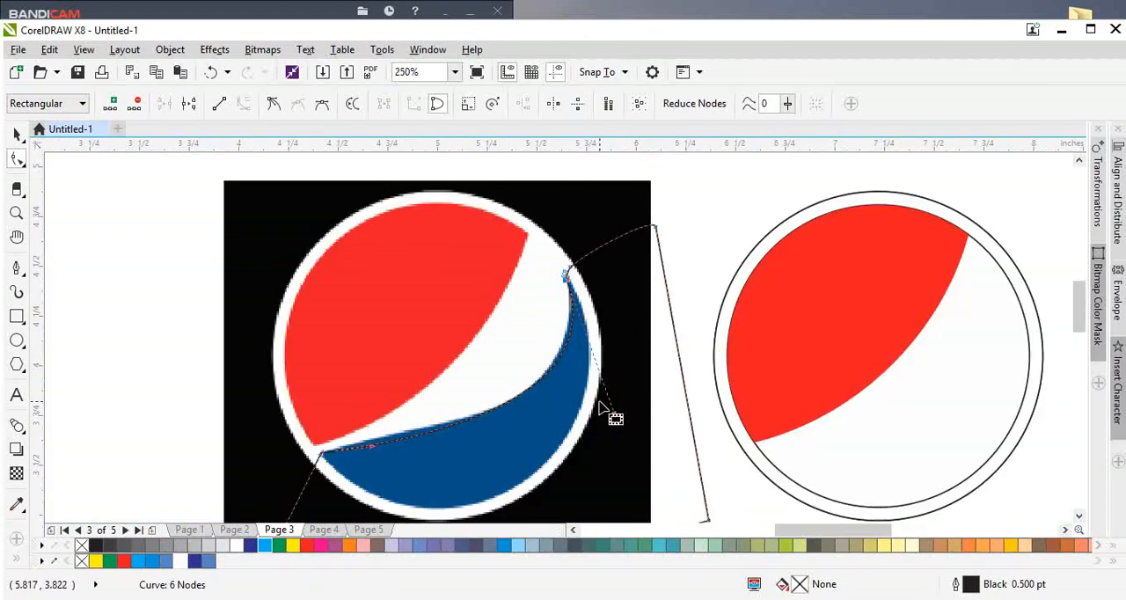
Step: Reshape the wave path's steep bend, add two nodes along its lower stretch and pull the left one onto the blue section's edge
scroll(600, 408, up, 1)
drag(623, 433, 597, 459)
scroll(522, 409, down, 1)
scroll(444, 412, up, 1)
double_click(454, 419)
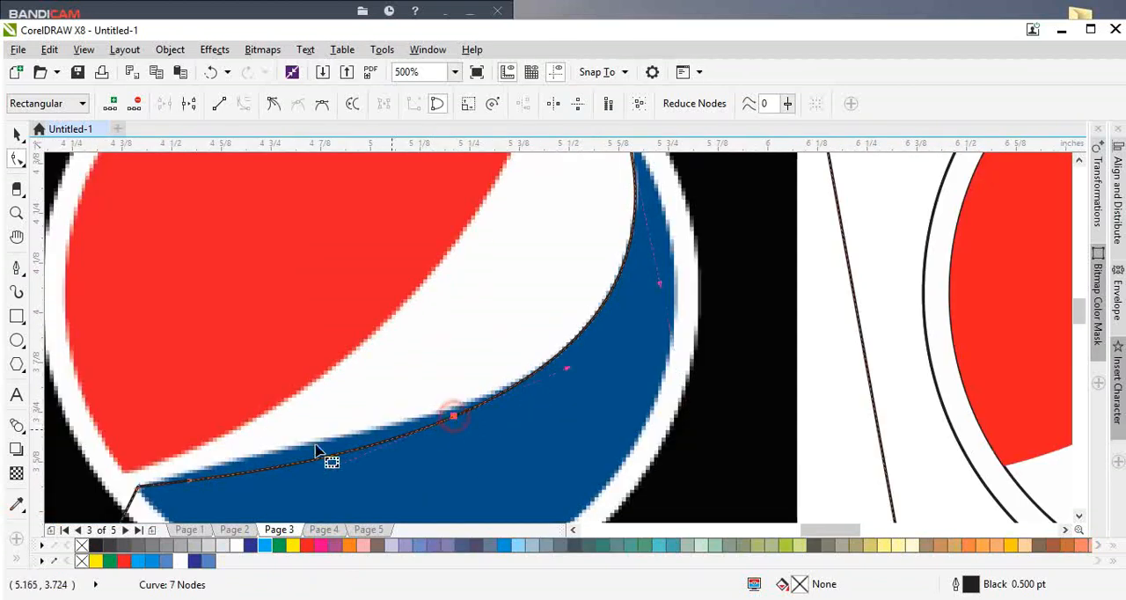
double_click(315, 460)
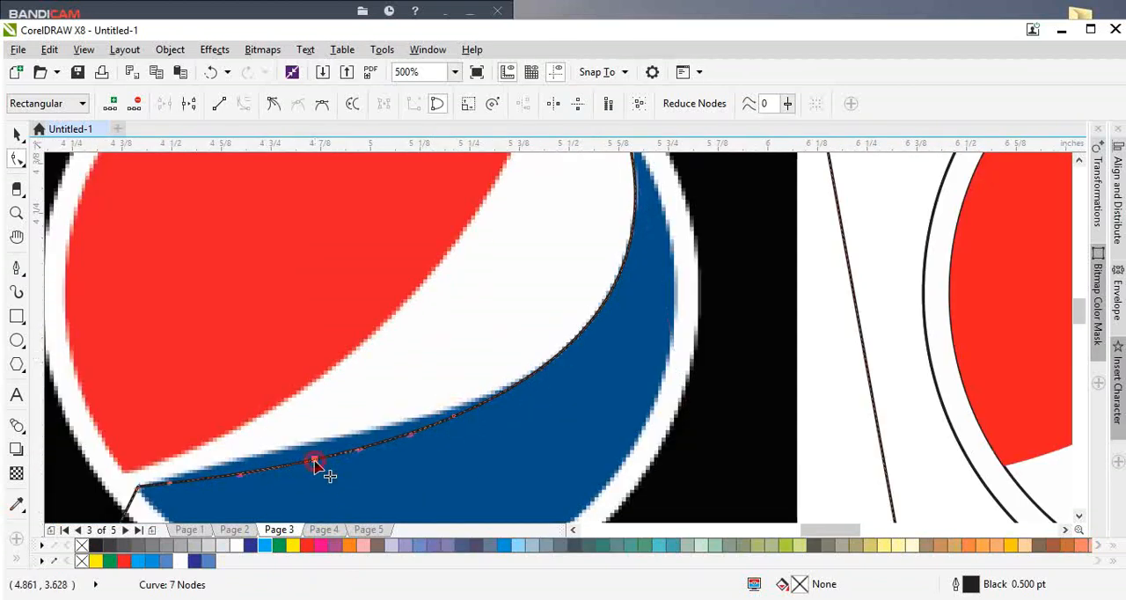
drag(314, 460, 304, 443)
Step: Move the node midway along the wave path up onto the blue section's upper edge
scroll(455, 416, up, 1)
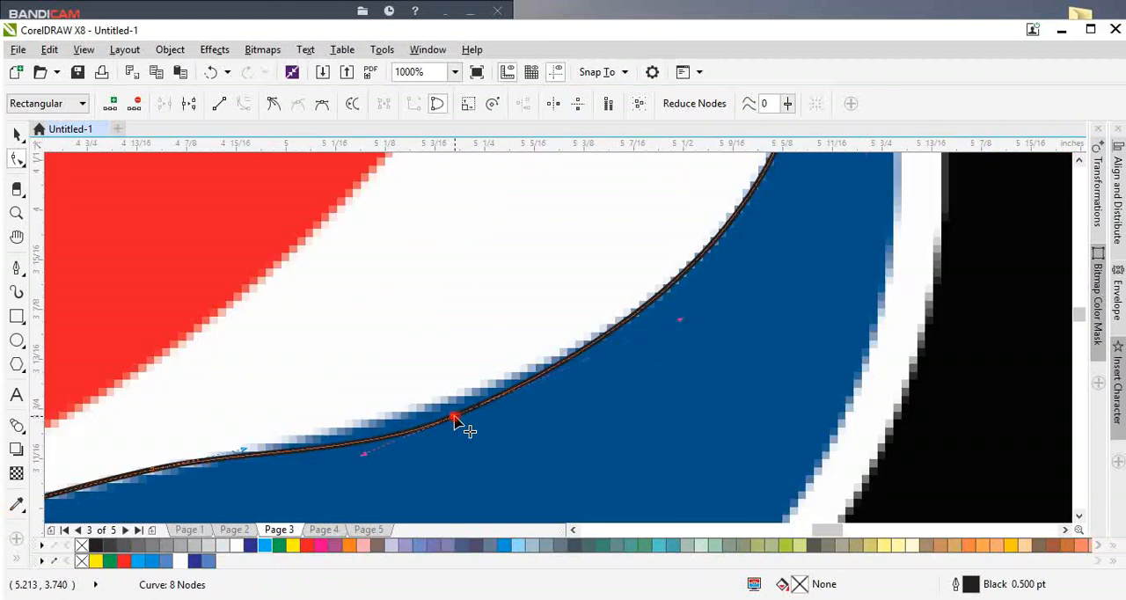
drag(457, 419, 453, 403)
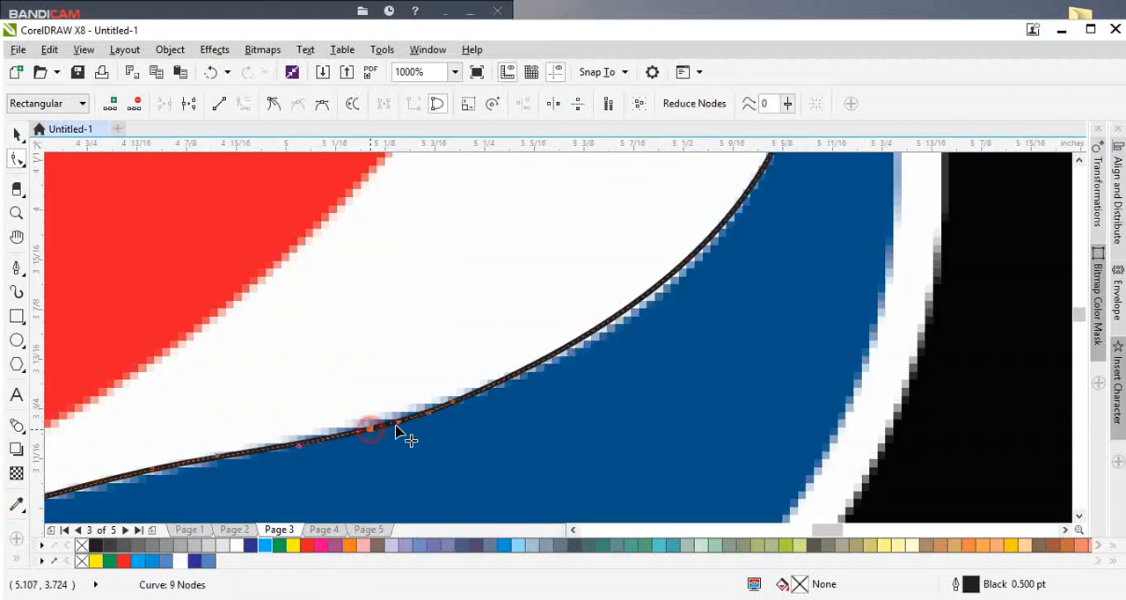
scroll(400, 432, down, 1)
scroll(341, 446, down, 2)
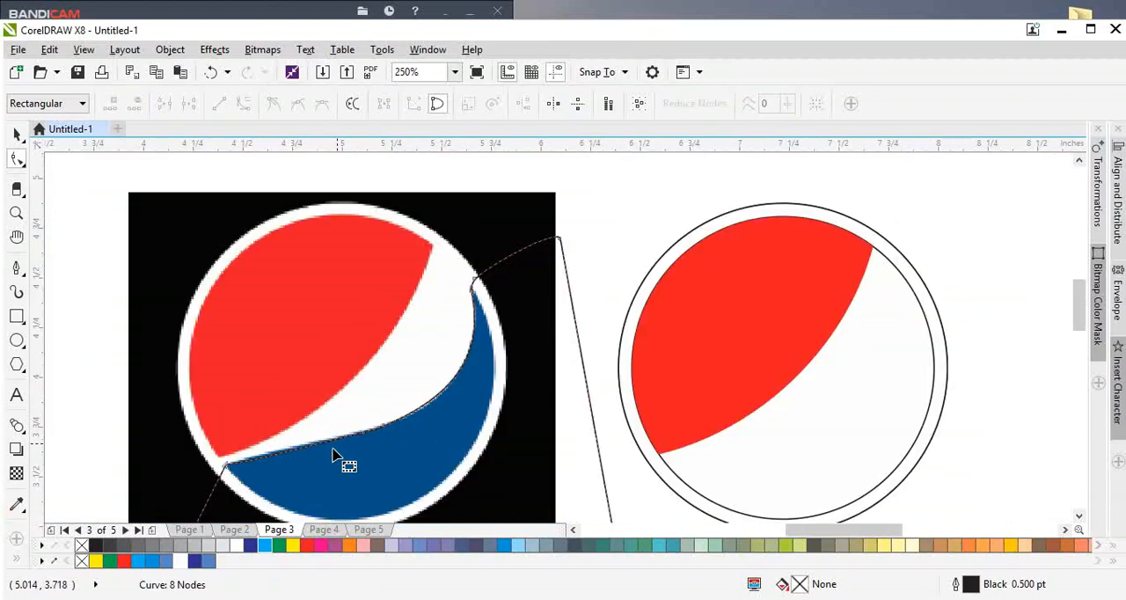
Step: Move the traced wave path from the reference image onto the circles of the recreated logo
key(space)
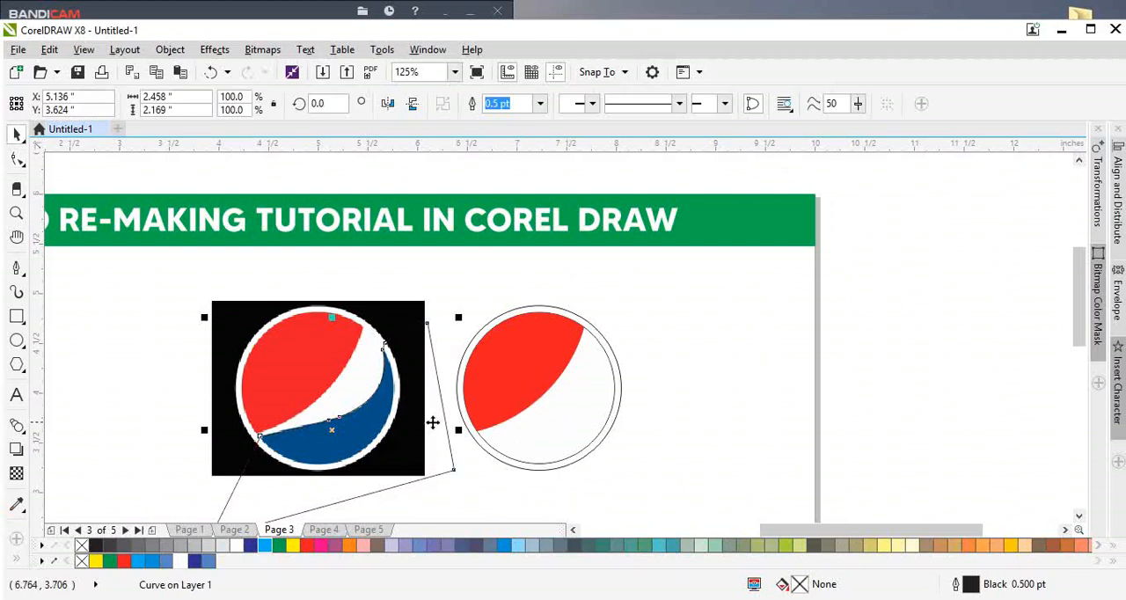
drag(322, 341, 466, 272)
key(ctrl+z)
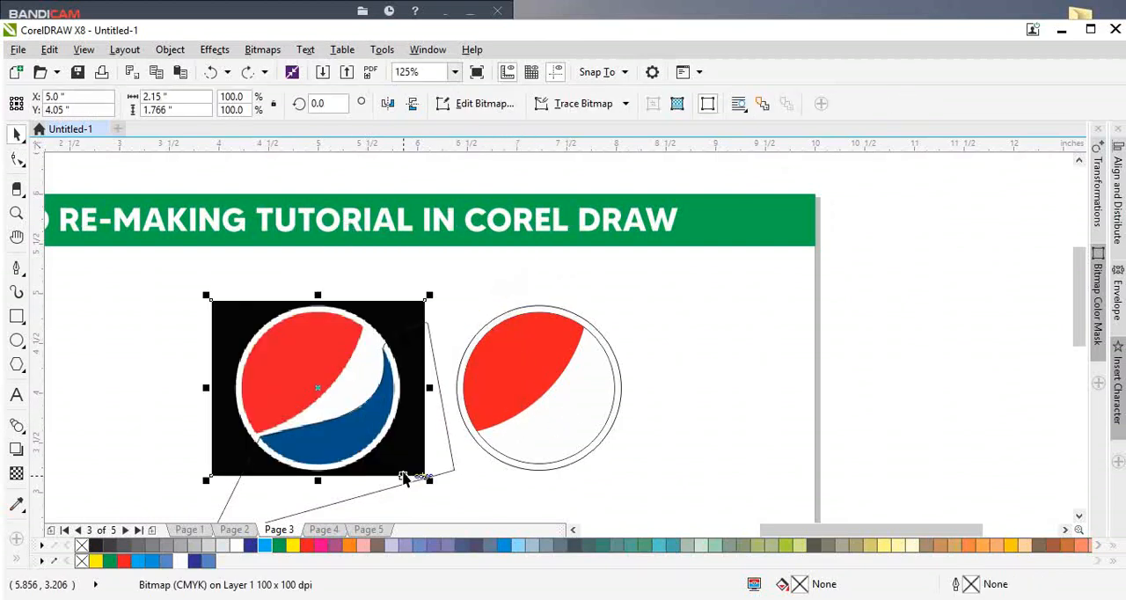
drag(429, 461, 660, 472)
scroll(611, 396, up, 1)
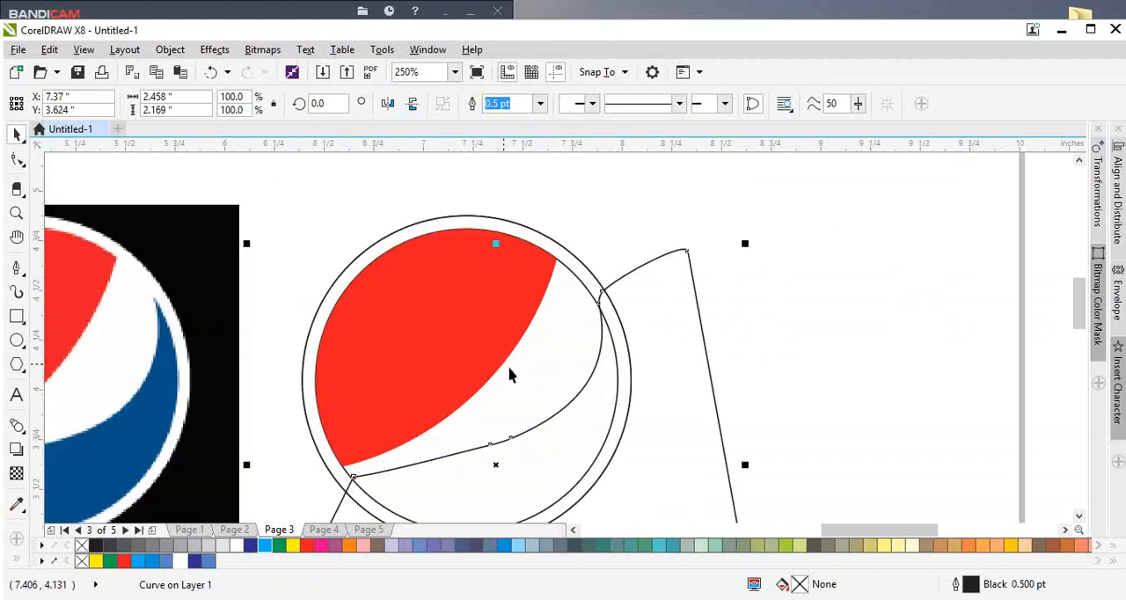
Step: Intersect the traced wave path with the inner circle and delete the original traced path
shift+click(548, 381)
click(520, 103)
click(666, 388)
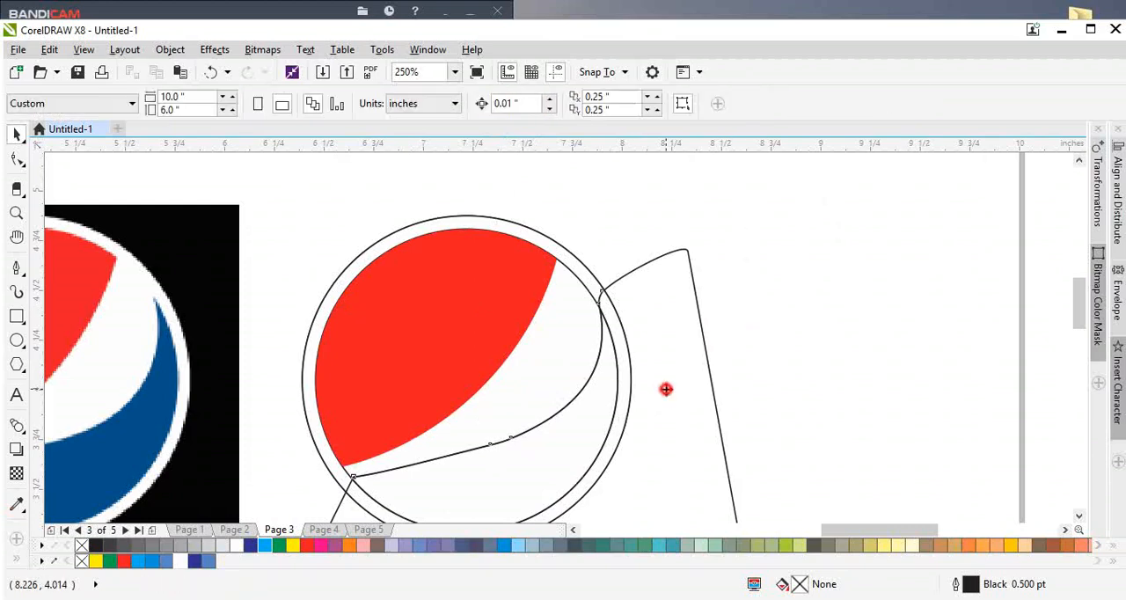
click(545, 452)
key(Delete)
Step: Delete the two nodes midway along the intersected shape's wave edge with the Shape tool
double_click(554, 451)
drag(480, 432, 538, 486)
key(Delete)
key(ctrl+z)
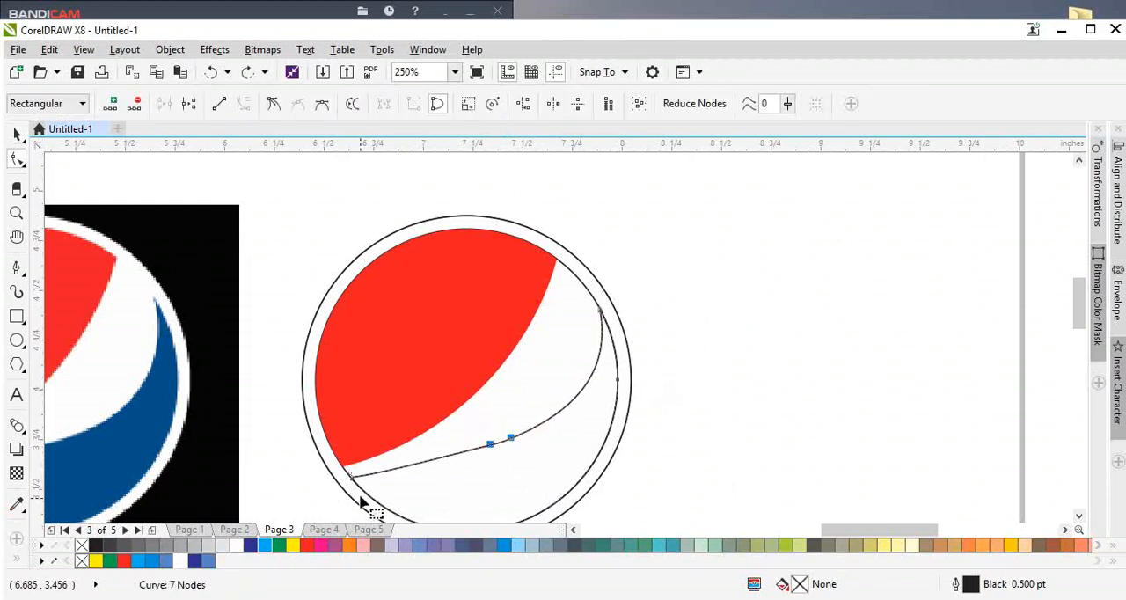
key(Delete)
key(space)
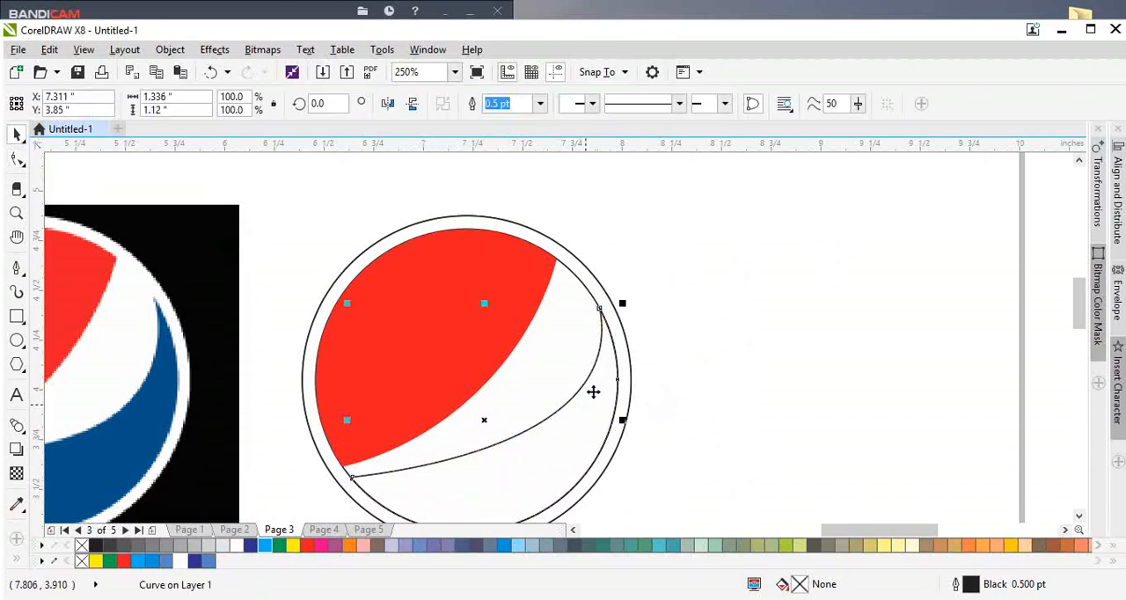
Step: Snap the wave shape's left corner onto the inner circle and lengthen its curve handle along the wave edge
key(space)
key(space)
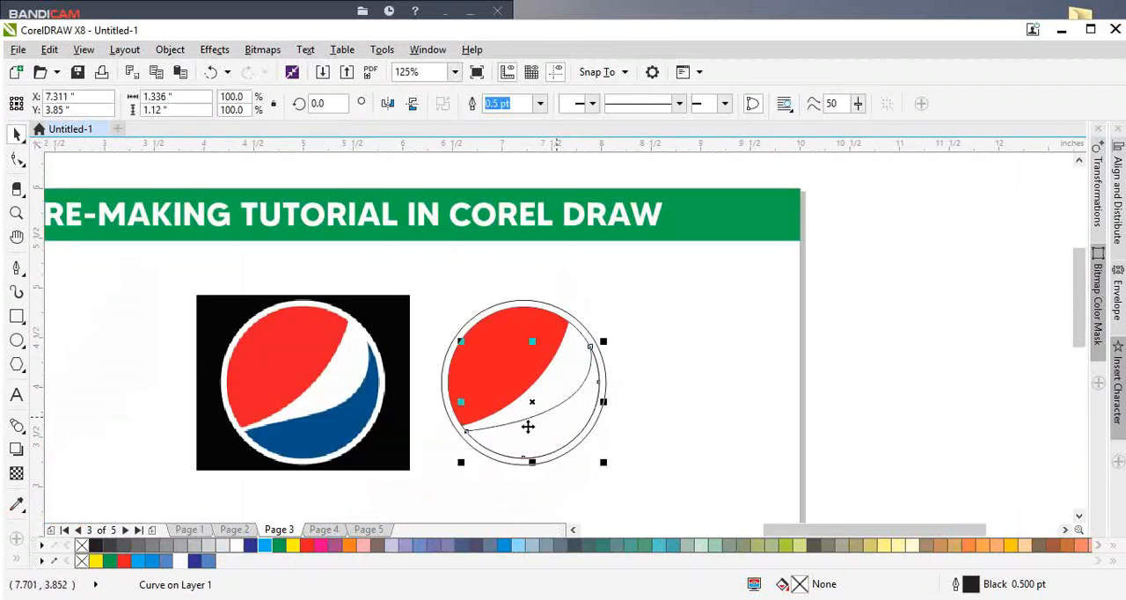
scroll(498, 437, up, 1)
double_click(498, 437)
scroll(435, 432, up, 3)
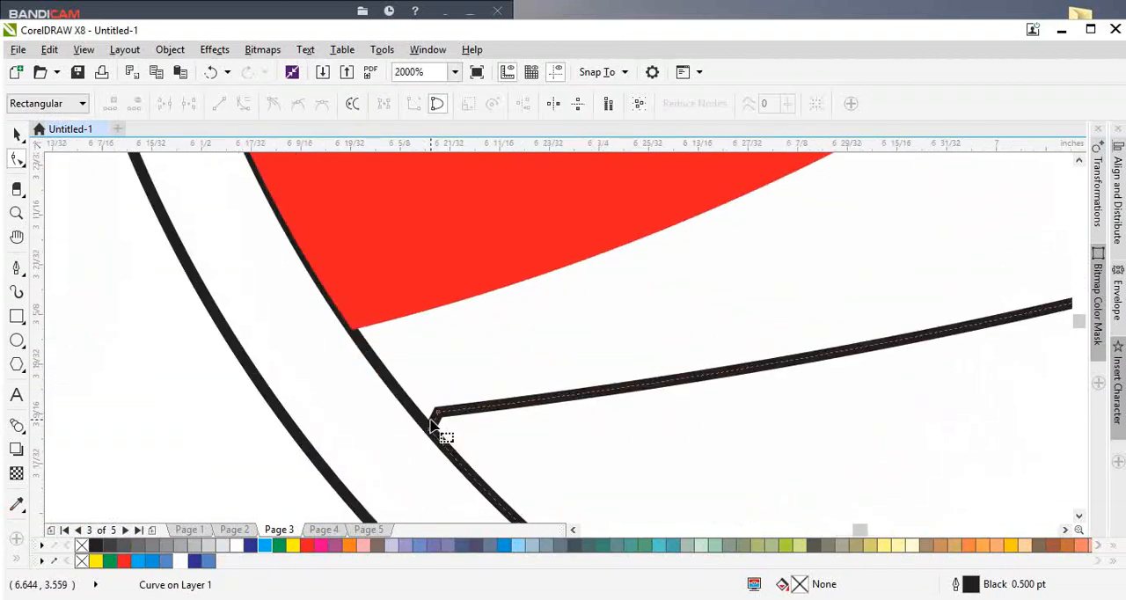
drag(433, 418, 386, 378)
scroll(452, 395, down, 3)
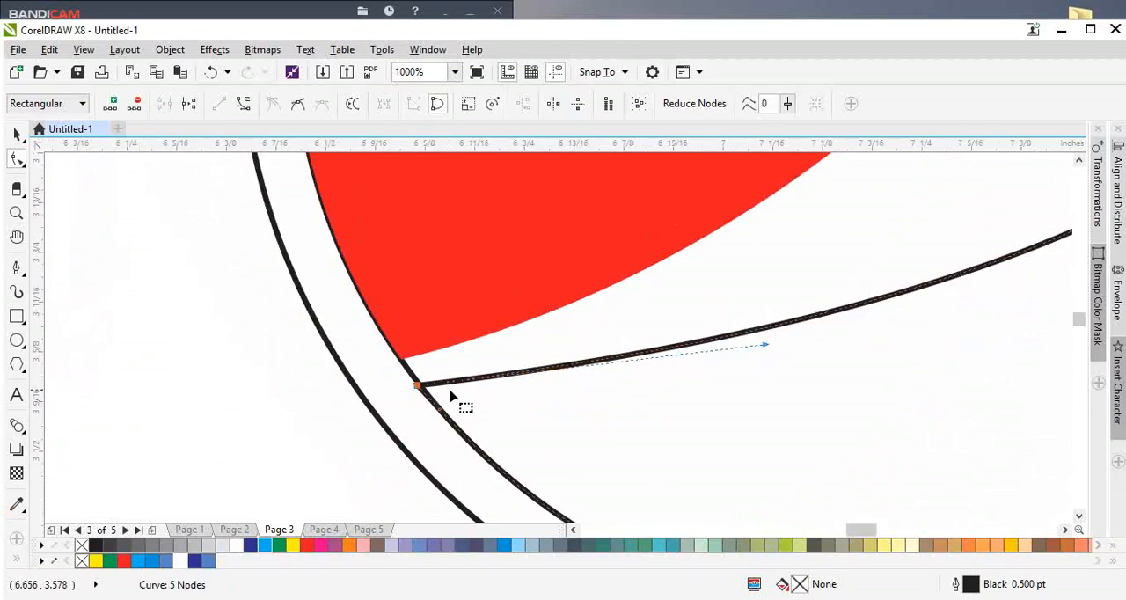
scroll(532, 385, down, 1)
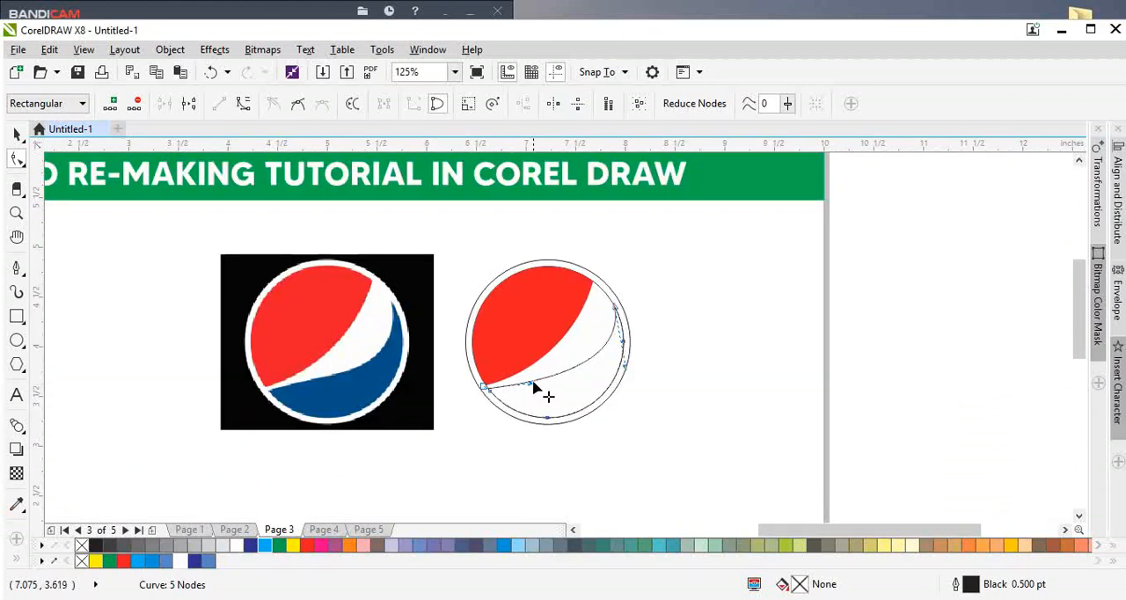
drag(532, 387, 582, 384)
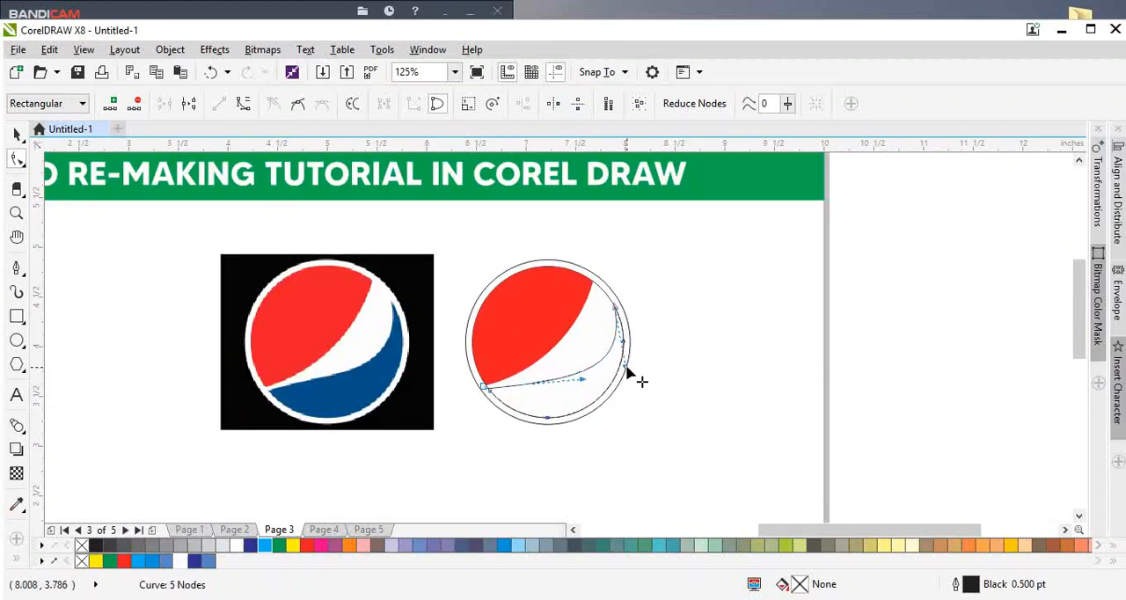
Step: Fill the lower wave shape with blue C:100 M:73 Y:0 K:0
key(space)
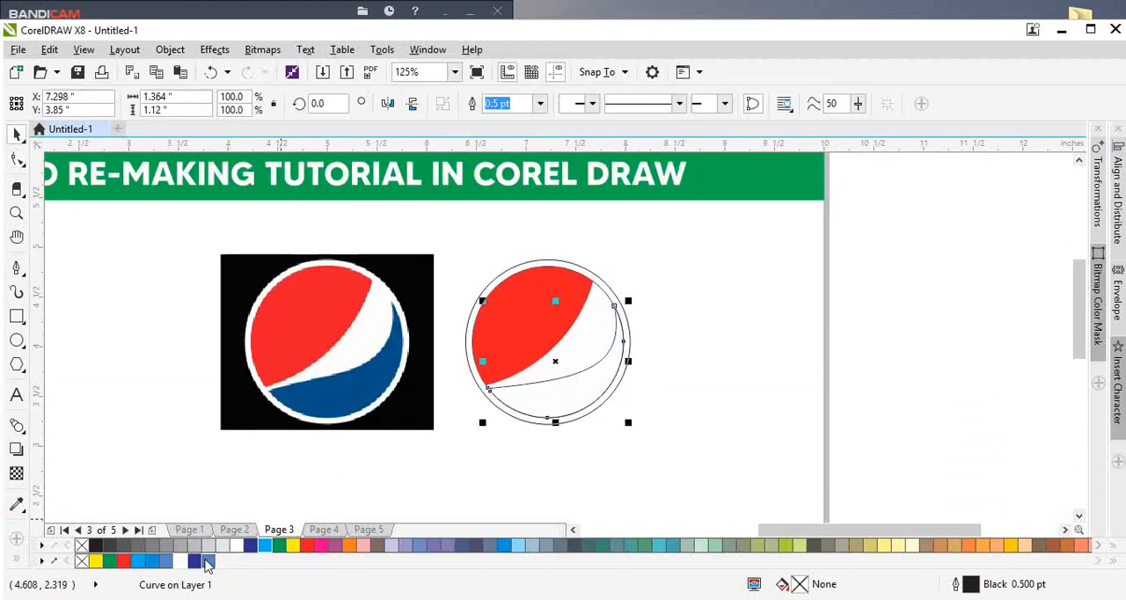
click(250, 546)
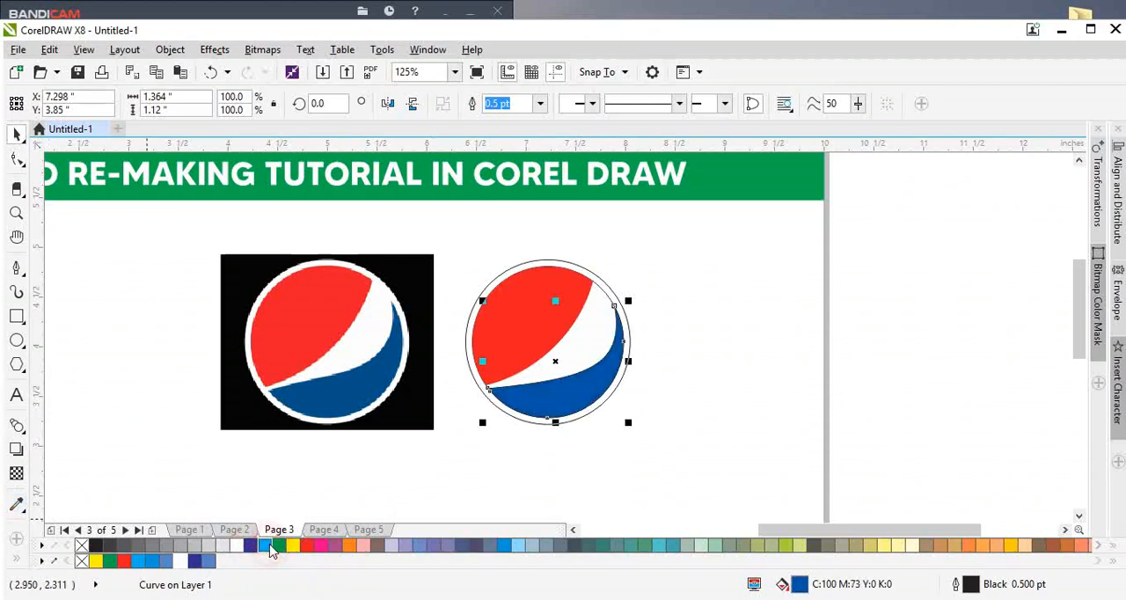
shift+click(575, 334)
drag(459, 246, 669, 450)
click(726, 410)
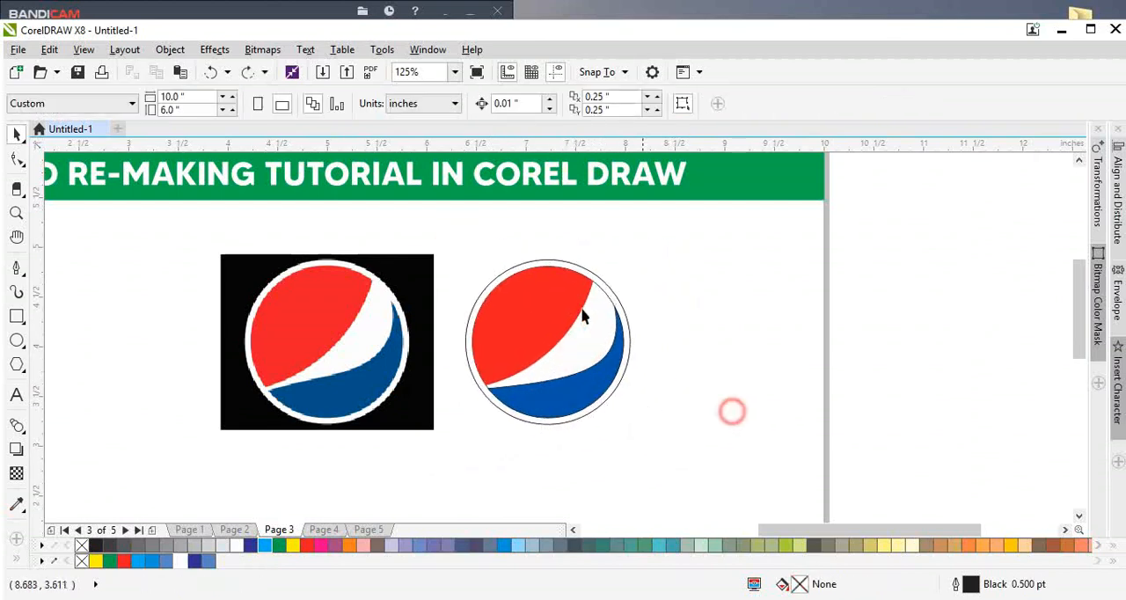
Step: Remove the outline of the logo's inner circle
scroll(590, 296, up, 2)
click(618, 262)
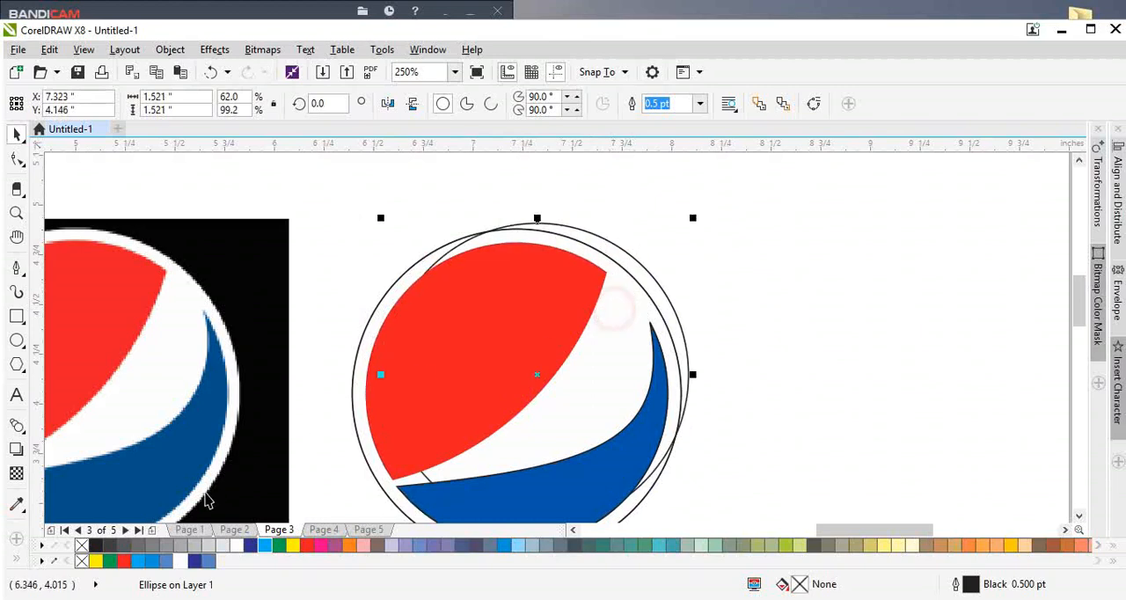
scroll(620, 334, down, 2)
click(686, 397)
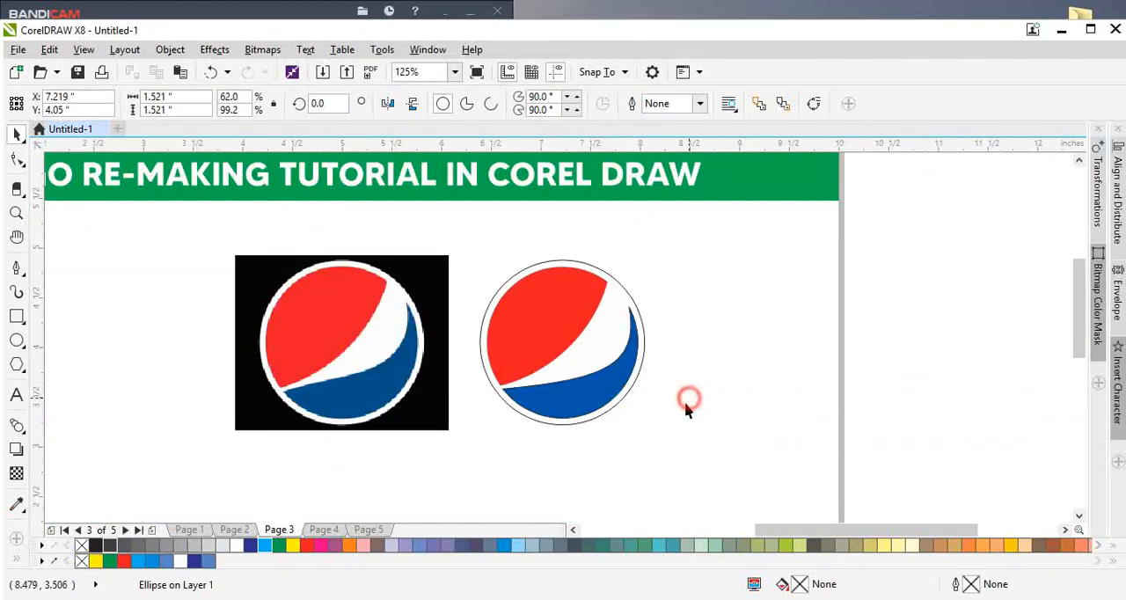
Step: Group all objects of the recreated Pepsi logo and enlarge the group slightly about its centre
drag(688, 451, 449, 252)
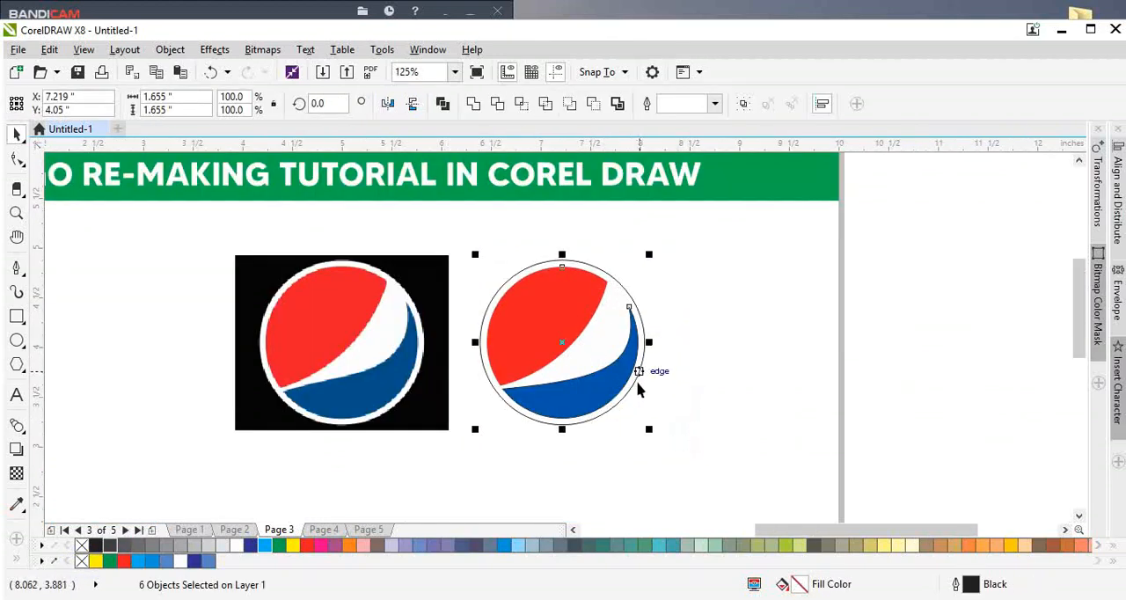
key(ctrl+g)
drag(648, 428, 663, 444)
click(364, 414)
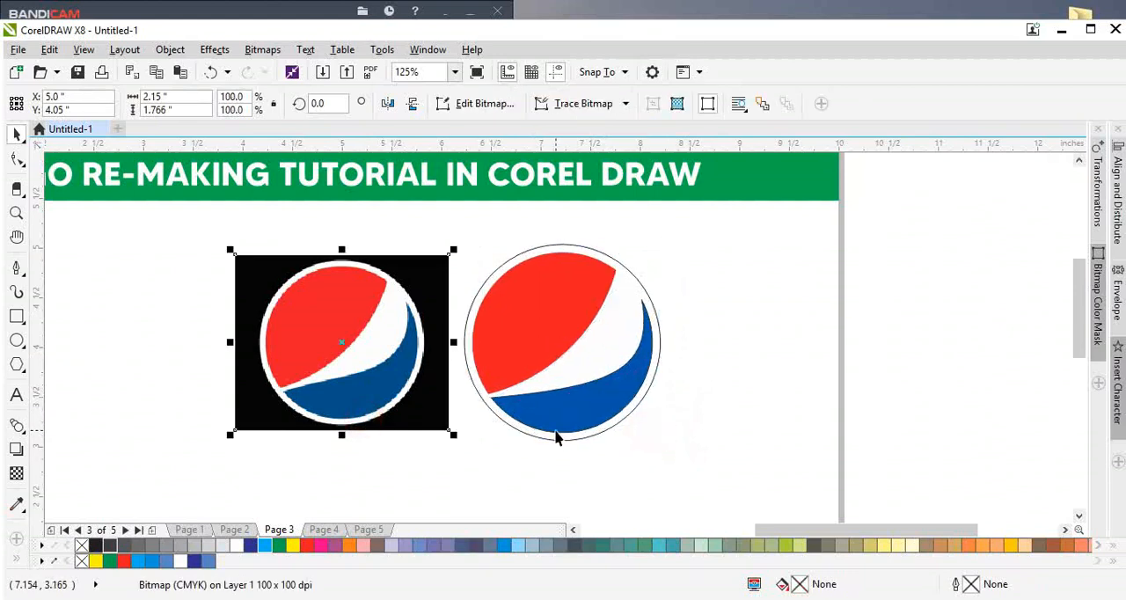
Step: Remove the outline from the grouped Pepsi logo
click(555, 437)
right_click(81, 546)
click(340, 395)
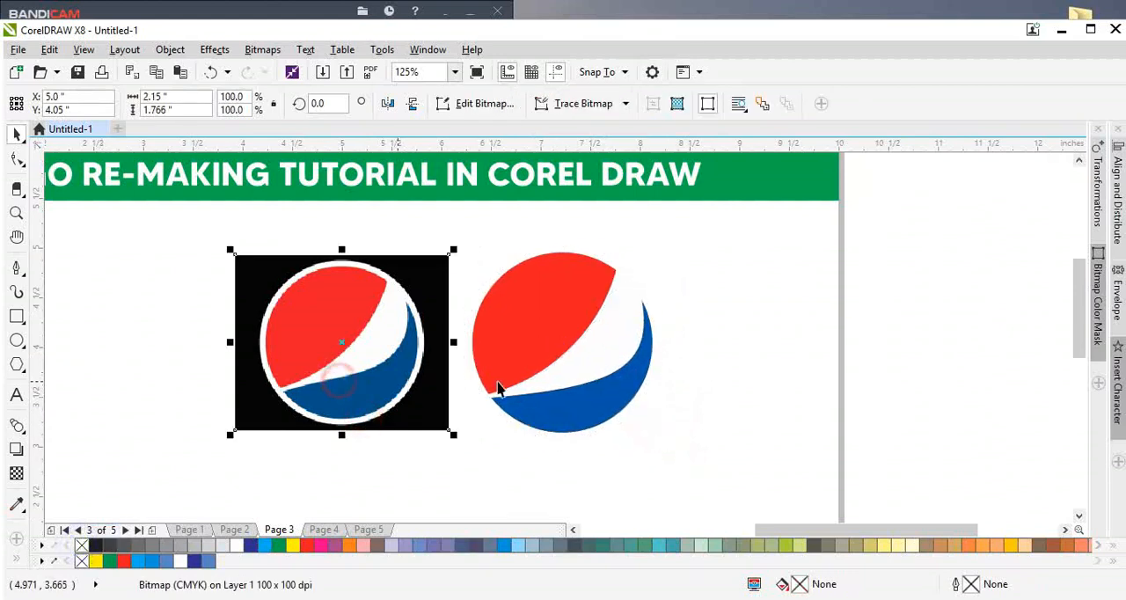
Step: Add a soft drop shadow around the recreated Pepsi logo and delete the reference image
click(498, 390)
click(16, 447)
drag(561, 341, 603, 430)
key(space)
click(393, 419)
key(Delete)
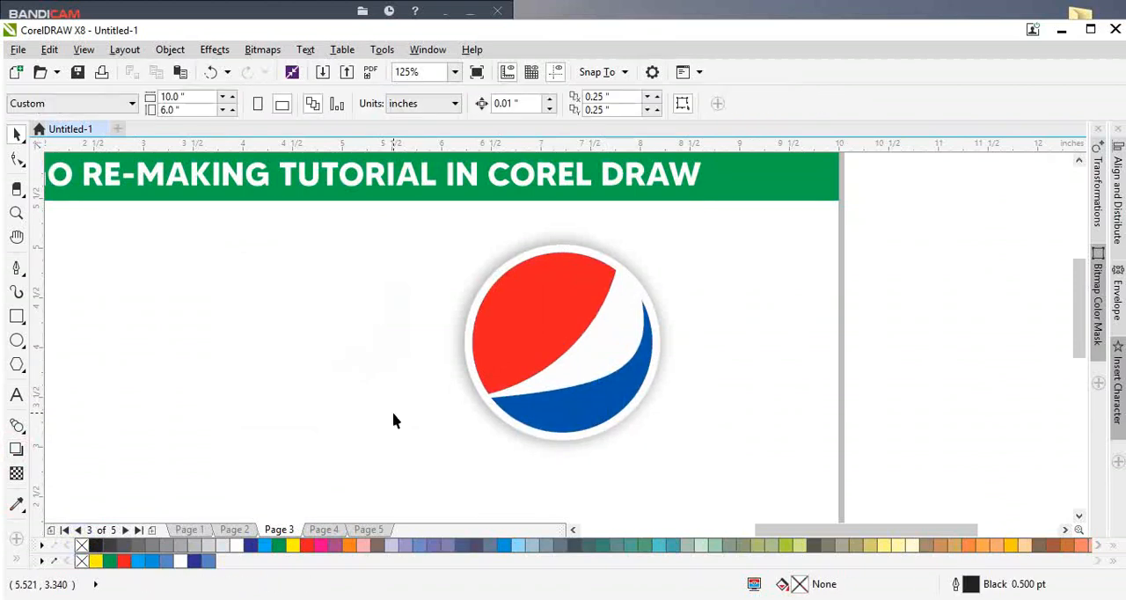
Step: Go to page 4 and trace the upper edge of the white swoosh with the Pen tool, starting at its left end
key(Page_Down)
scroll(567, 360, down, 2)
scroll(465, 392, up, 2)
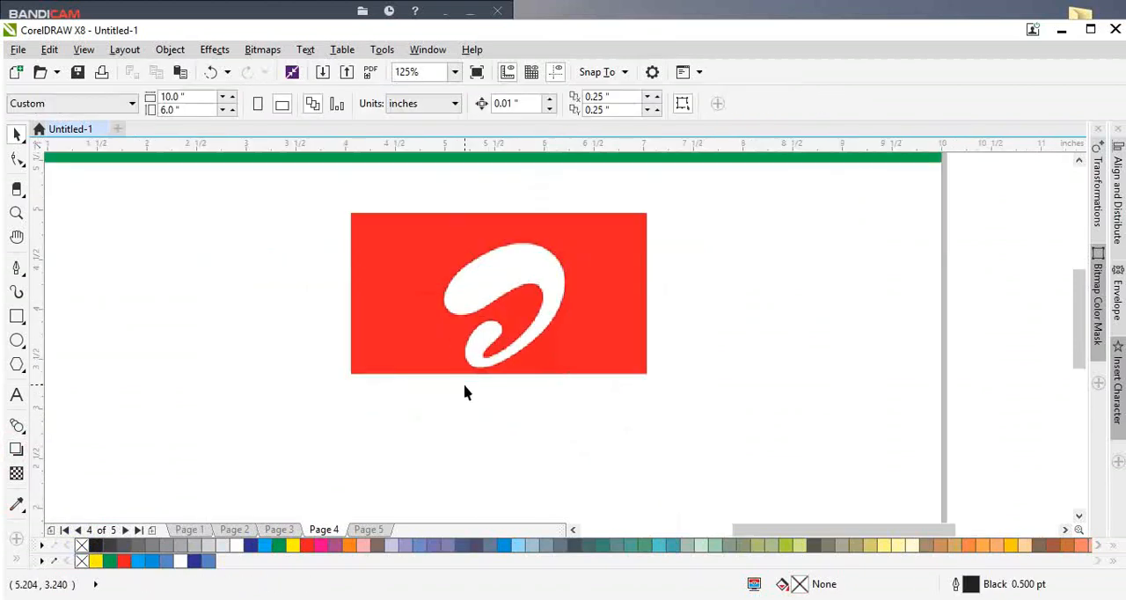
scroll(490, 293, up, 2)
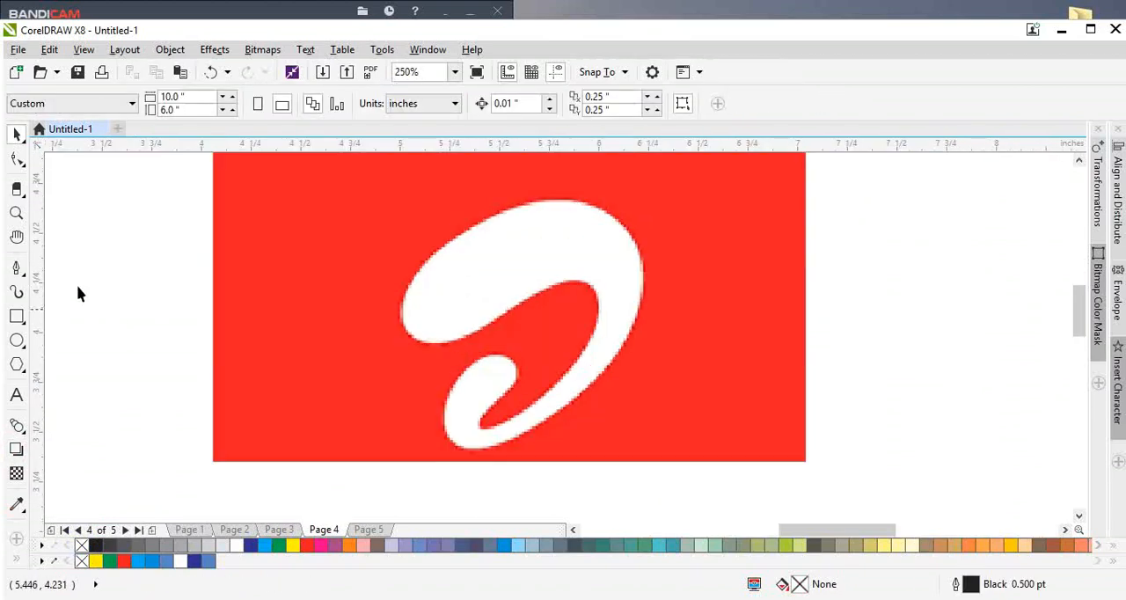
click(19, 266)
scroll(469, 322, up, 2)
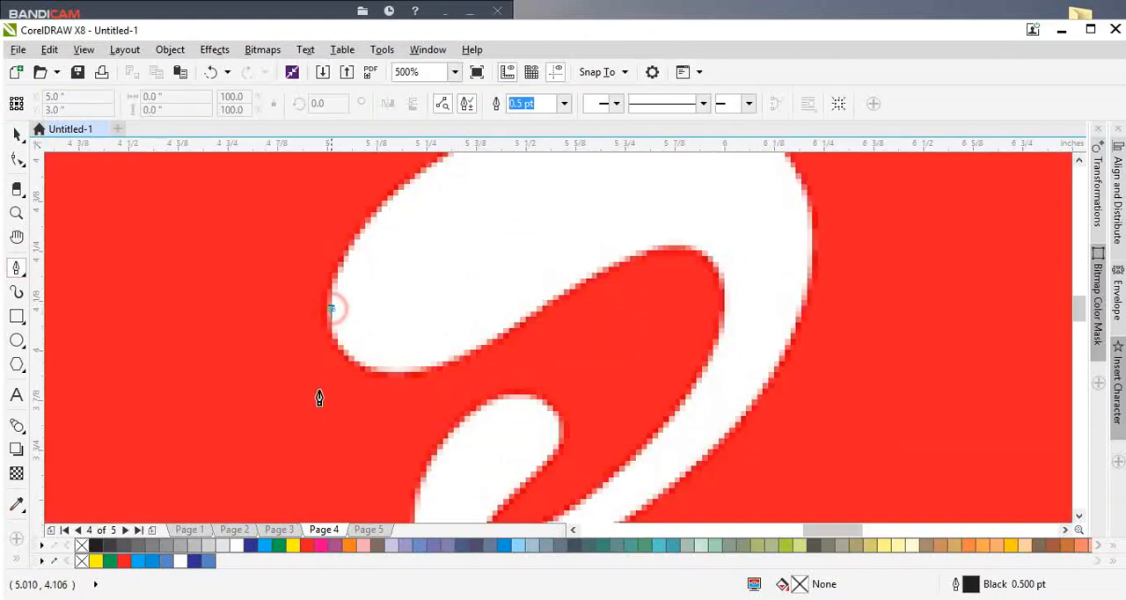
scroll(329, 369, down, 2)
scroll(290, 404, up, 2)
drag(402, 268, 519, 218)
scroll(629, 209, down, 2)
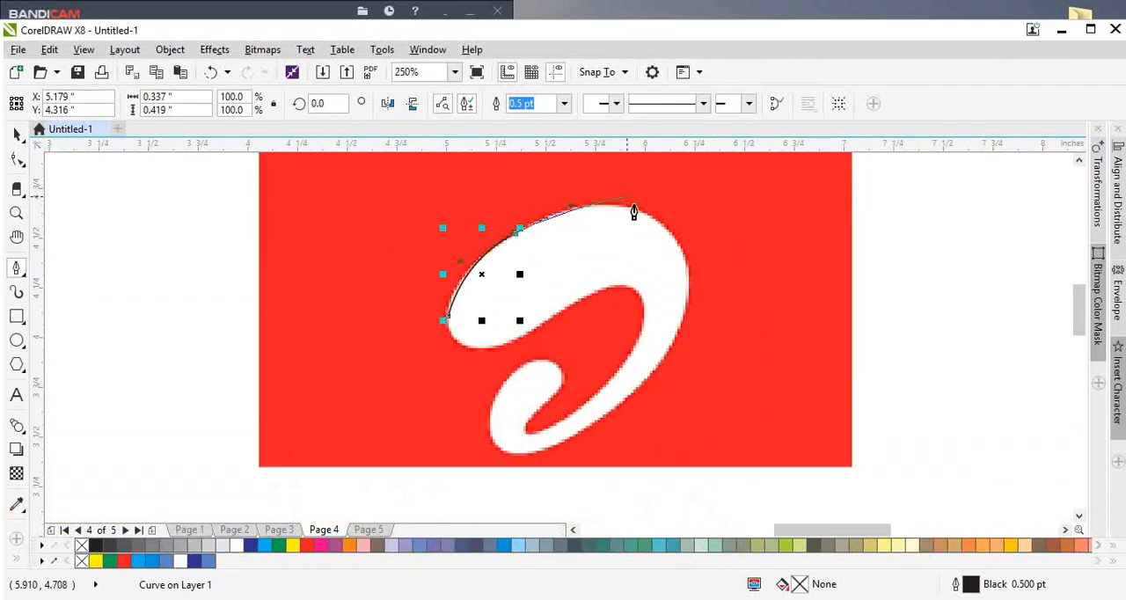
scroll(633, 212, up, 2)
drag(656, 223, 712, 260)
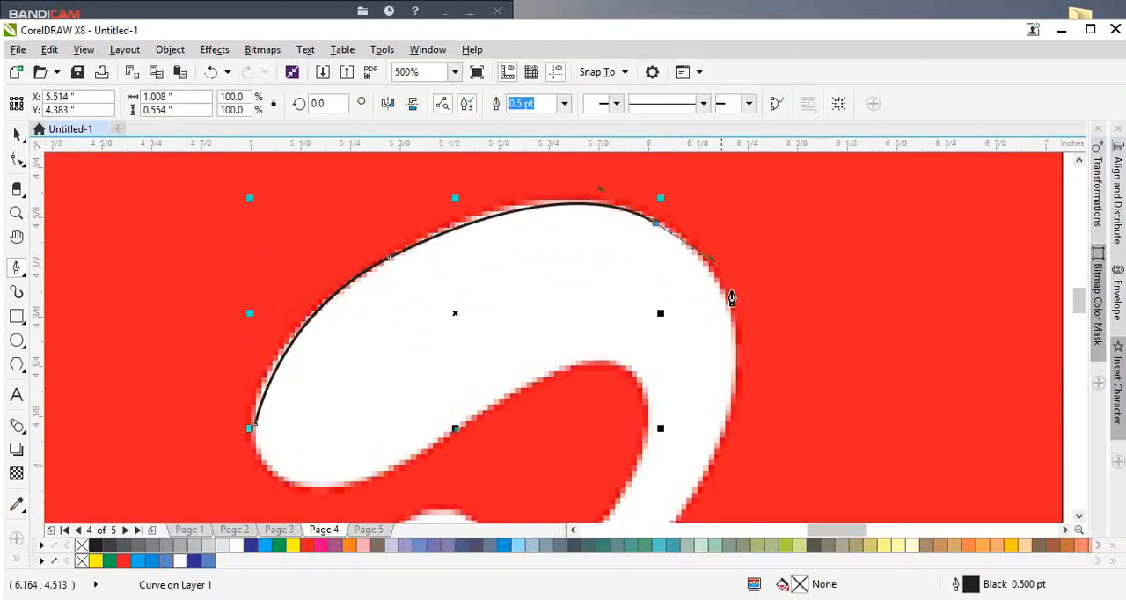
Step: Continue the pen path down the swoosh's right outer edge with curved segments towards its lower end
scroll(731, 299, down, 2)
scroll(733, 334, up, 2)
drag(724, 373, 704, 466)
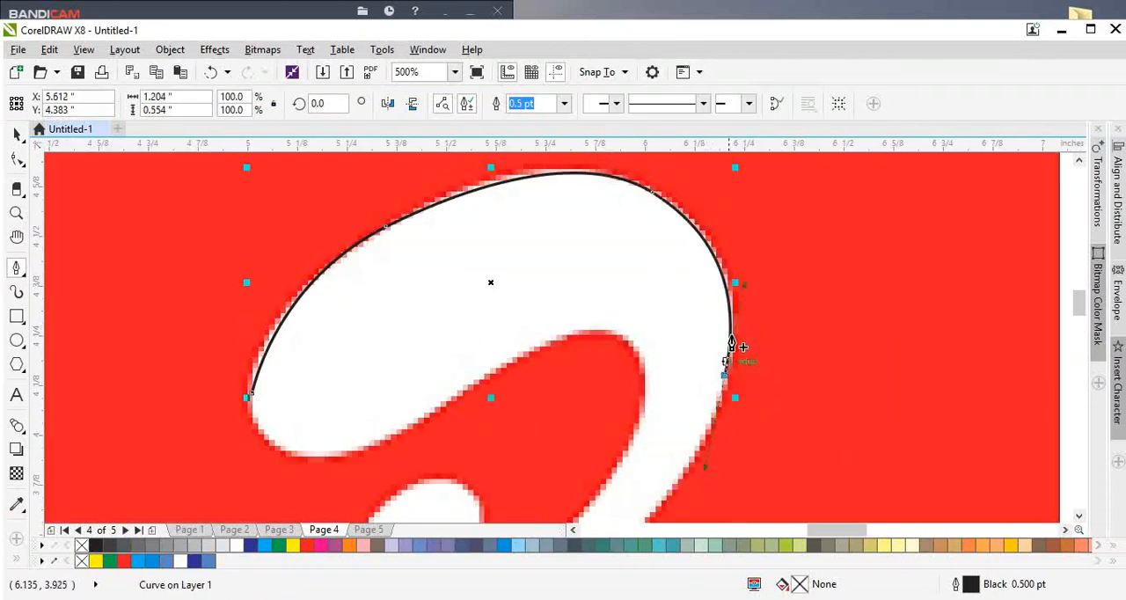
scroll(730, 345, down, 2)
scroll(651, 478, up, 2)
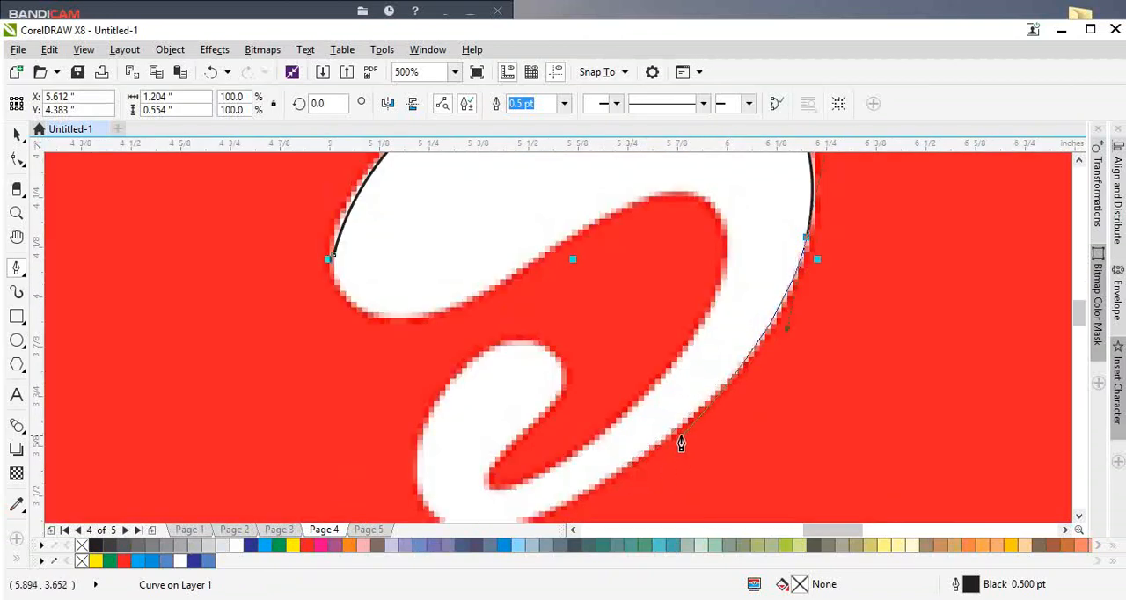
drag(666, 438, 570, 453)
Step: Trace around the bottom curve and the rounded hook of the swoosh to its narrow inner notch
scroll(709, 382, down, 1)
scroll(693, 407, up, 1)
drag(525, 383, 529, 322)
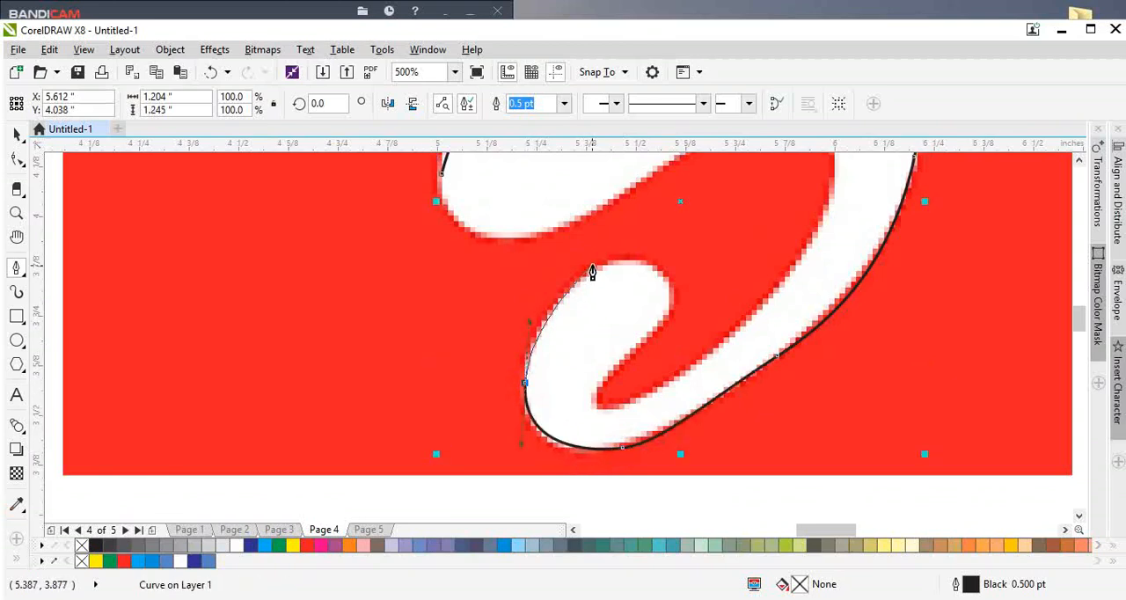
drag(592, 278, 649, 396)
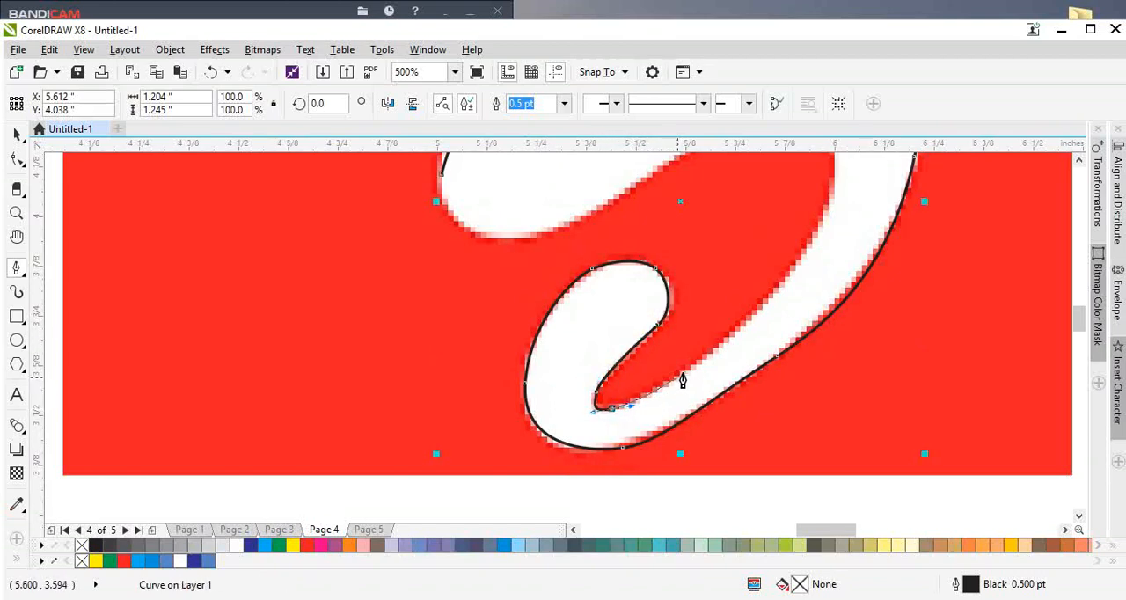
Step: Trace the swoosh's inner edge upward, around its inner bend and along the underside to the rounded left end
drag(706, 356, 733, 221)
scroll(728, 400, down, 1)
scroll(778, 303, up, 1)
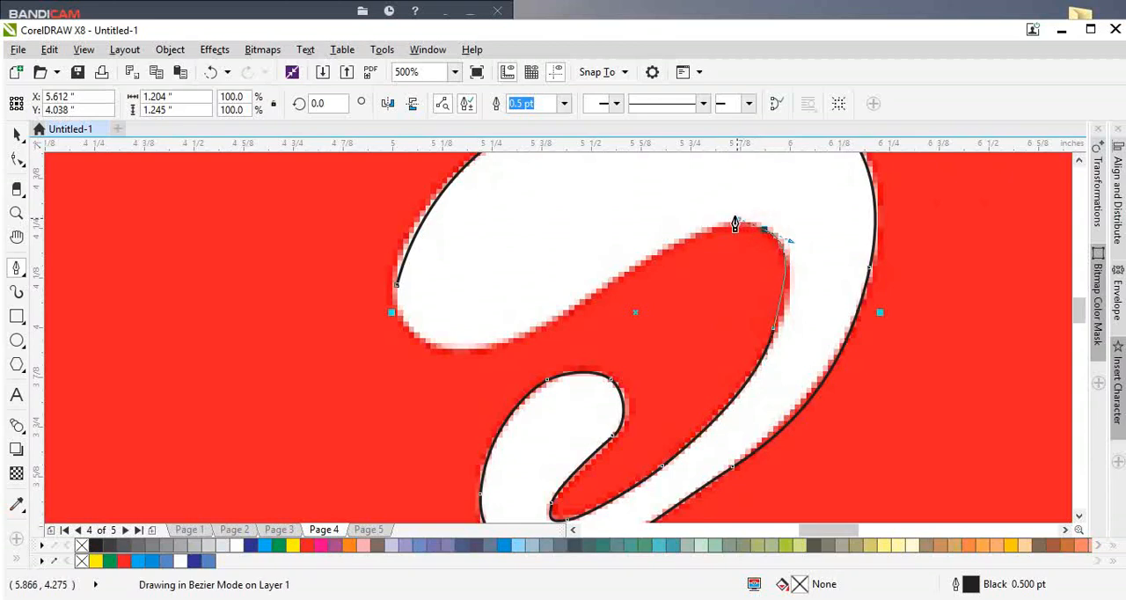
drag(660, 247, 635, 260)
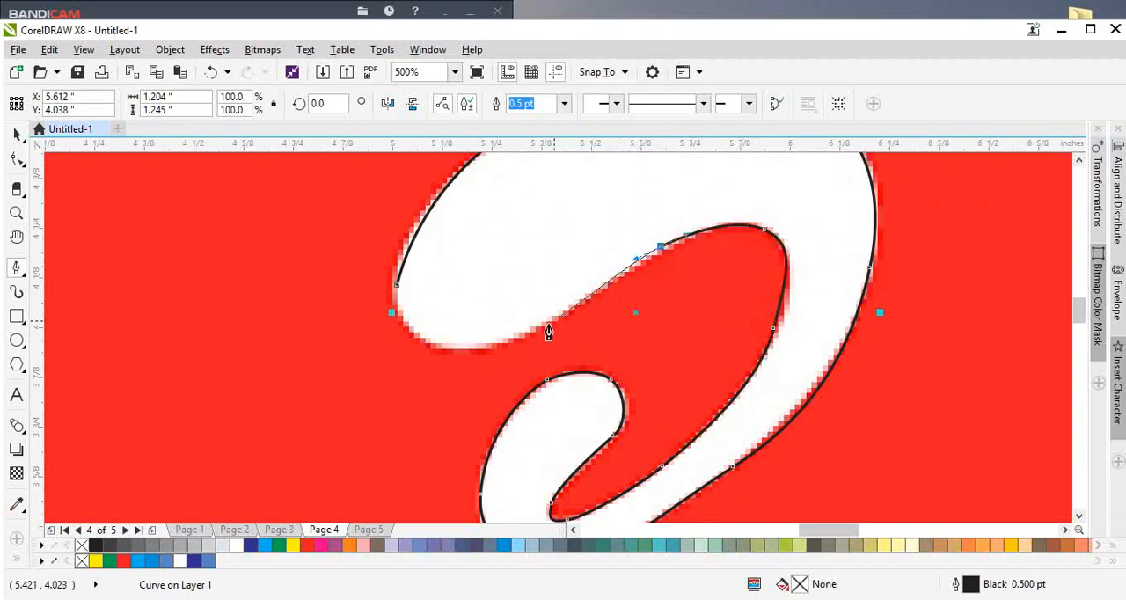
drag(533, 330, 424, 339)
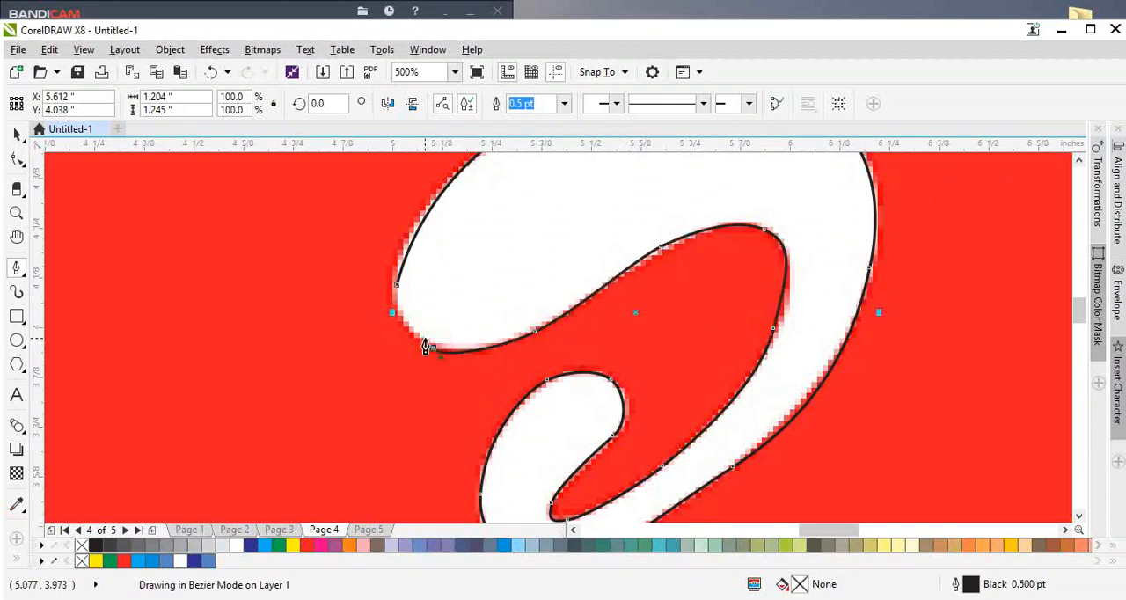
scroll(402, 316, up, 1)
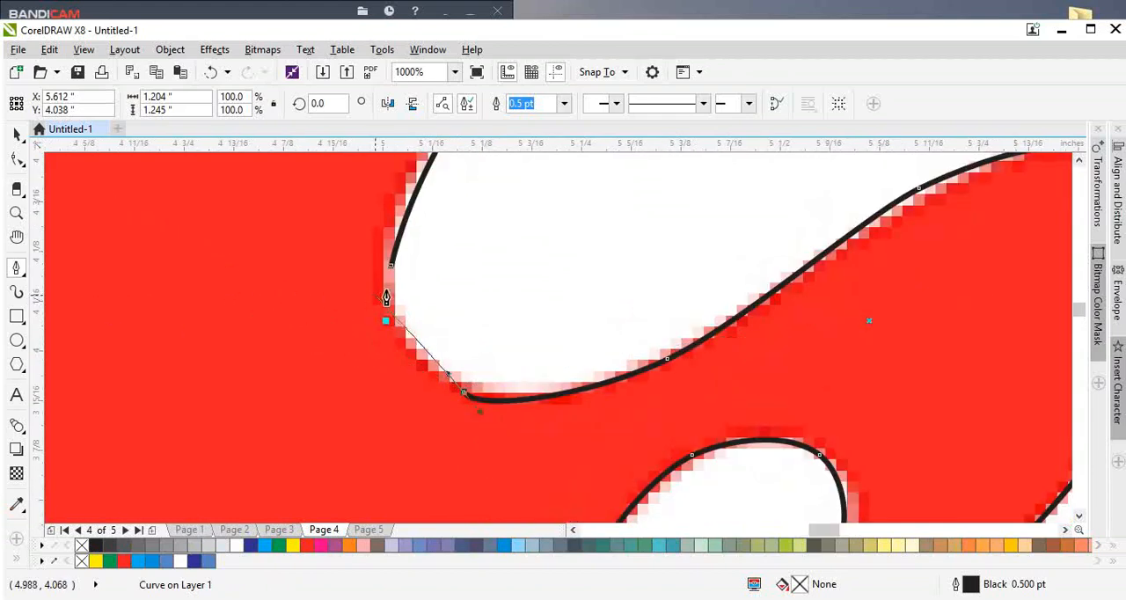
drag(392, 294, 384, 258)
click(384, 258)
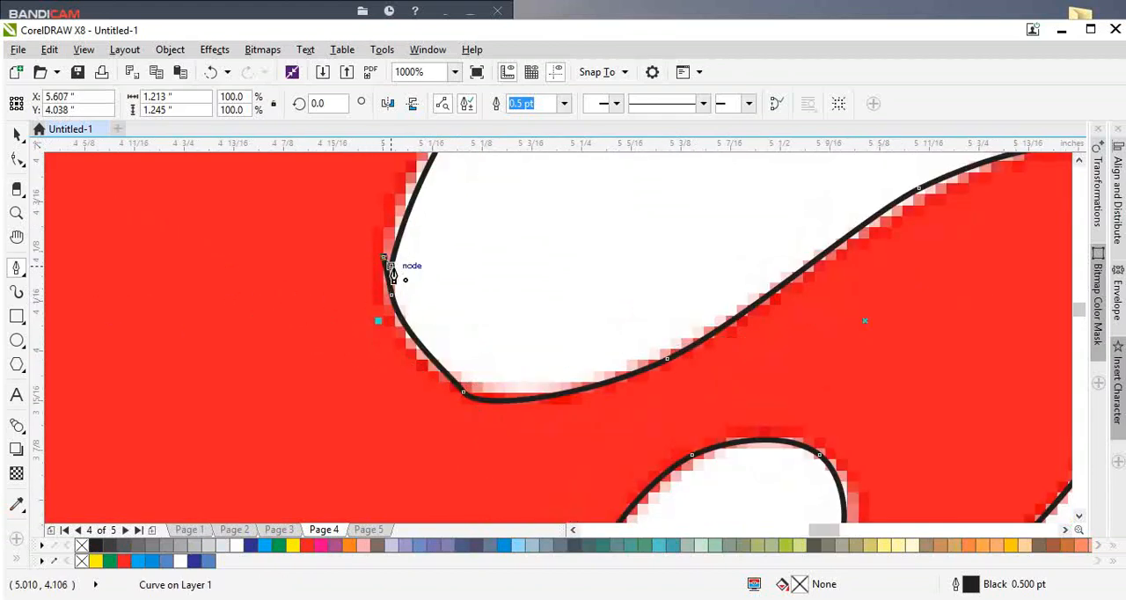
key(ctrl+z)
key(ctrl+z)
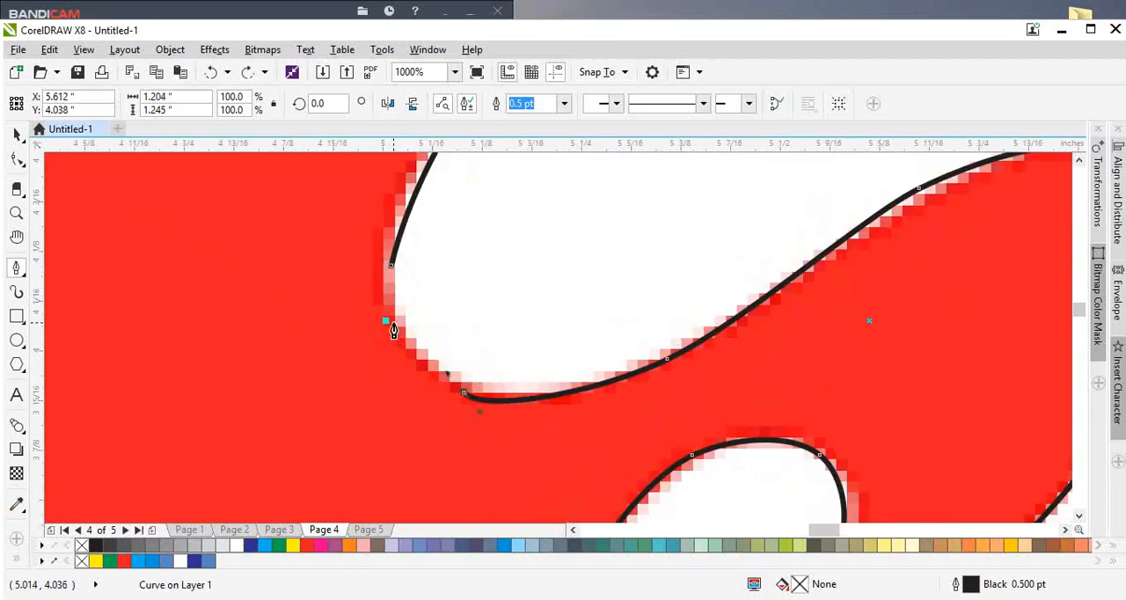
Step: Draw the last curved segment up to the path's starting point and delete the overlapping nodes at the left end
drag(390, 296, 391, 273)
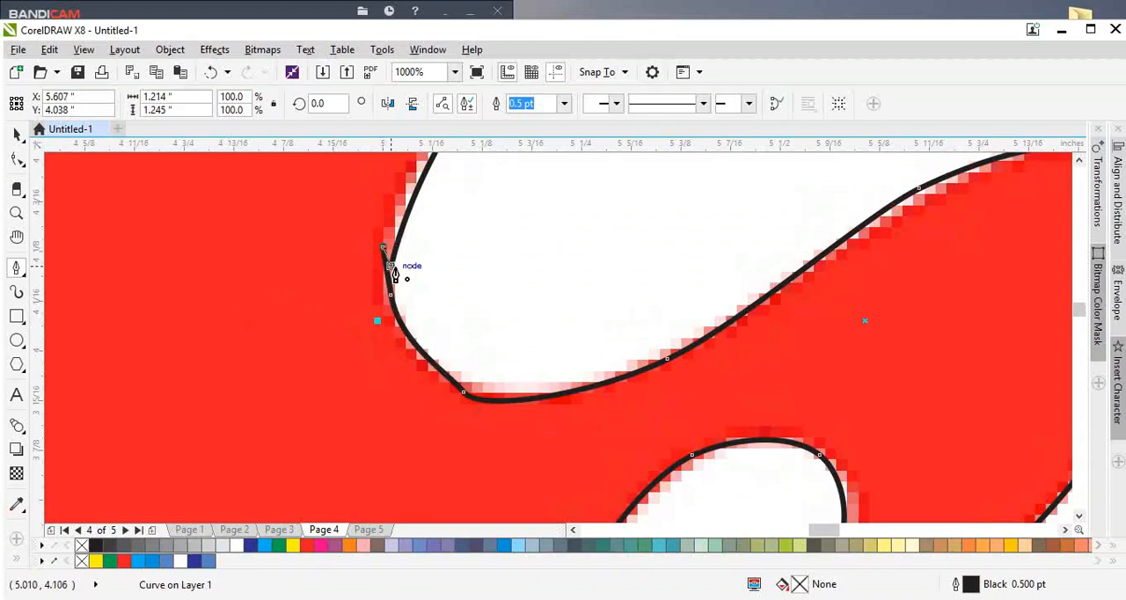
key(F10)
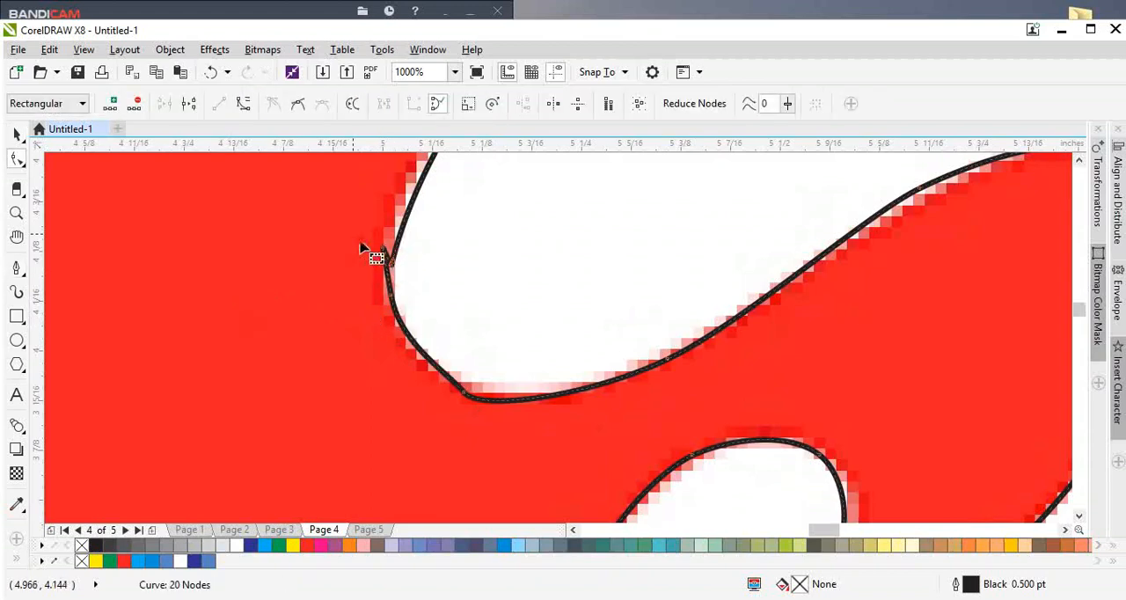
drag(360, 243, 412, 286)
key(Delete)
Step: Delete the surplus node at the bottom of the swoosh's left end to smooth its rounding
scroll(424, 330, down, 1)
drag(370, 325, 481, 403)
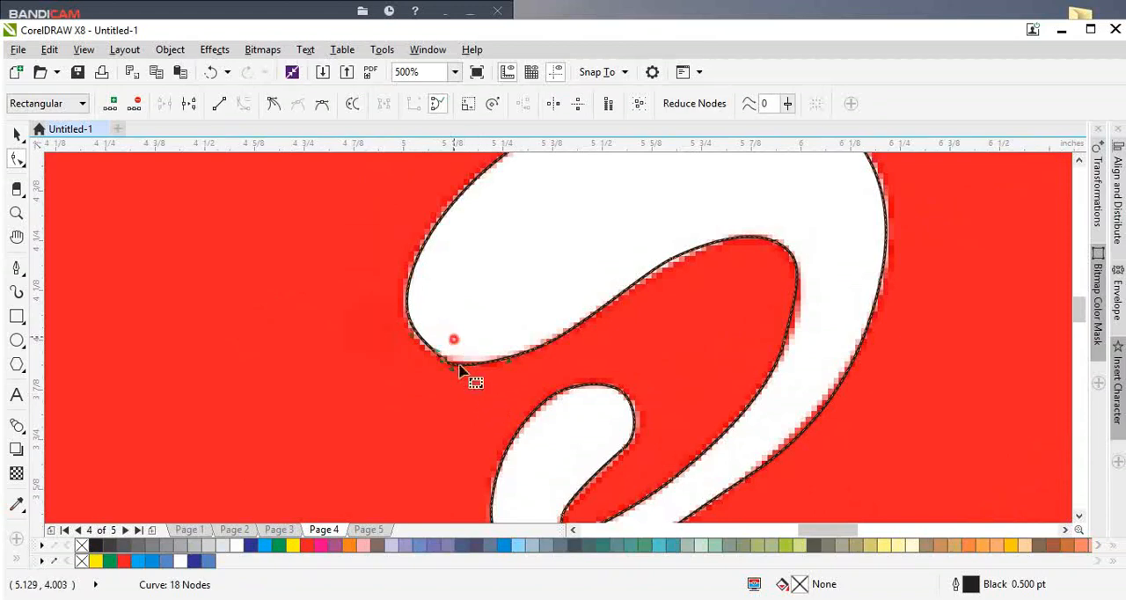
click(430, 334)
drag(434, 330, 459, 392)
key(Delete)
scroll(477, 374, down, 1)
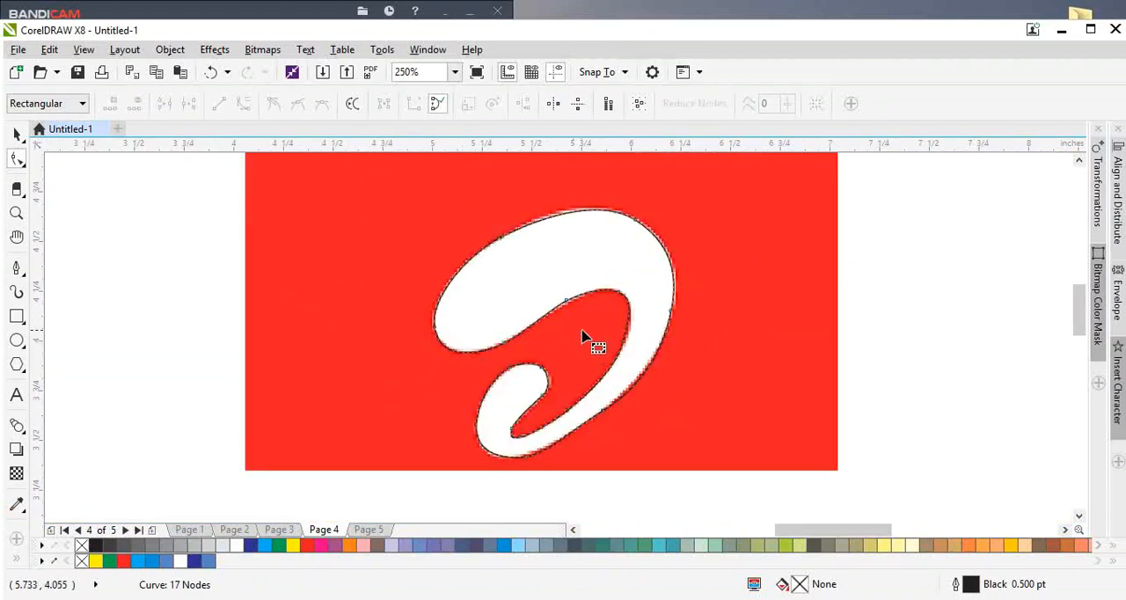
Step: Delete the surplus nodes on the swoosh's upper inner edge and on its bottom curve
scroll(583, 332, up, 1)
drag(525, 251, 634, 395)
key(Delete)
scroll(569, 336, down, 1)
scroll(526, 426, up, 2)
drag(475, 410, 586, 464)
key(Delete)
scroll(442, 444, down, 1)
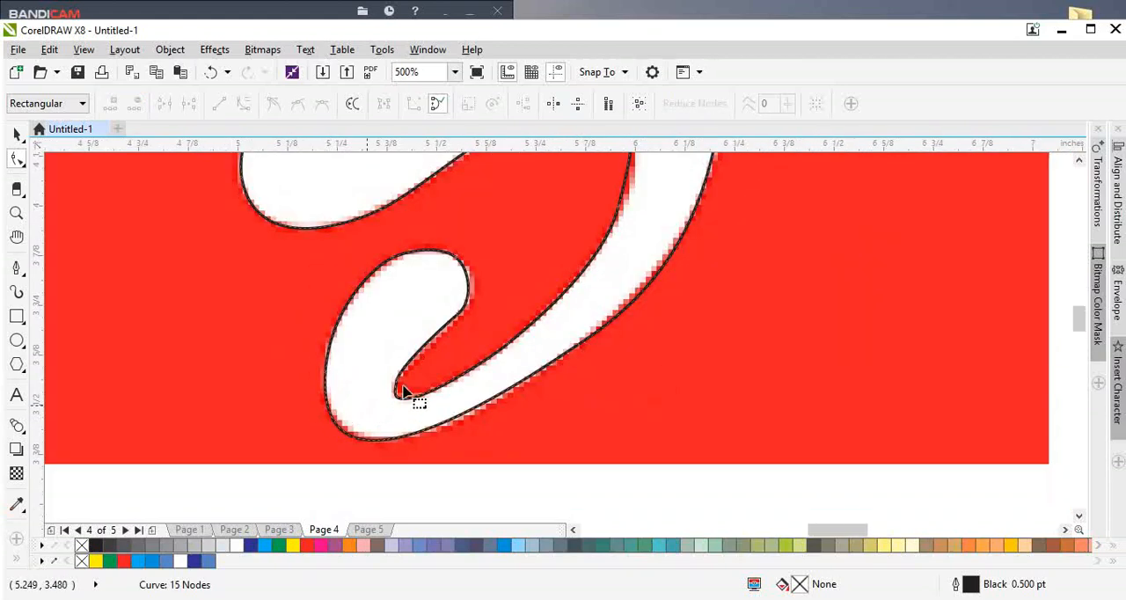
Step: Delete the node on the right side of the hook, where its rounded head meets the narrow notch
key(space)
scroll(447, 359, up, 2)
key(space)
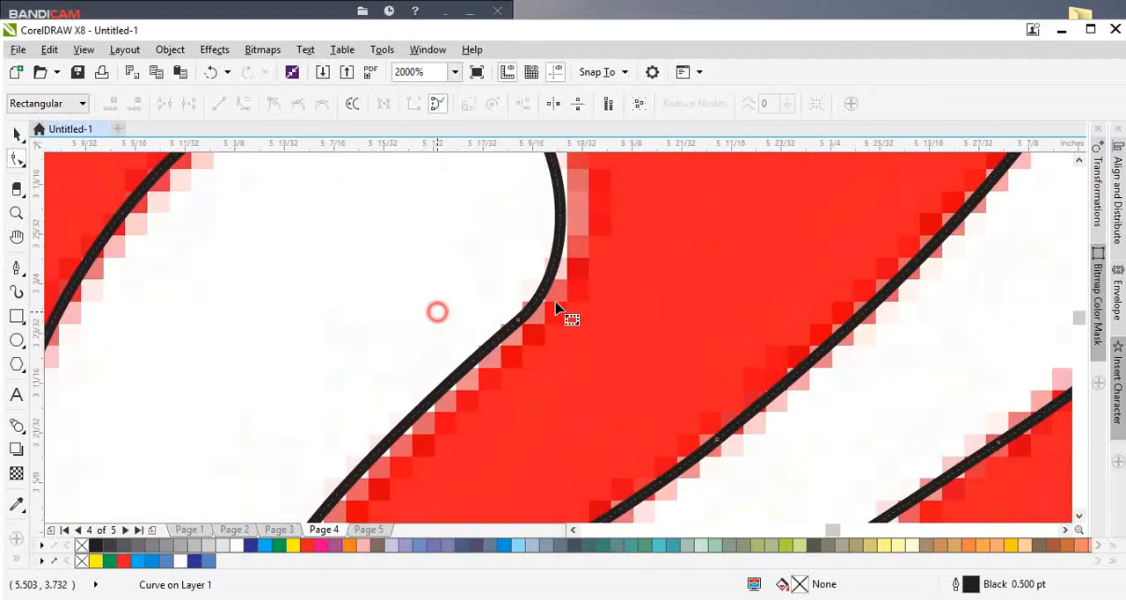
drag(476, 355, 479, 357)
drag(513, 279, 565, 342)
key(Delete)
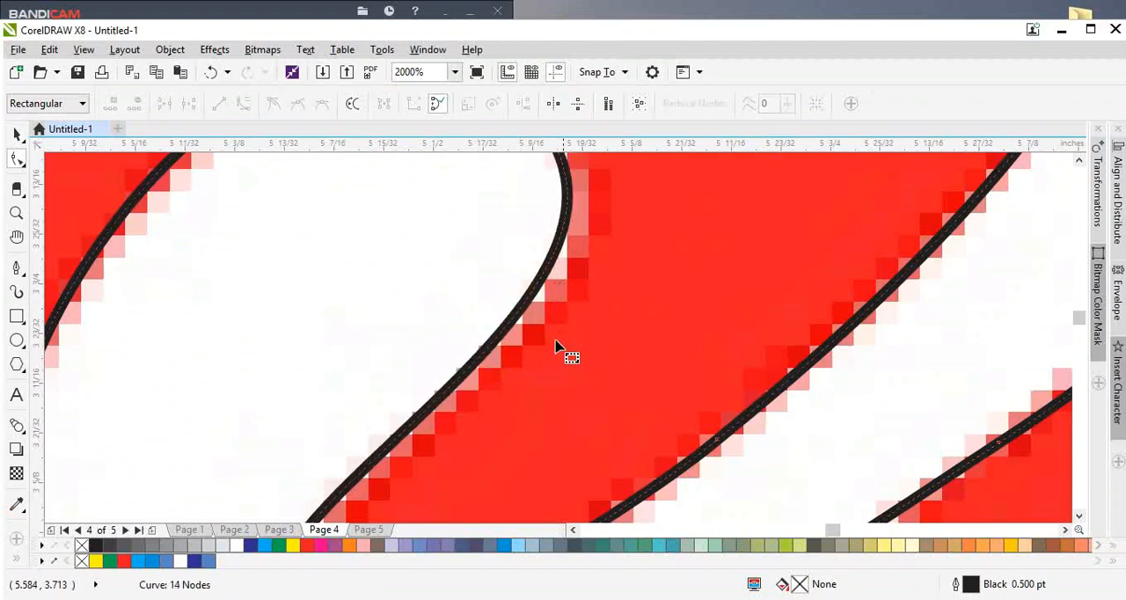
scroll(554, 347, down, 1)
scroll(556, 354, down, 2)
key(space)
drag(637, 220, 613, 271)
key(ctrl+z)
Step: Delete the surplus nodes on the swoosh's upper-left edge and on its right outer edge
scroll(548, 271, down, 1)
scroll(554, 232, up, 2)
key(space)
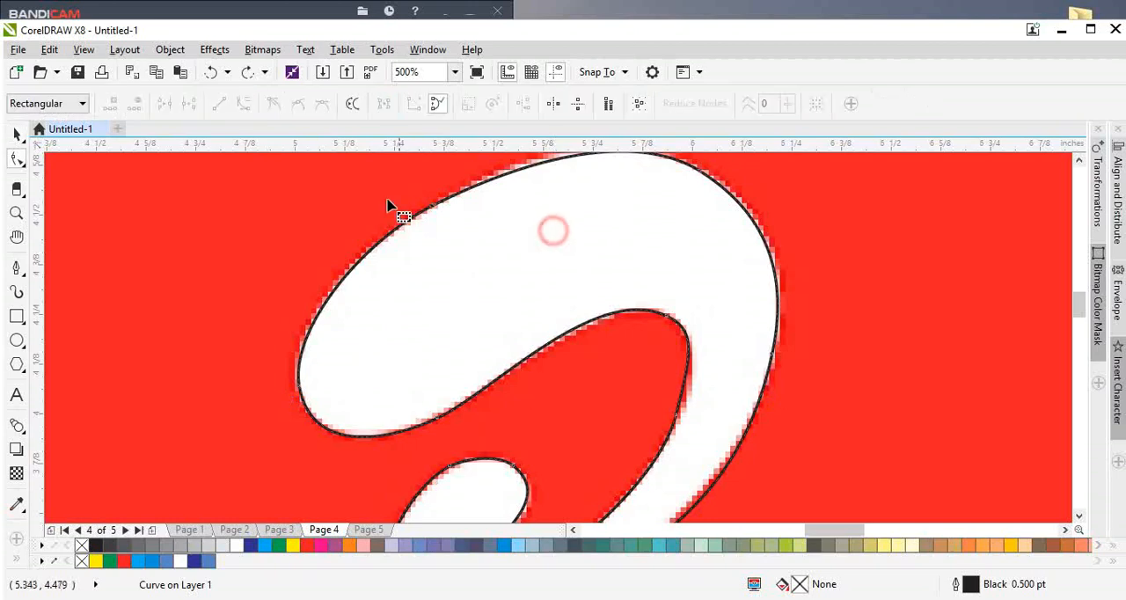
key(Delete)
scroll(484, 360, down, 2)
scroll(619, 251, up, 2)
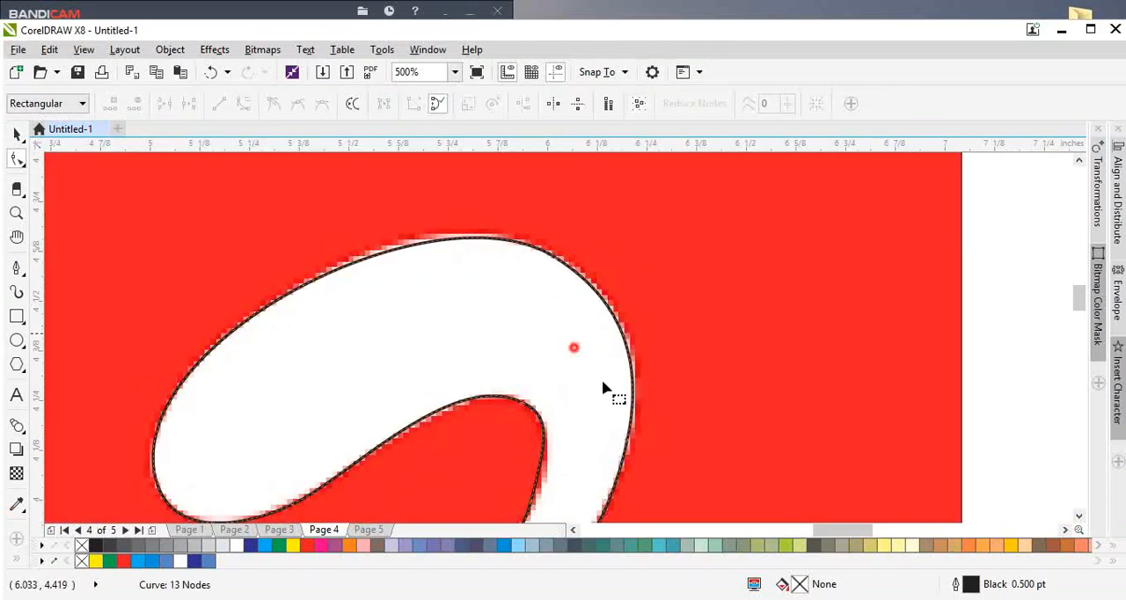
drag(601, 381, 665, 450)
key(Delete)
scroll(606, 325, down, 2)
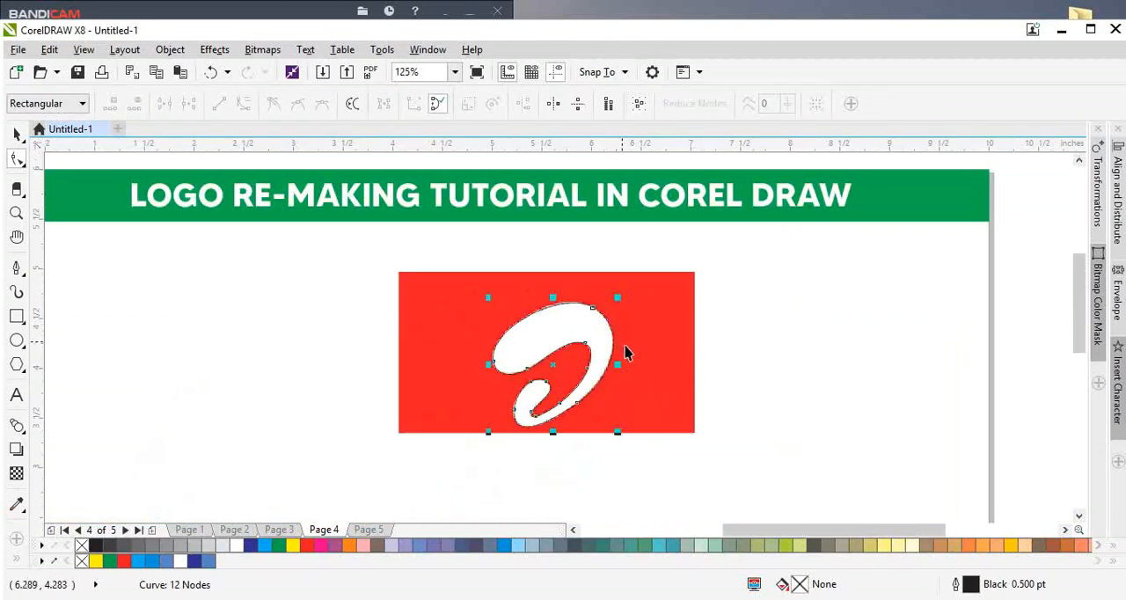
Step: Delete the red reference image behind the traced outline
key(space)
click(633, 379)
key(Delete)
Step: Fill the traced swoosh with red and remove its outline
click(605, 342)
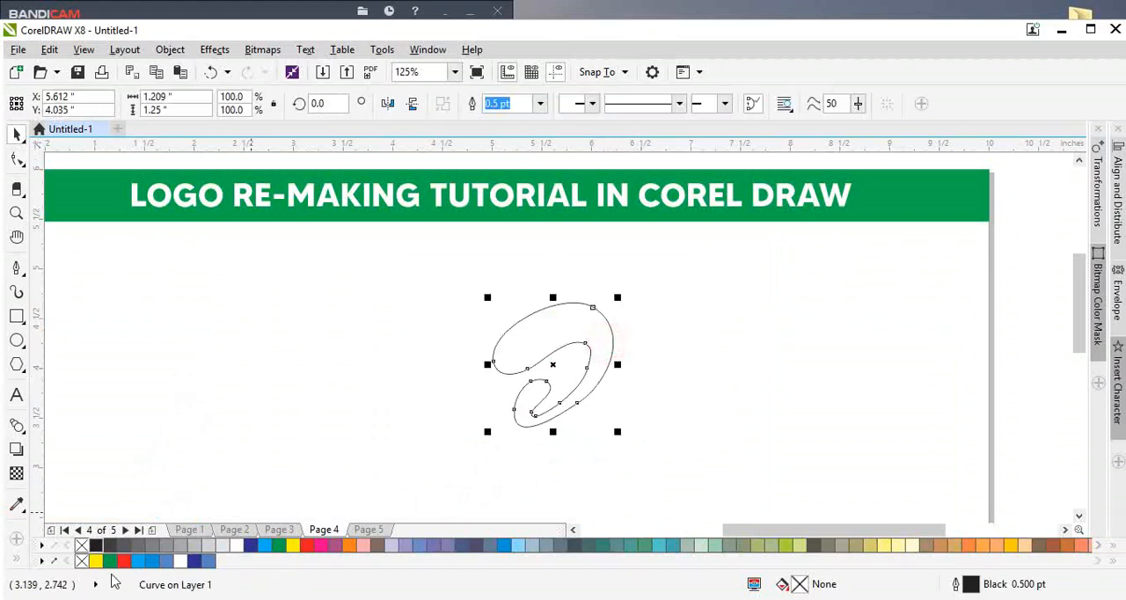
click(124, 564)
right_click(81, 560)
click(616, 444)
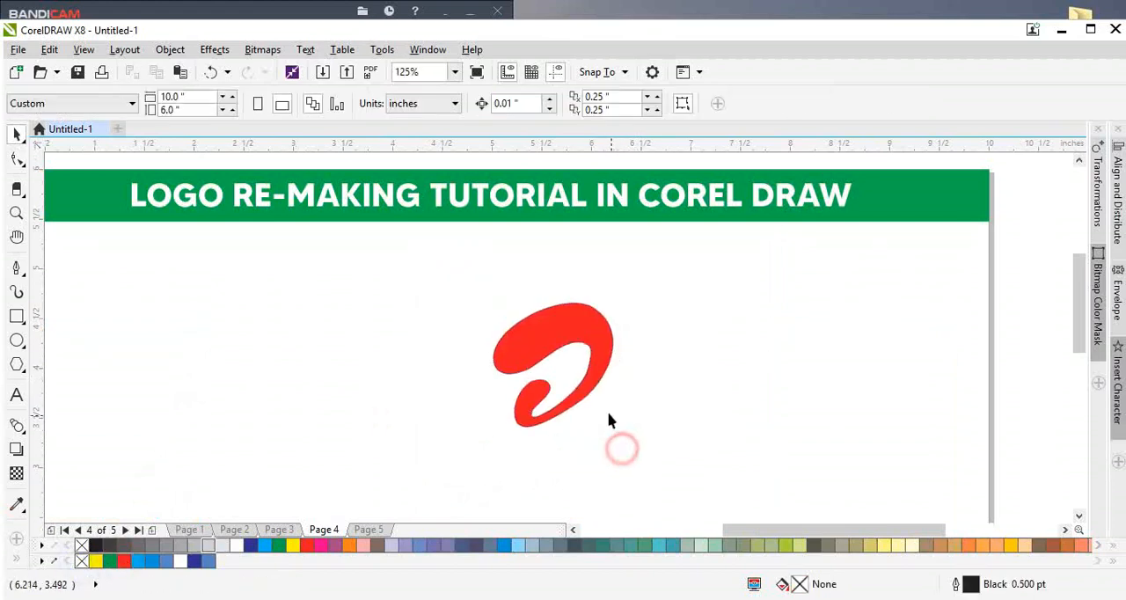
Step: Delete the node on the lower-right outer edge of the red swoosh to smooth the curve
scroll(549, 390, up, 1)
click(550, 385)
key(space)
scroll(550, 386, up, 1)
drag(549, 400, 583, 452)
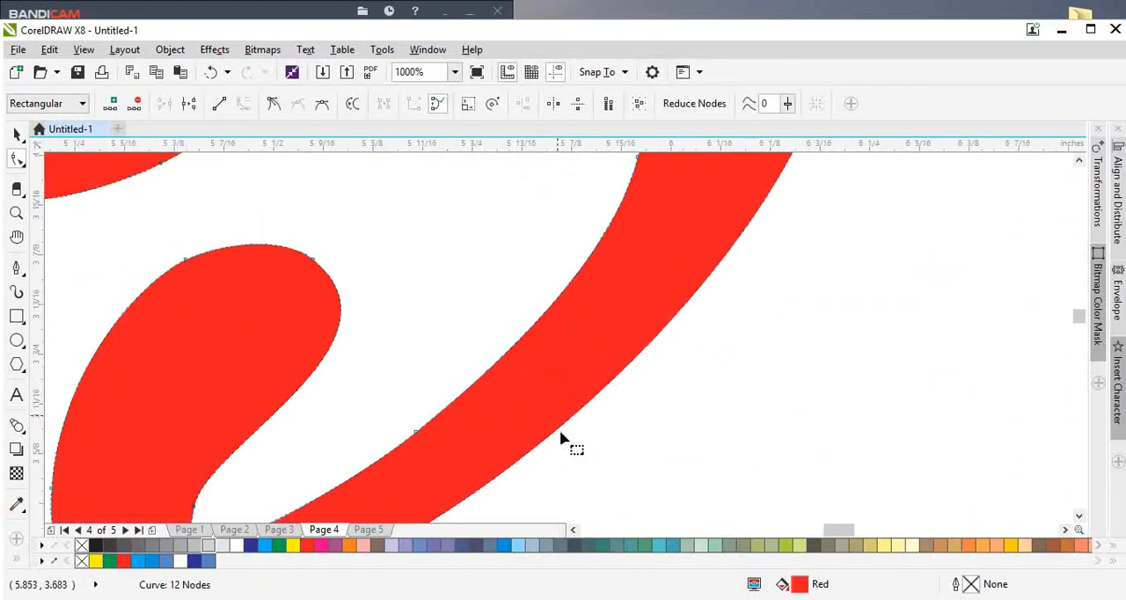
key(Delete)
scroll(562, 460, down, 1)
scroll(588, 397, up, 1)
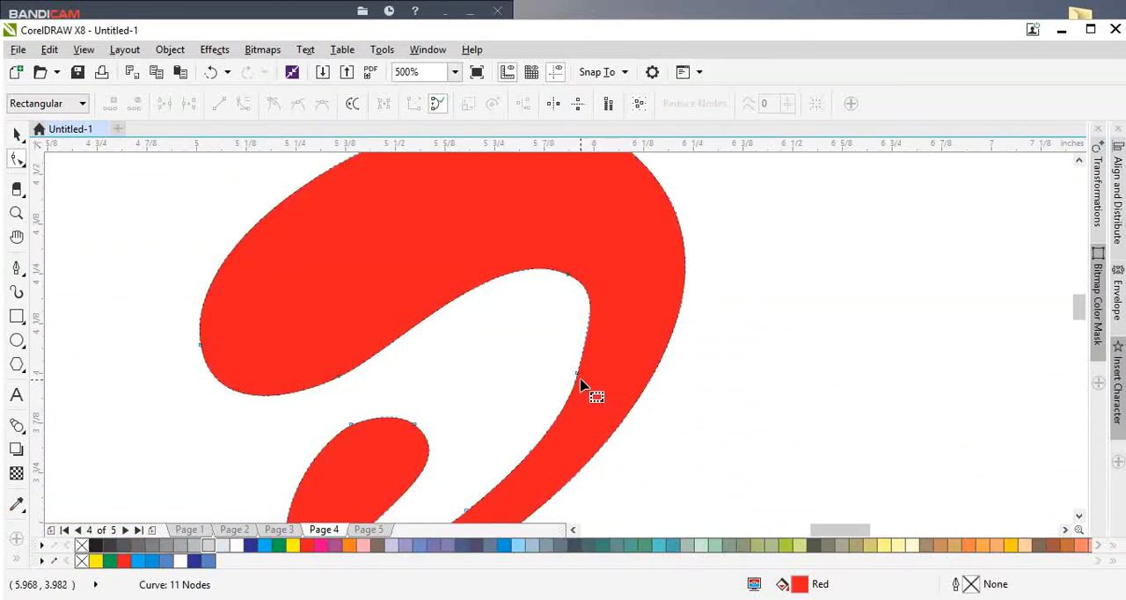
Step: Delete the two surplus nodes on the right and lower parts of the swoosh's inner edge
drag(580, 390, 580, 381)
key(Delete)
scroll(583, 382, down, 1)
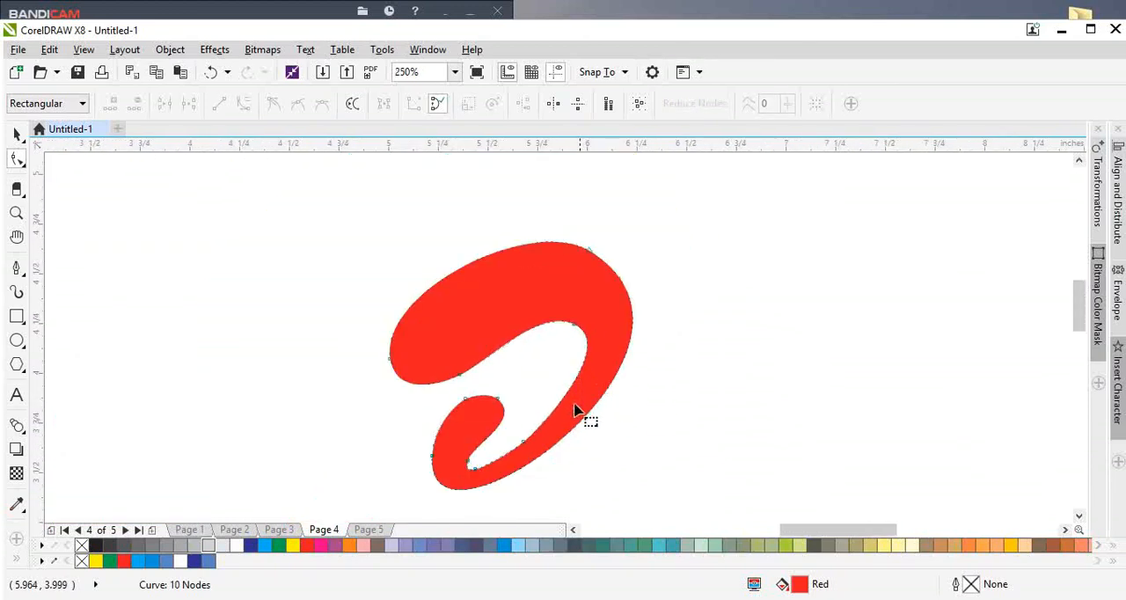
double_click(520, 439)
key(space)
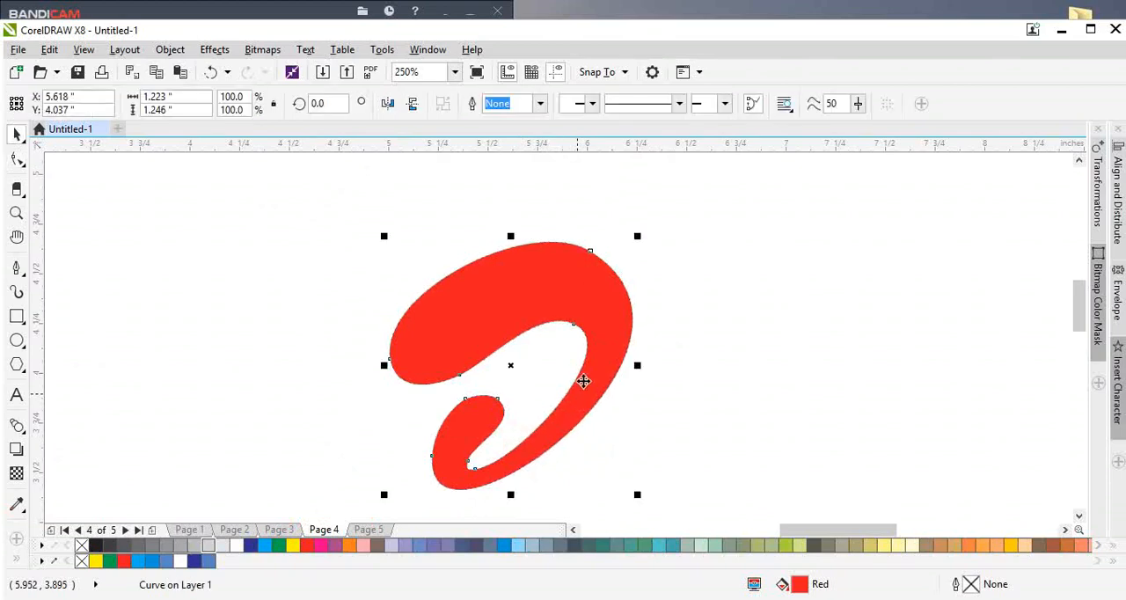
key(space)
click(595, 255)
key(Delete)
key(ctrl+z)
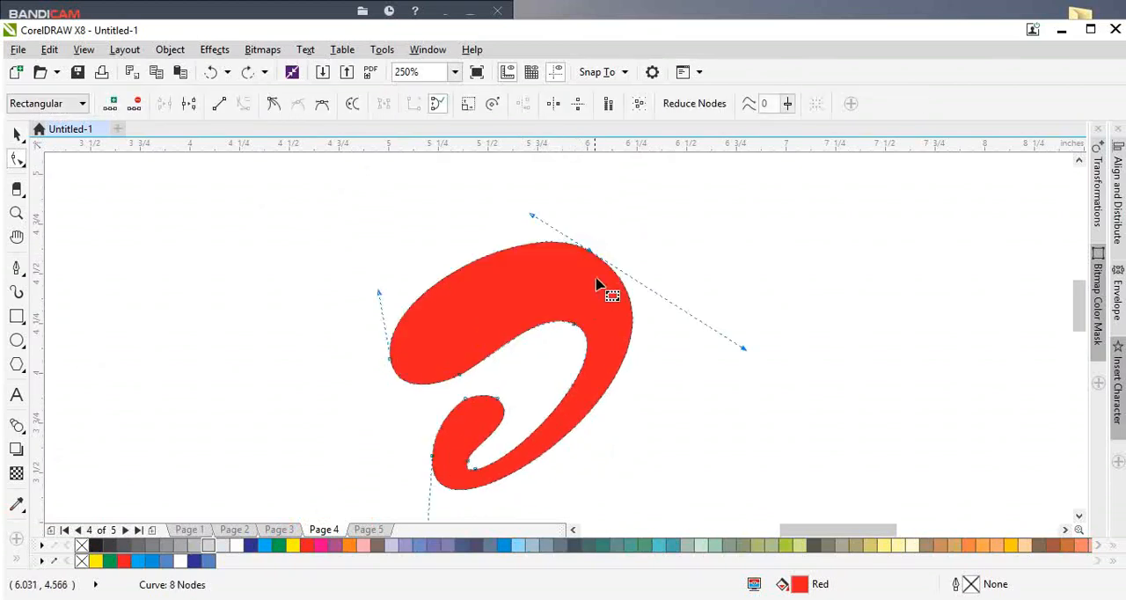
Step: Add a node on the upper-right outer edge of the swoosh and delete the neighbouring node above it
double_click(623, 285)
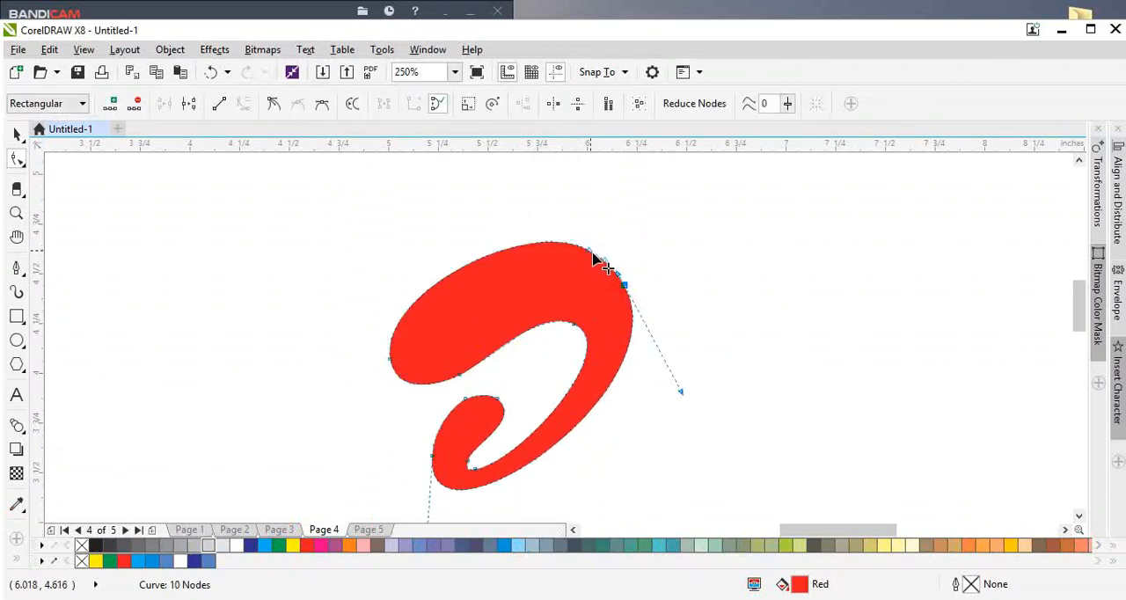
double_click(593, 253)
key(space)
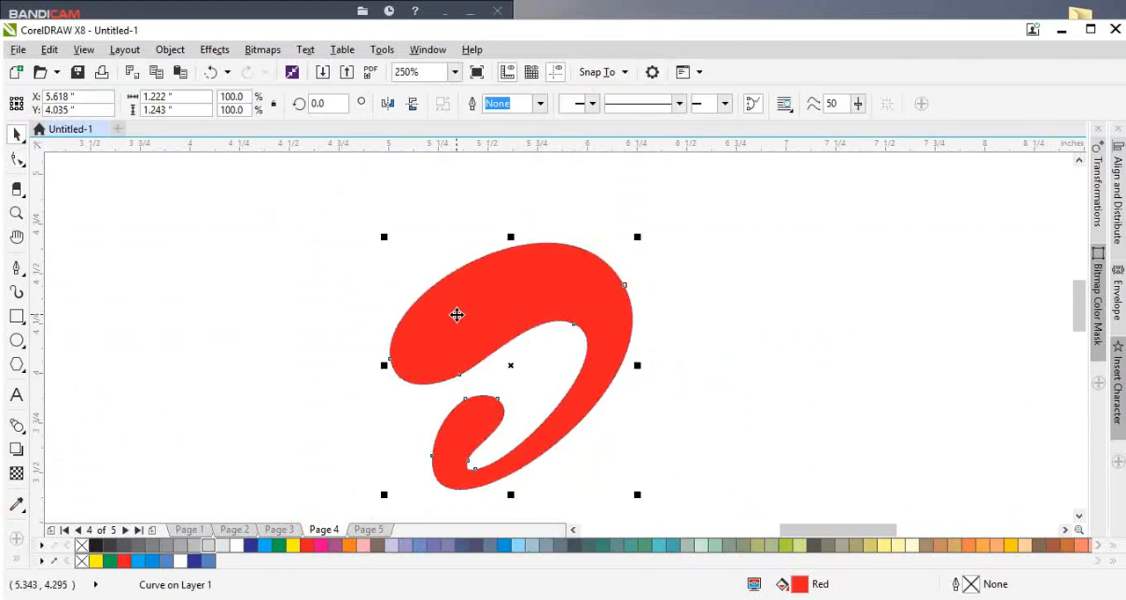
Step: Enlarge the swoosh proportionally to about 296.5% and center it on the page
scroll(457, 315, down, 3)
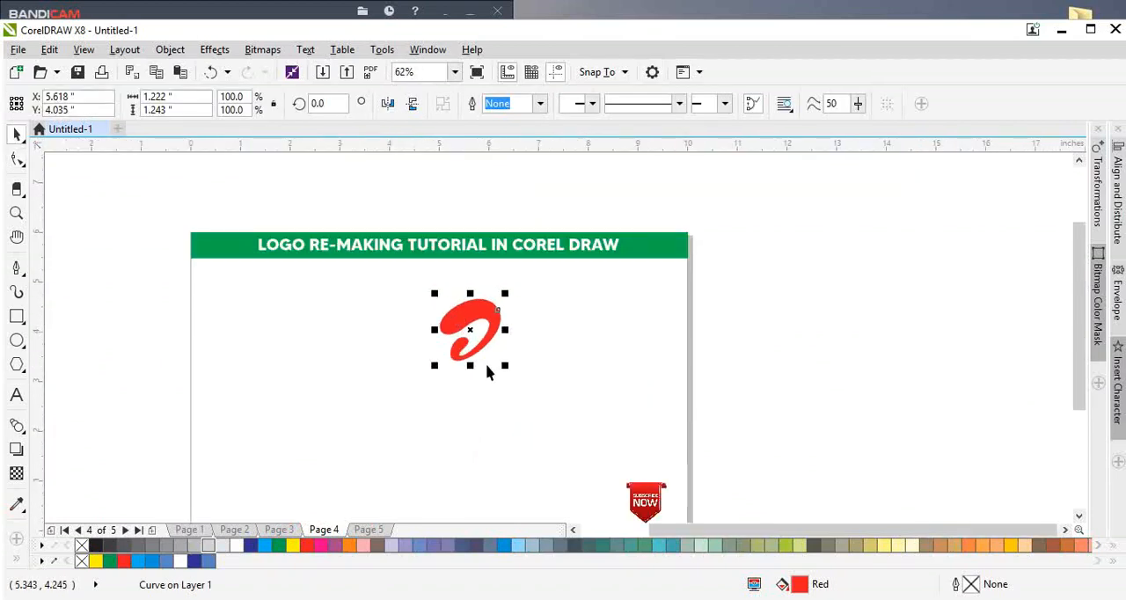
drag(502, 371, 627, 501)
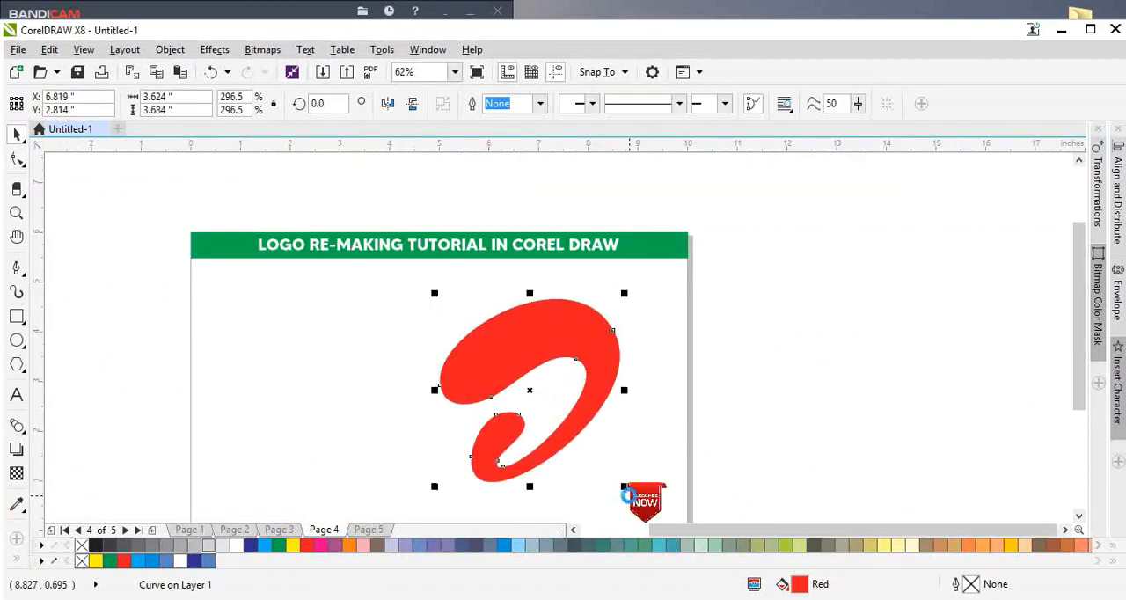
key(p)
scroll(626, 500, up, 1)
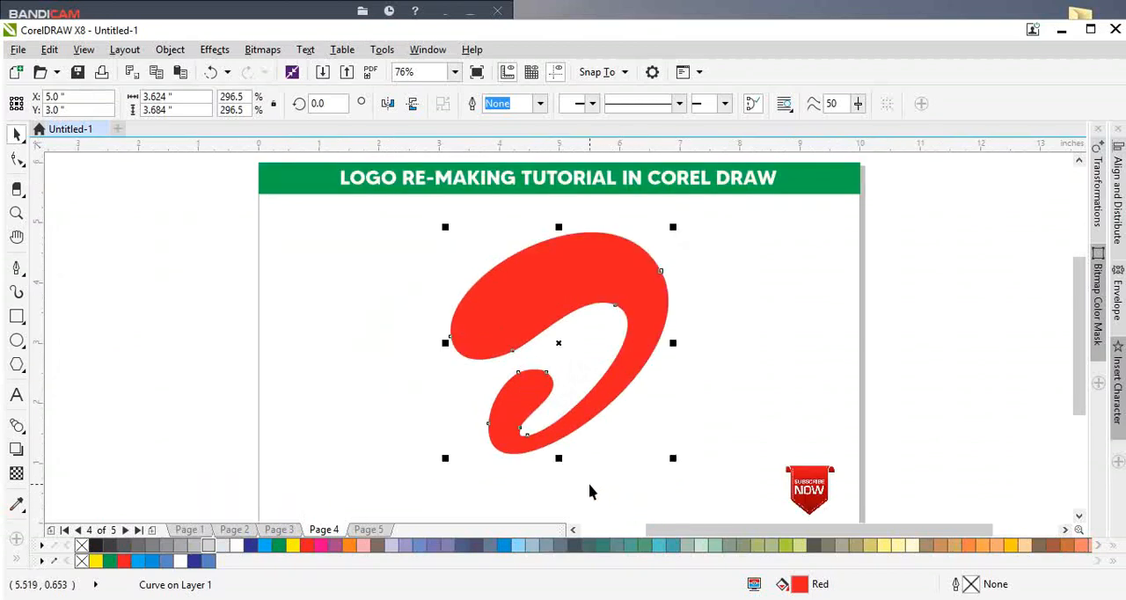
click(565, 459)
scroll(565, 466, down, 2)
scroll(566, 466, up, 2)
scroll(565, 466, down, 2)
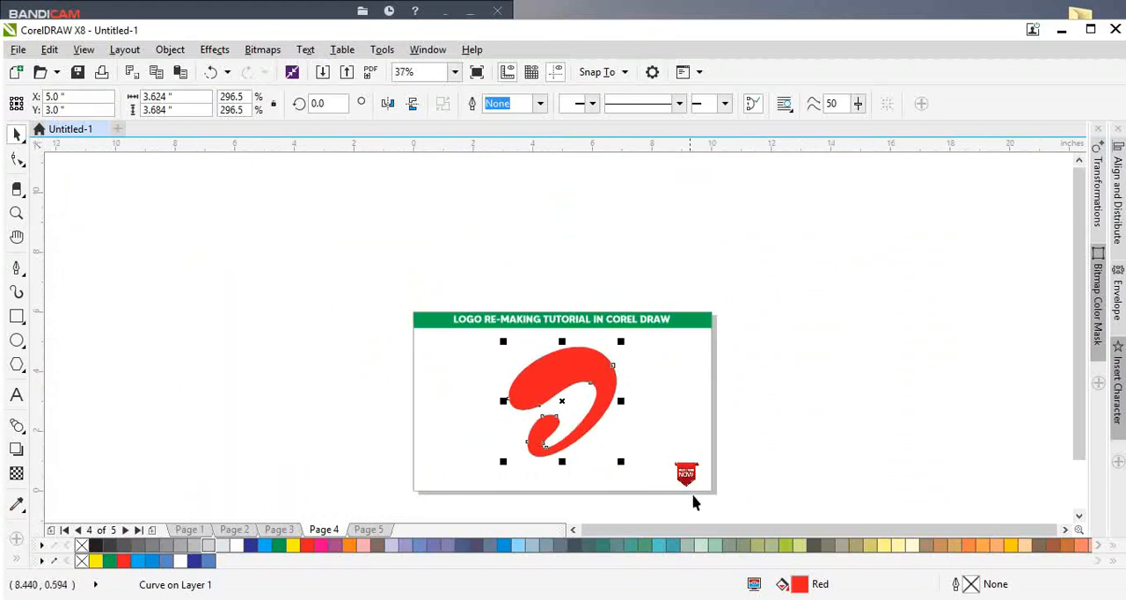
Step: Deselect the logo and add a page-sized rectangle of 10 by 6 inches as a frame on page 4
click(693, 497)
click(22, 325)
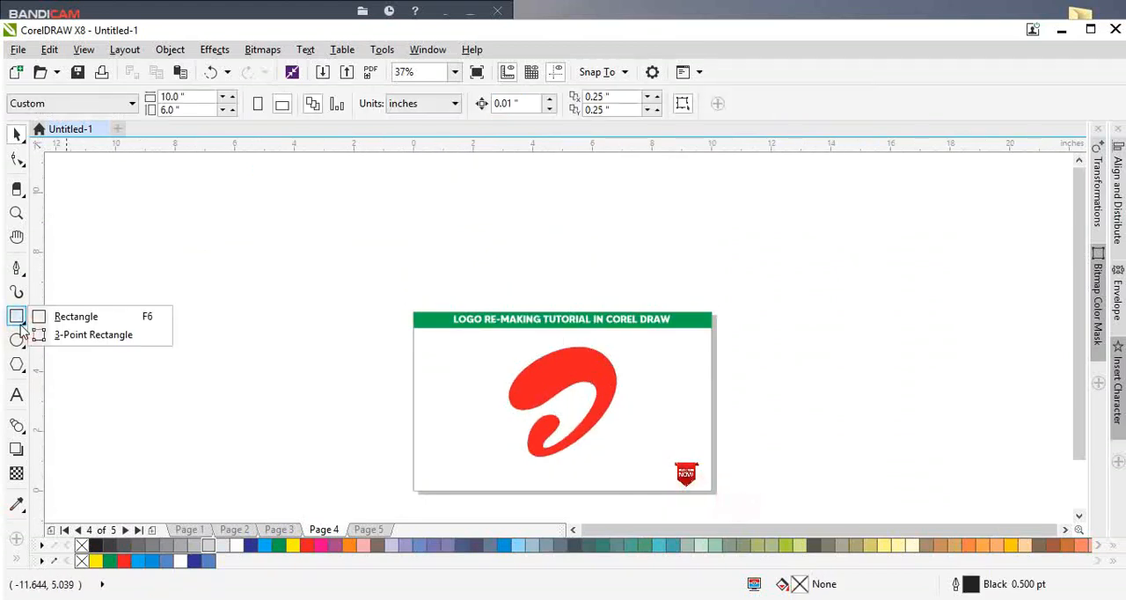
double_click(17, 317)
double_click(15, 316)
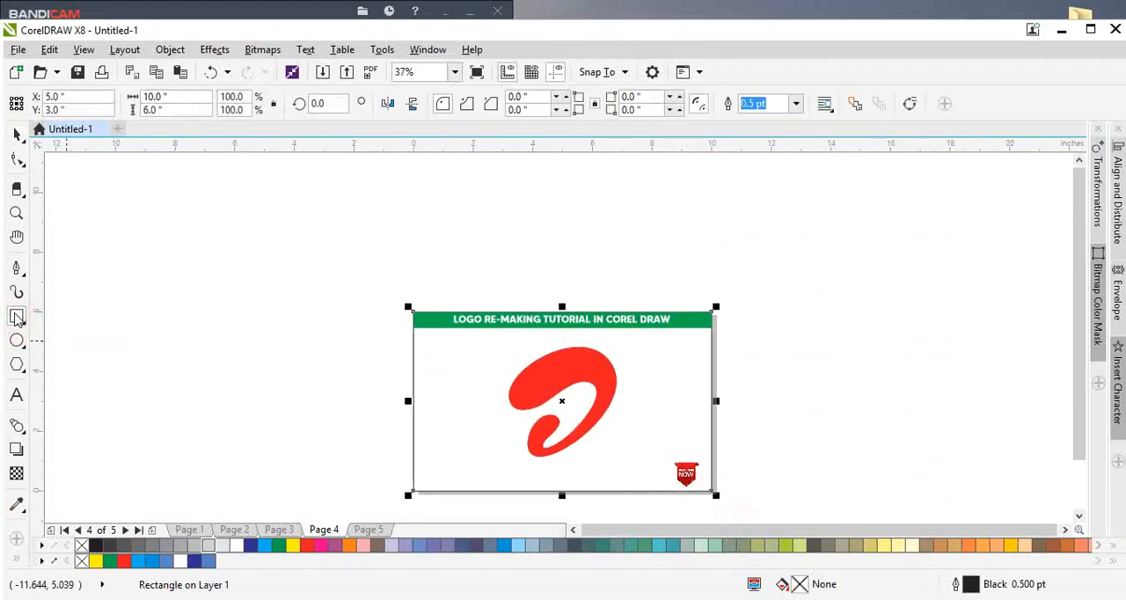
Step: Preview the finished page 4 full screen, exit the preview and go to page 5
key(F4)
key(F9)
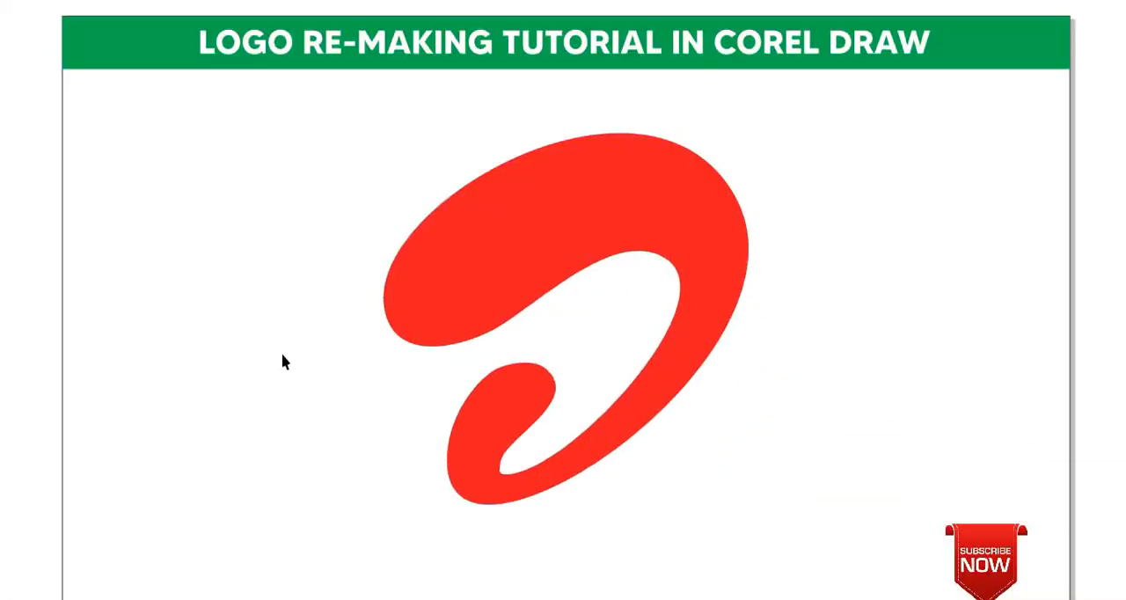
click(283, 361)
click(161, 391)
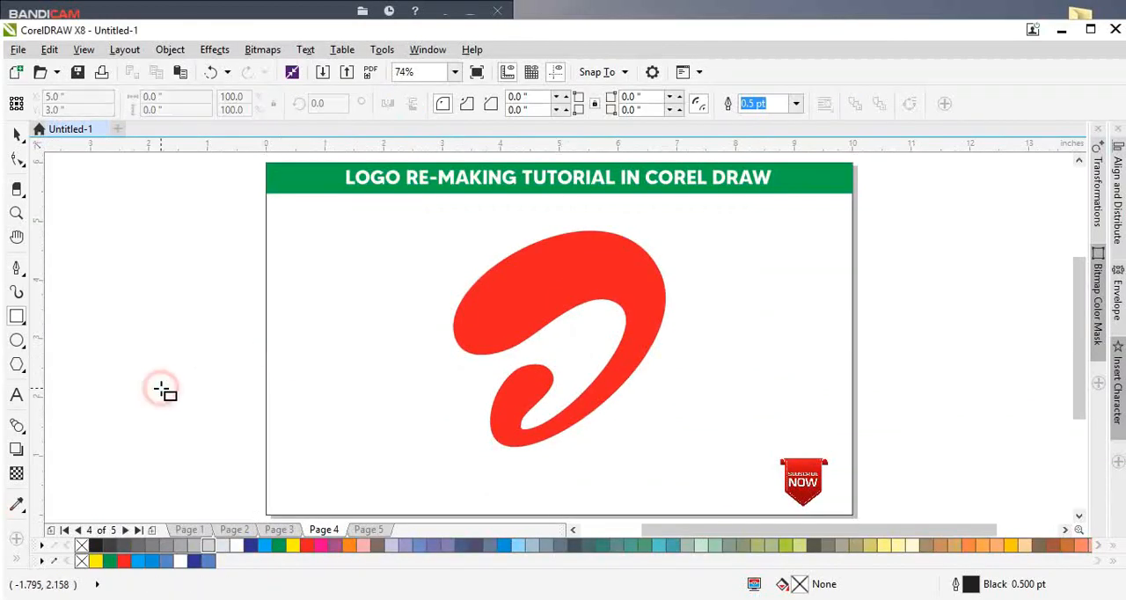
key(Page_Down)
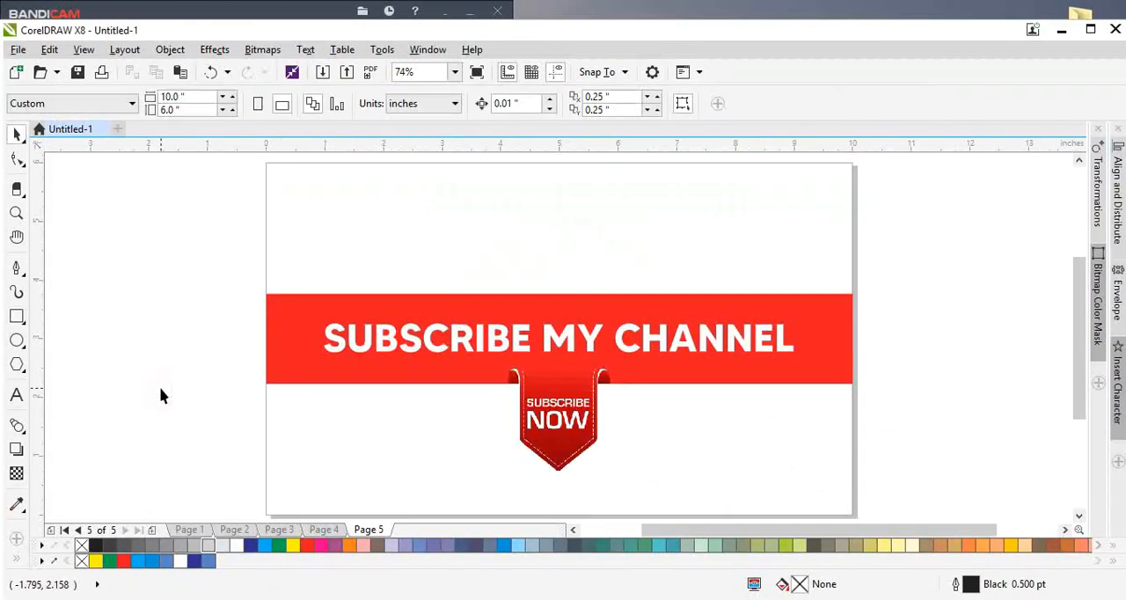